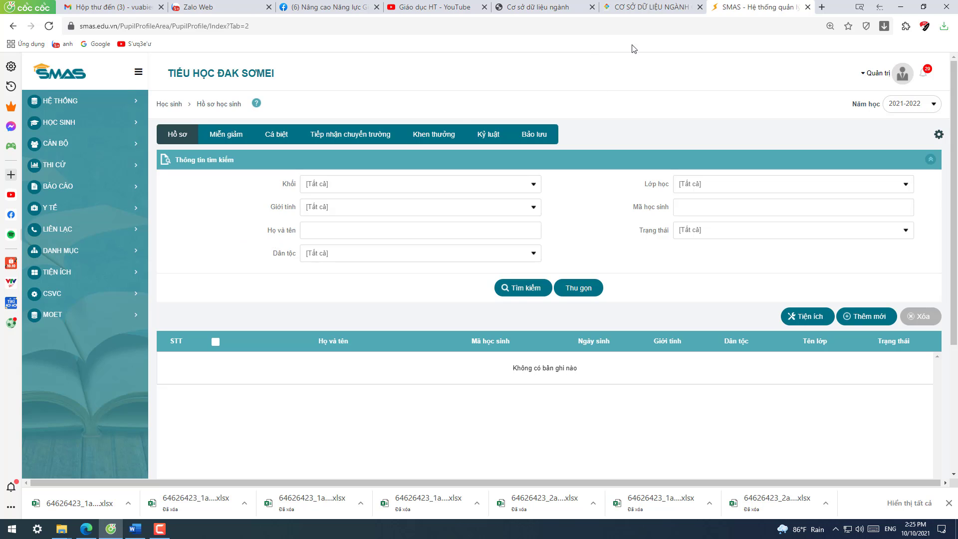
pyautogui.click(73, 22)
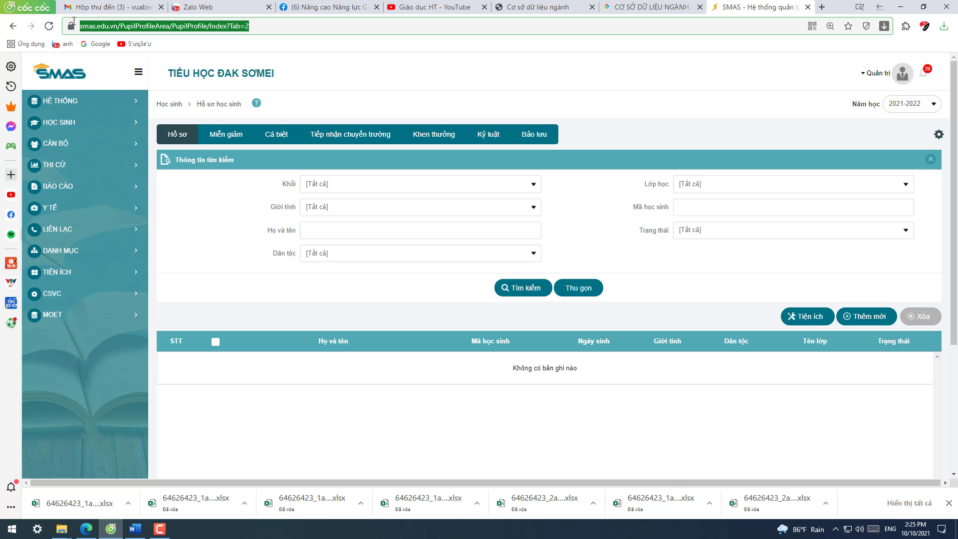
pyautogui.click(125, 26)
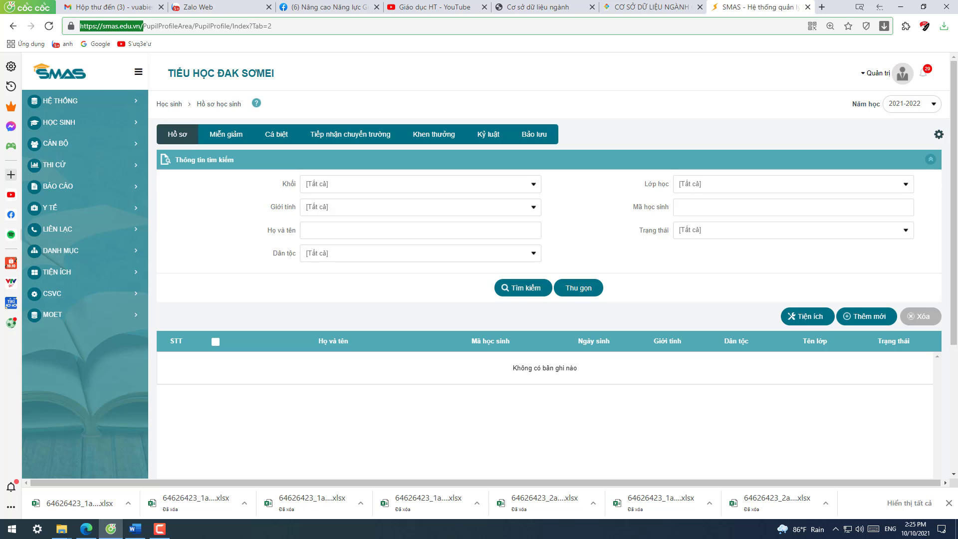
pyautogui.click(13, 25)
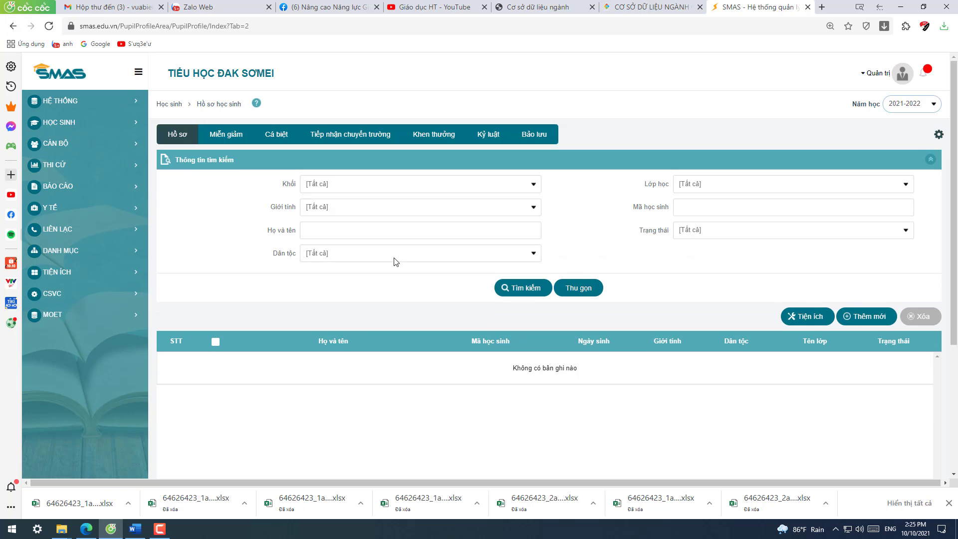
# Open Nộp dữ liệu lên CSDL cấp Sở under Hệ thống and search the staff records with data type Thông tin cán bộ
pyautogui.click(68, 102)
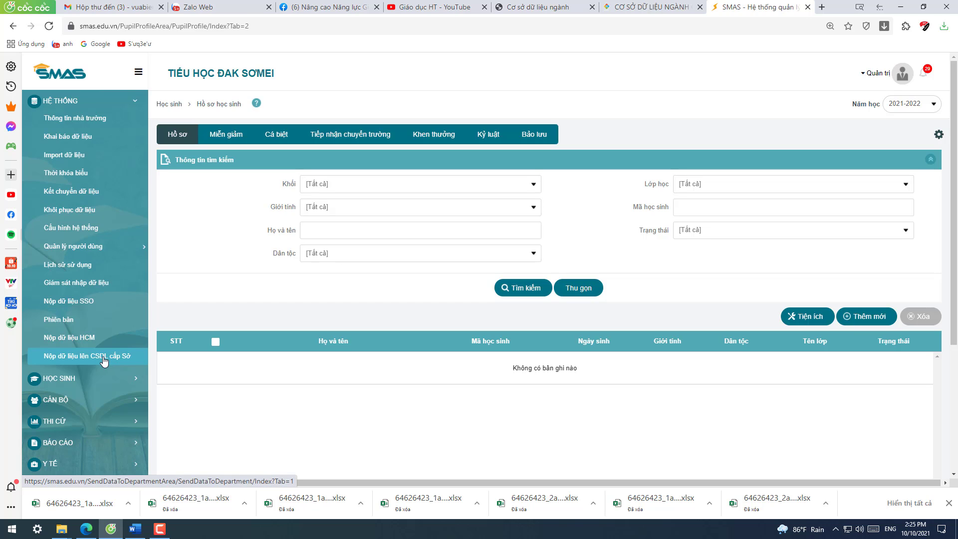
pyautogui.click(104, 359)
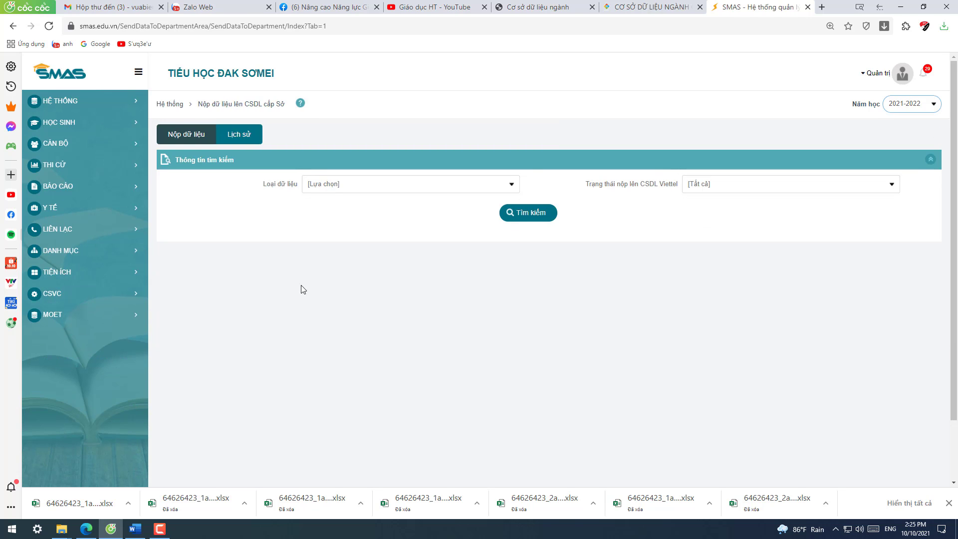
pyautogui.click(509, 186)
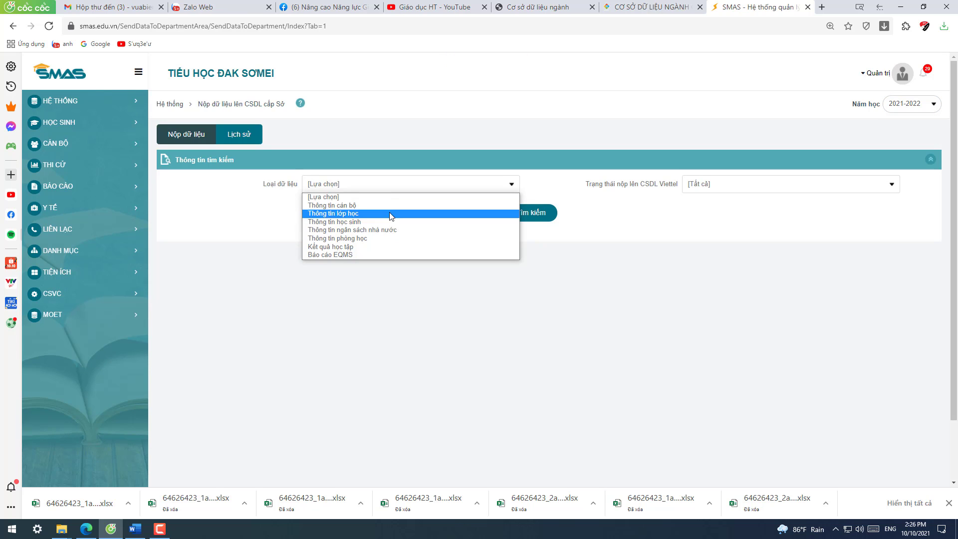
pyautogui.click(405, 327)
pyautogui.click(512, 186)
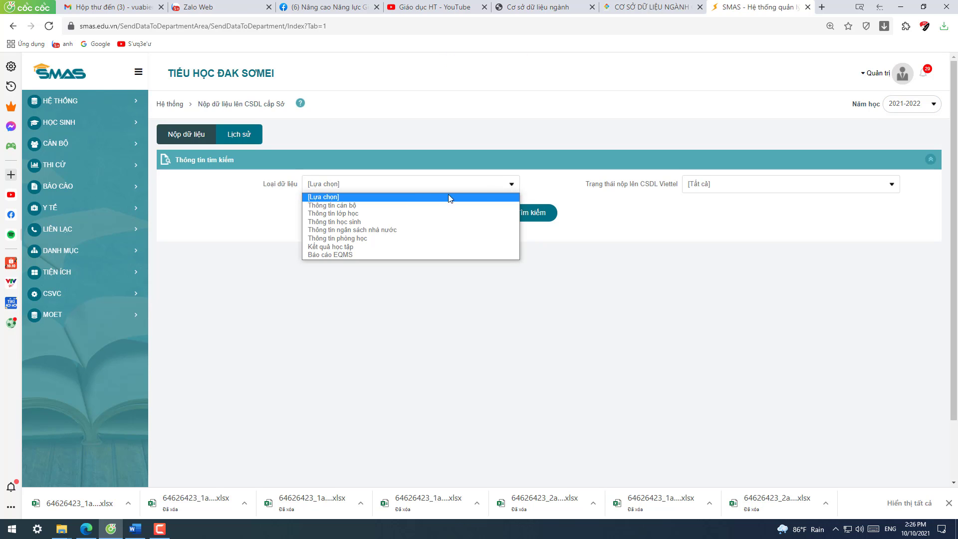
pyautogui.click(419, 205)
pyautogui.click(528, 236)
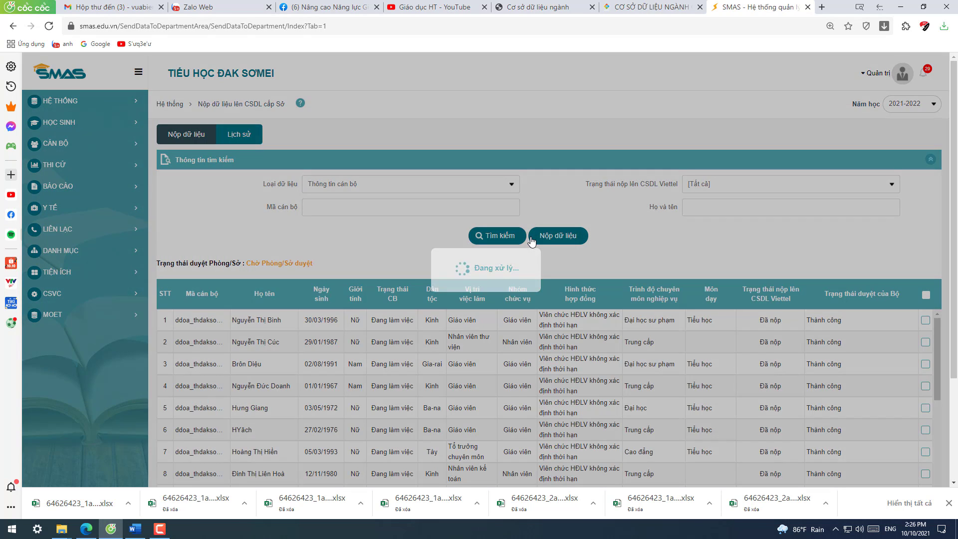
pyautogui.scroll(-10, 532, 318)
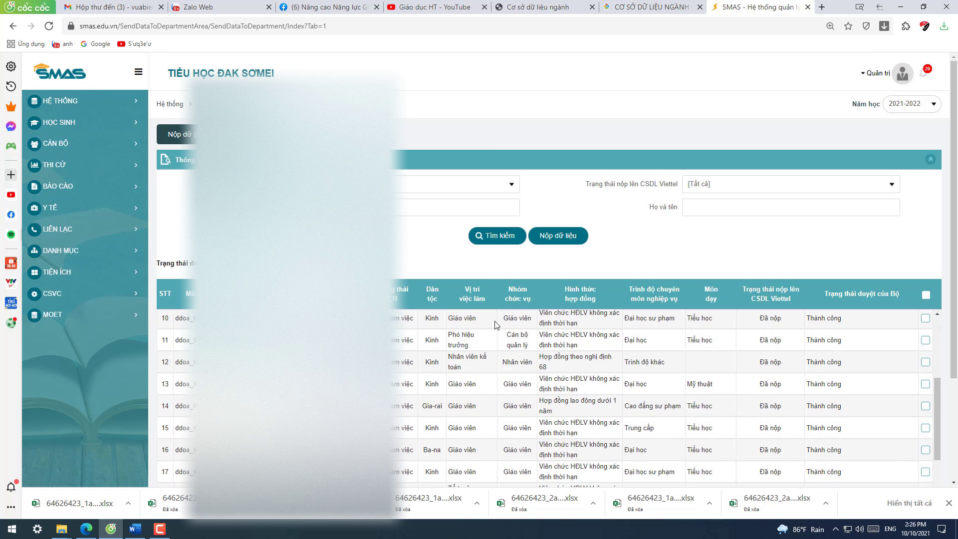
# Search the submission history for data type Thông tin cán bộ and check the result information of its entry
pyautogui.click(180, 134)
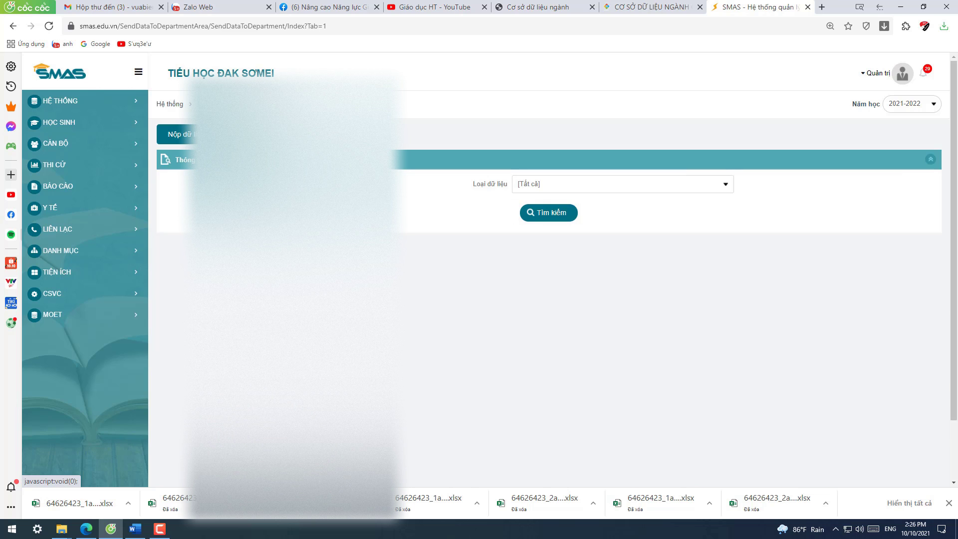
pyautogui.click(557, 188)
pyautogui.click(555, 202)
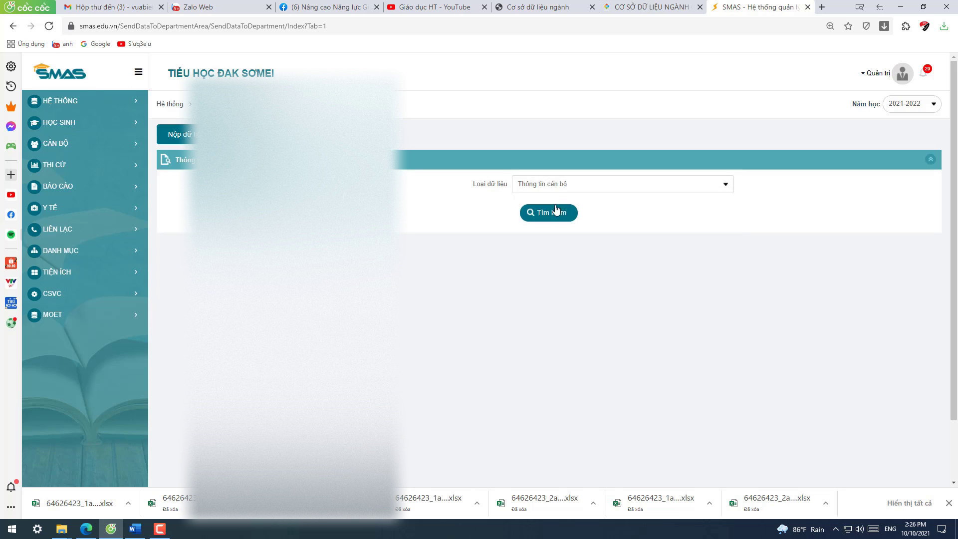
pyautogui.click(554, 214)
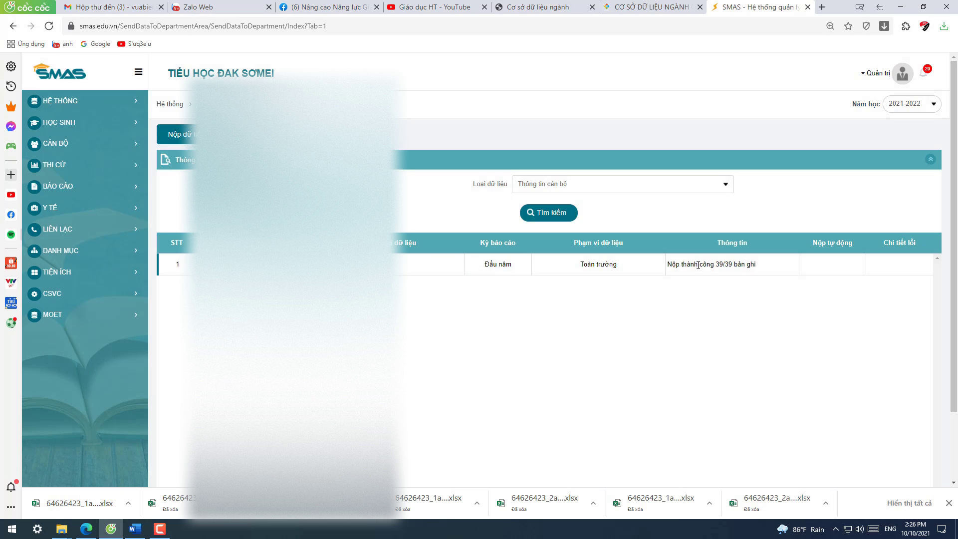
pyautogui.moveTo(764, 268); pyautogui.dragTo(669, 262)
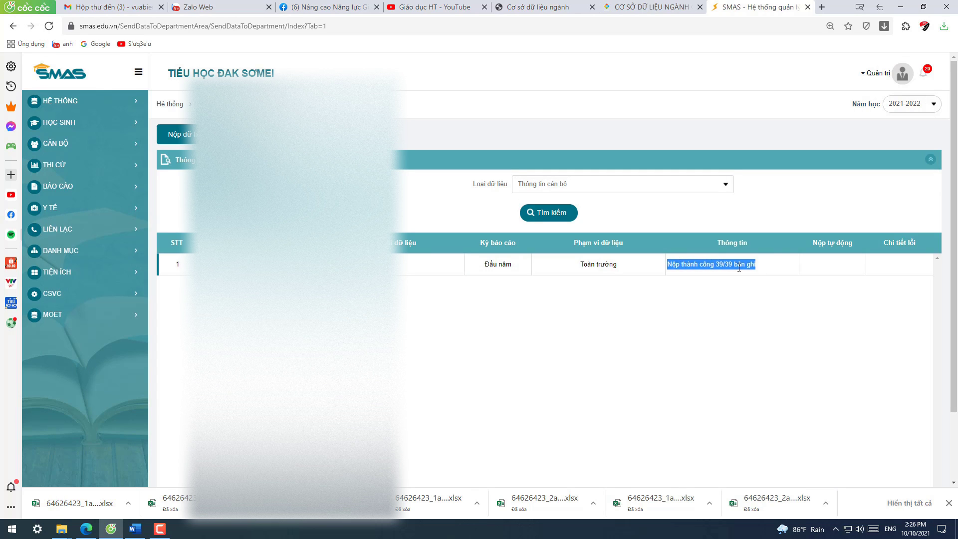
pyautogui.click(669, 317)
pyautogui.moveTo(761, 267); pyautogui.dragTo(695, 265)
# Return to the Nộp dữ liệu section and search the Thông tin cán bộ records again
pyautogui.click(191, 137)
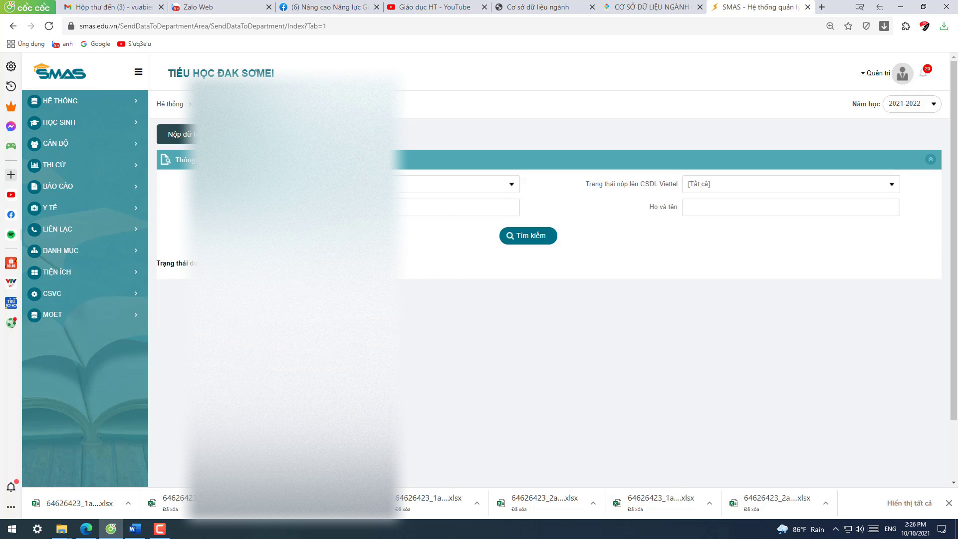
pyautogui.click(448, 184)
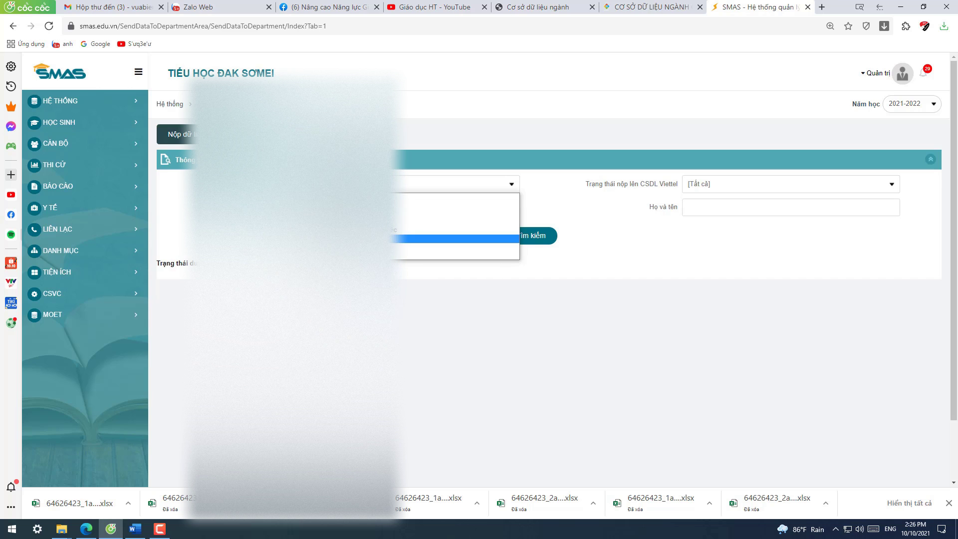
pyautogui.press('Return')
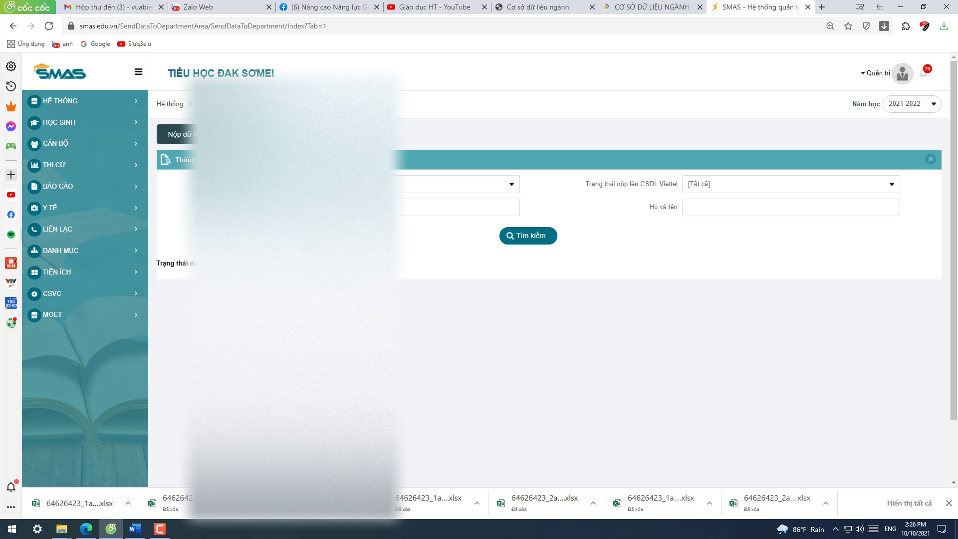
pyautogui.click(528, 237)
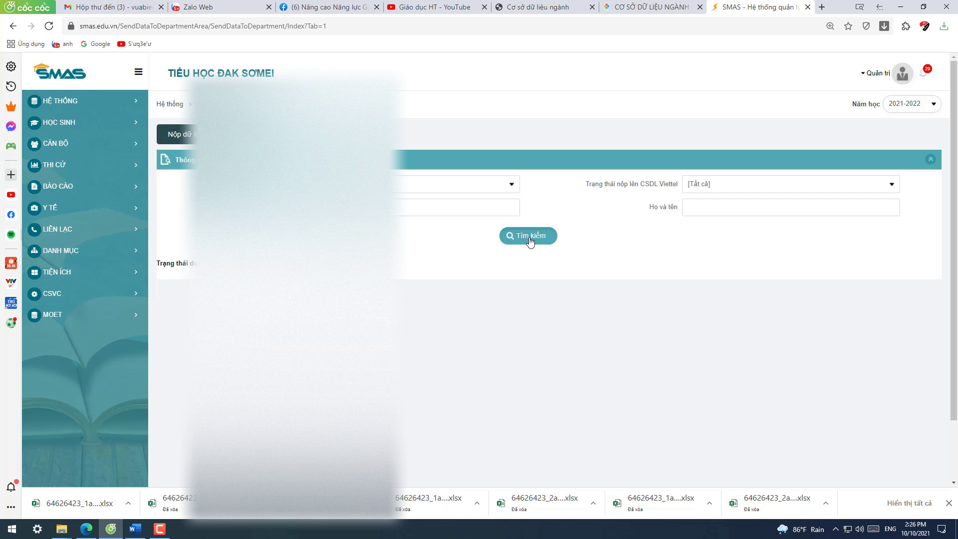
pyautogui.scroll(-6, 494, 299)
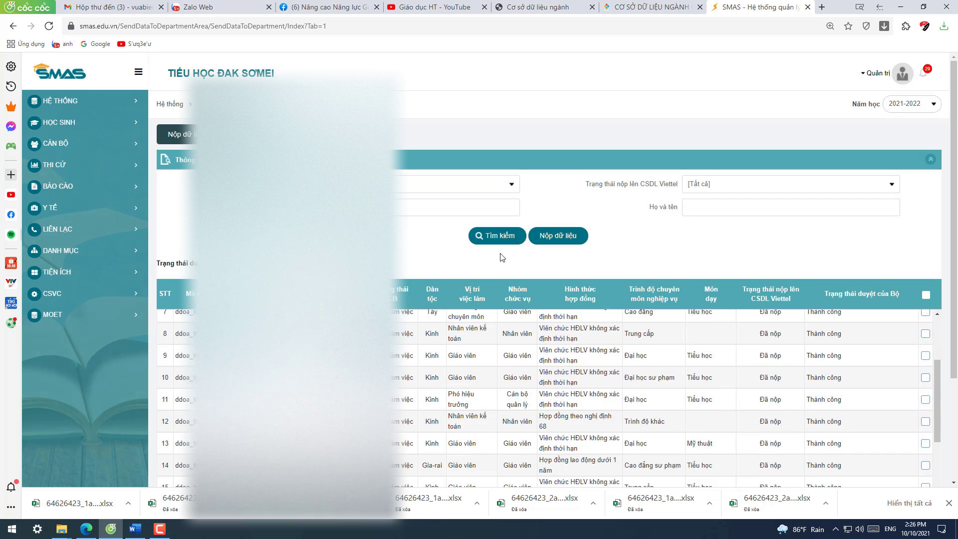
pyautogui.scroll(3, 605, 303)
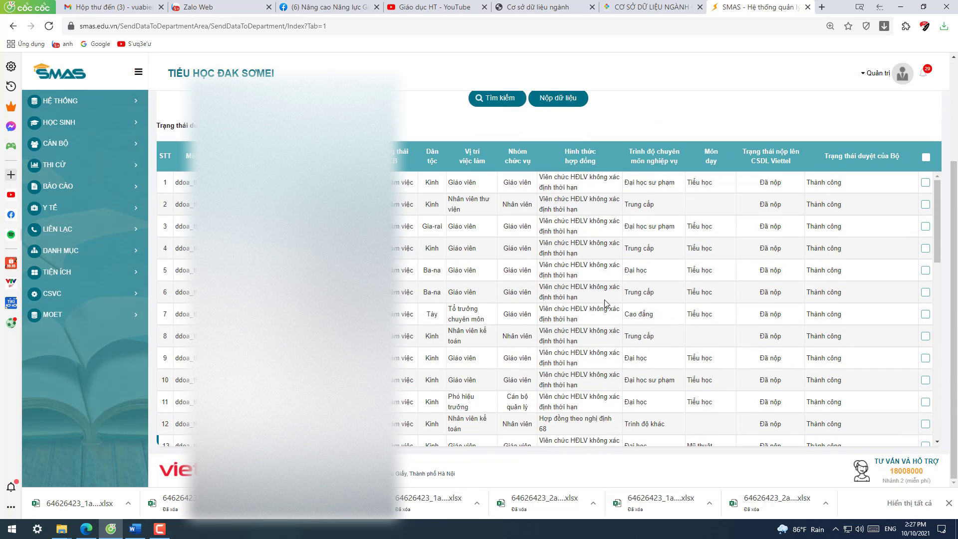
# Select all staff records in the list for submission and look through the checked rows
pyautogui.click(925, 158)
pyautogui.click(925, 157)
pyautogui.click(925, 182)
pyautogui.click(925, 205)
pyautogui.click(925, 158)
pyautogui.scroll(3, 838, 232)
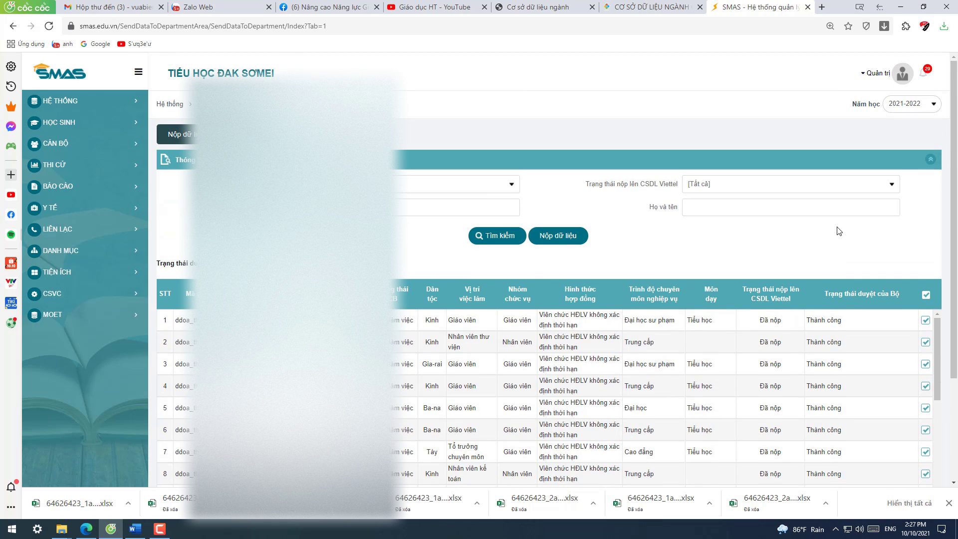
pyautogui.scroll(-3, 798, 251)
pyautogui.scroll(3, 533, 214)
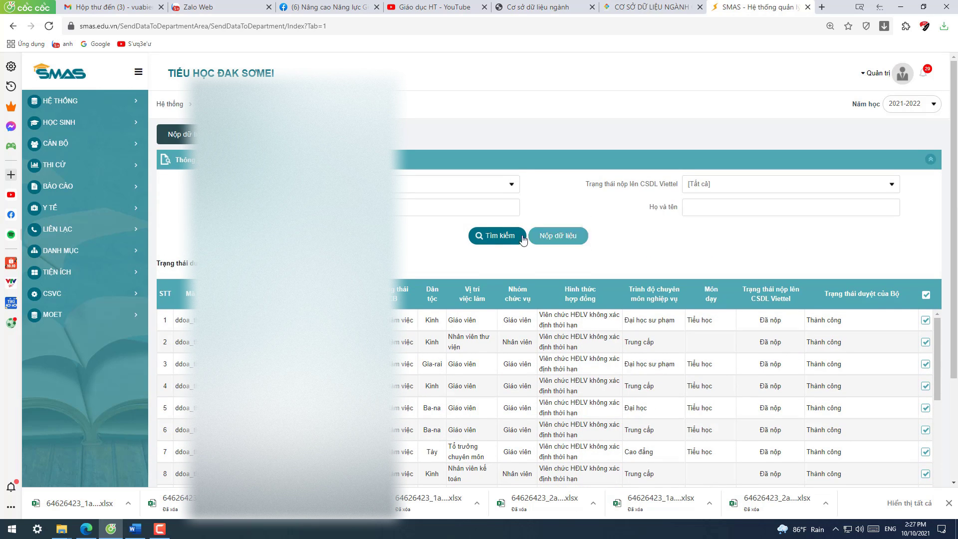
pyautogui.scroll(-4, 697, 331)
pyautogui.scroll(-3, 658, 300)
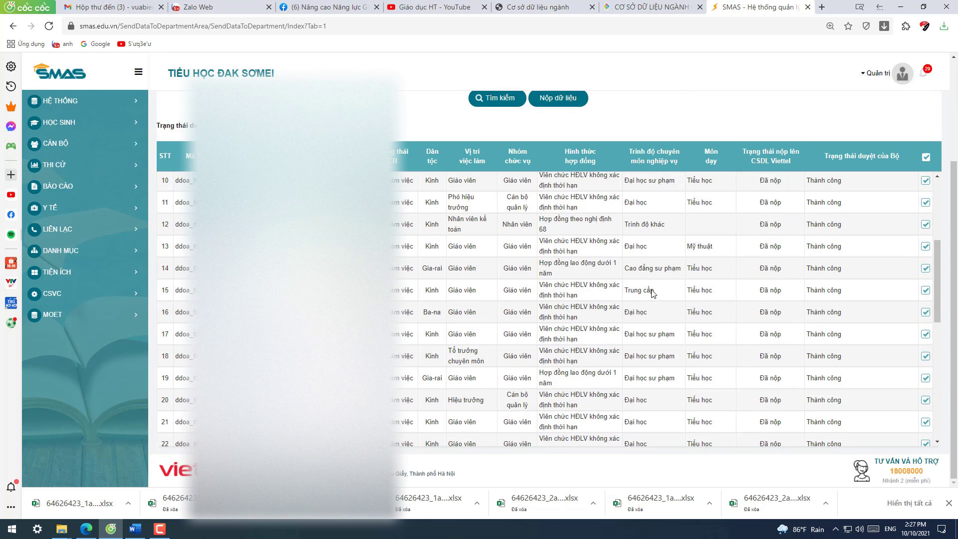
pyautogui.scroll(4, 784, 192)
pyautogui.scroll(3, 778, 149)
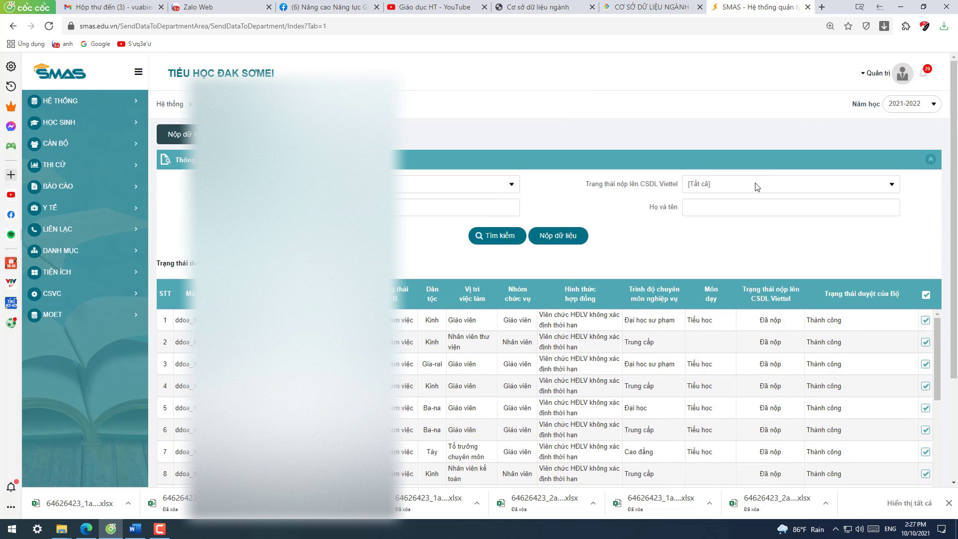
# Set the data type to Thông tin lớp học and search for the class records
pyautogui.click(437, 185)
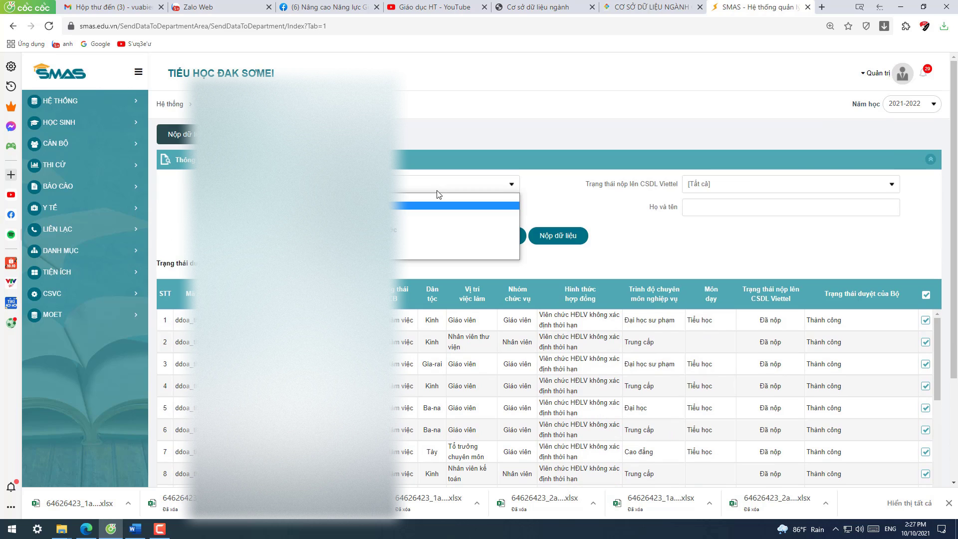
pyautogui.click(437, 206)
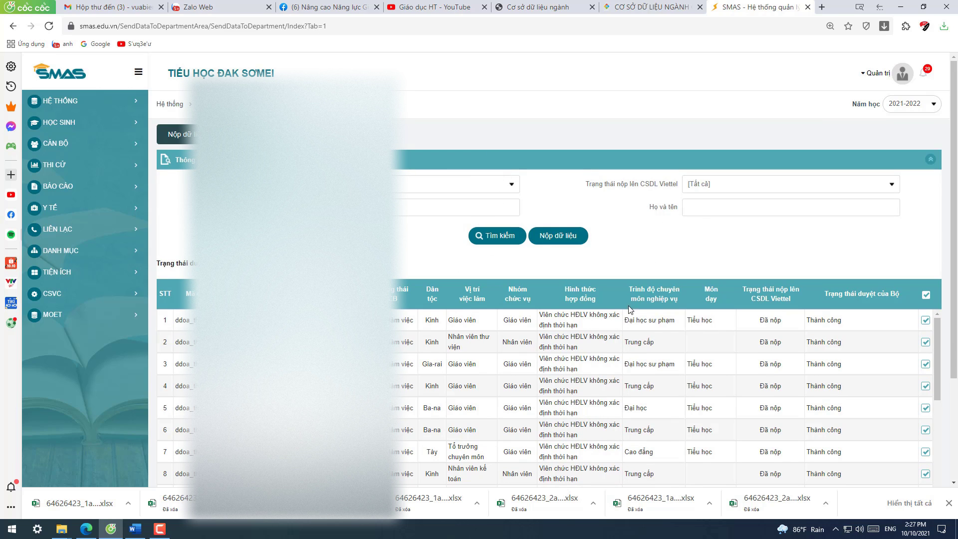
pyautogui.click(439, 188)
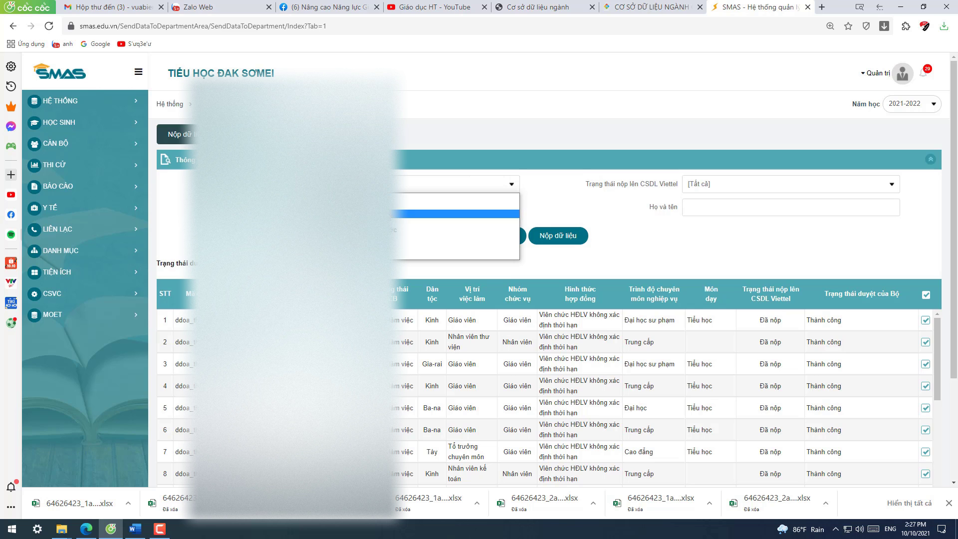
pyautogui.click(449, 214)
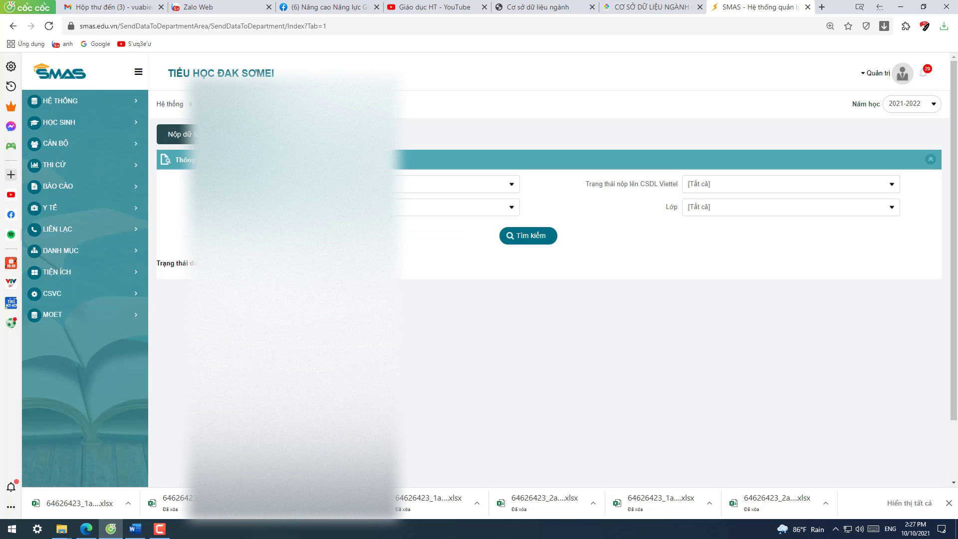
pyautogui.click(529, 243)
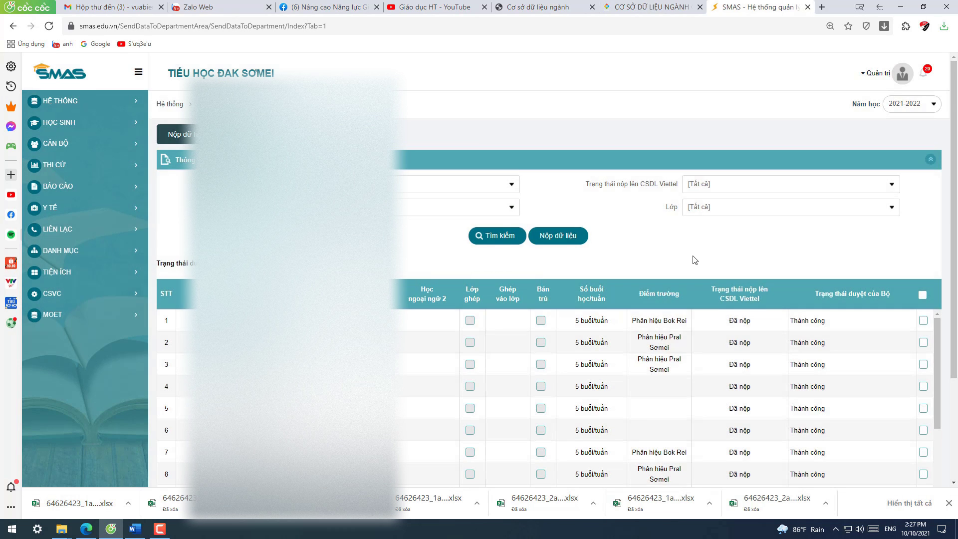
# Select all class records in the list and review their submission and approval statuses
pyautogui.scroll(-2, 693, 259)
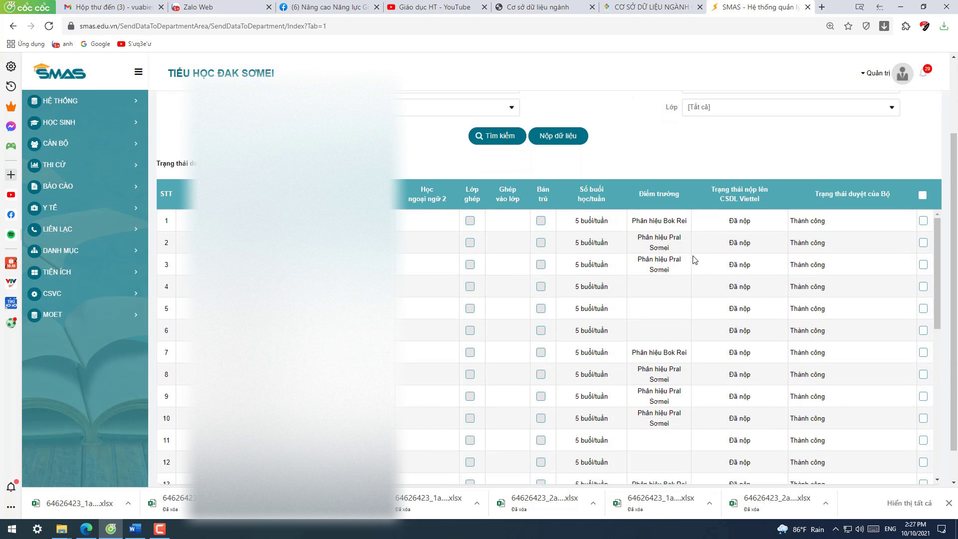
pyautogui.click(922, 195)
pyautogui.scroll(-6, 579, 302)
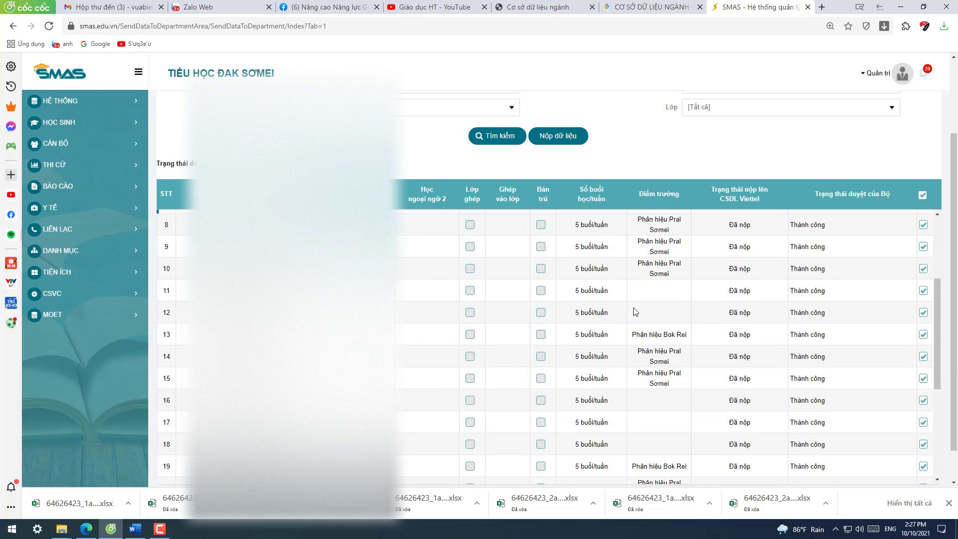
pyautogui.scroll(-2, 424, 329)
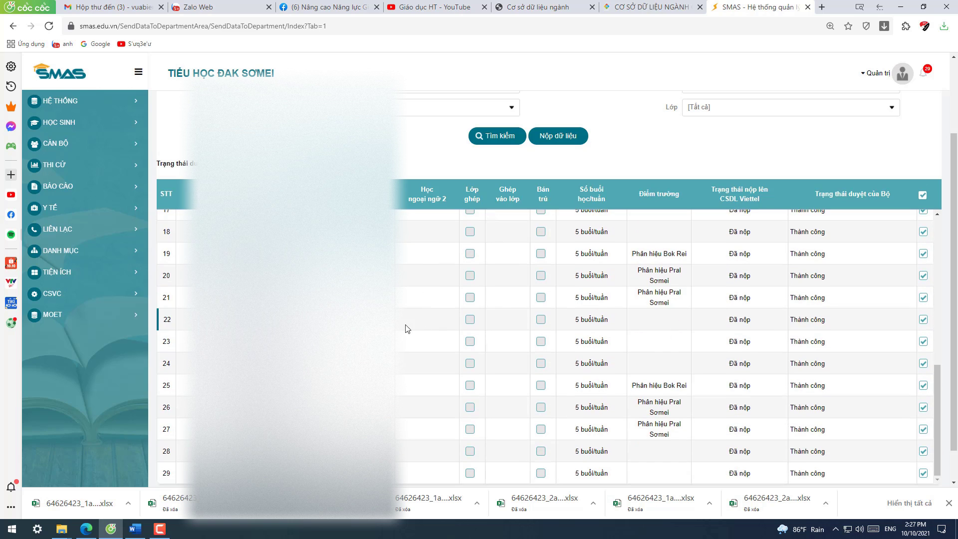
pyautogui.scroll(8, 684, 351)
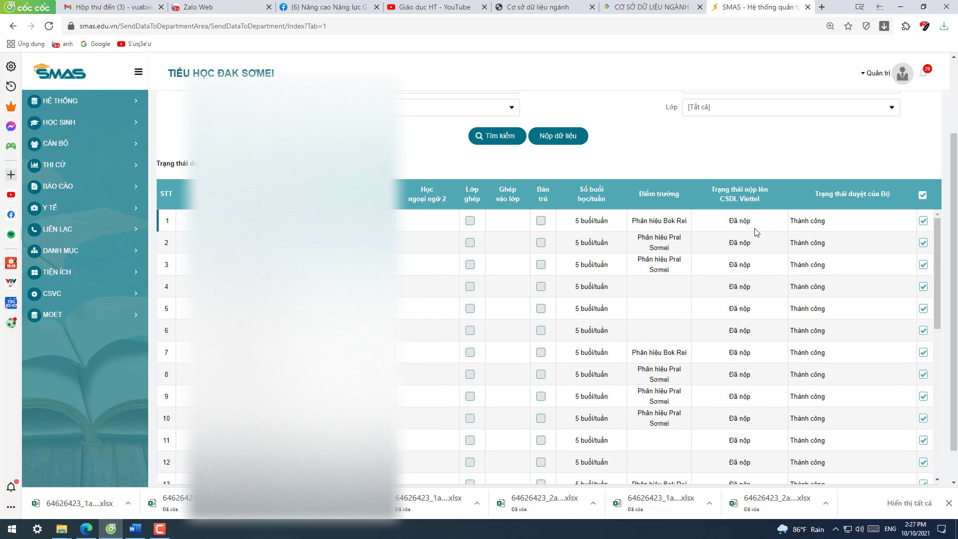
pyautogui.scroll(2, 799, 273)
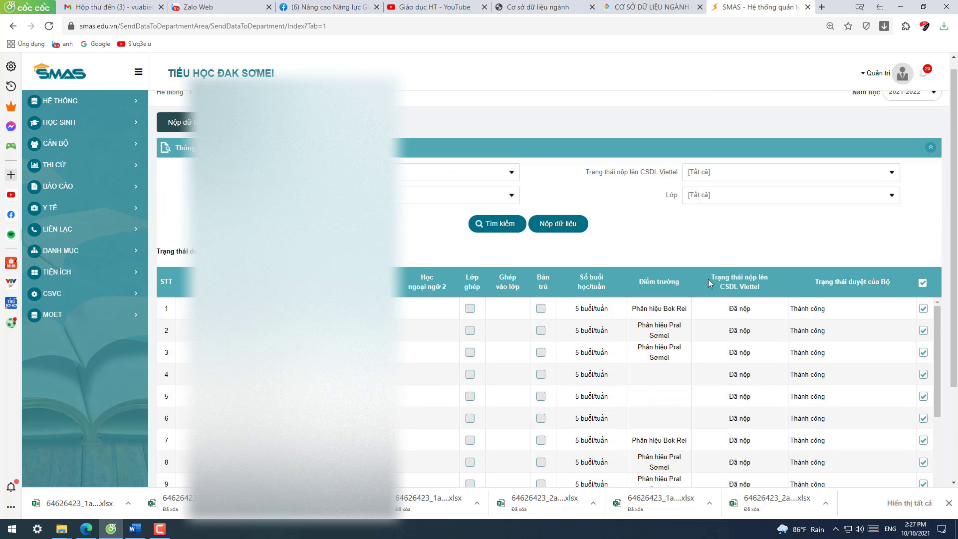
# Set the data type to Thông tin học sinh, search for the student records and look through their submission and approval statuses
pyautogui.click(432, 191)
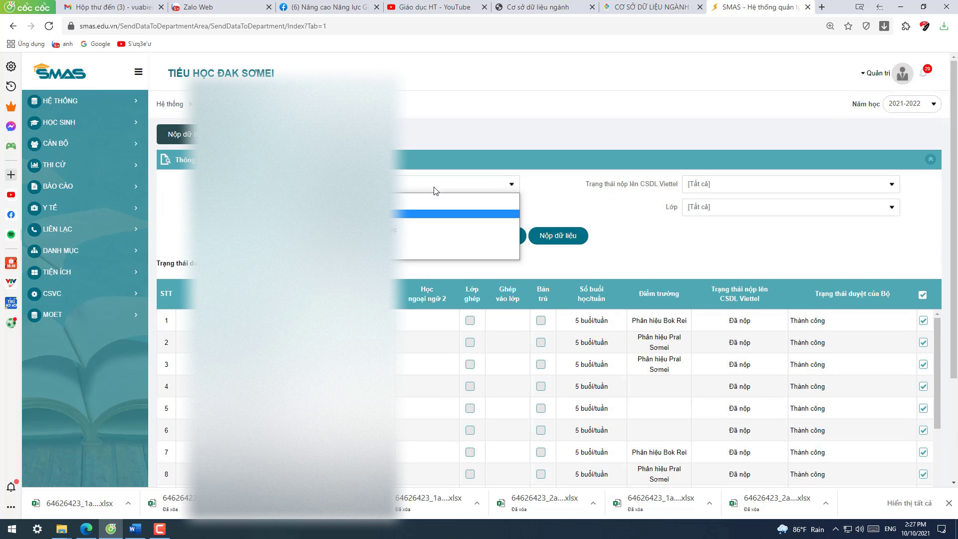
pyautogui.click(403, 220)
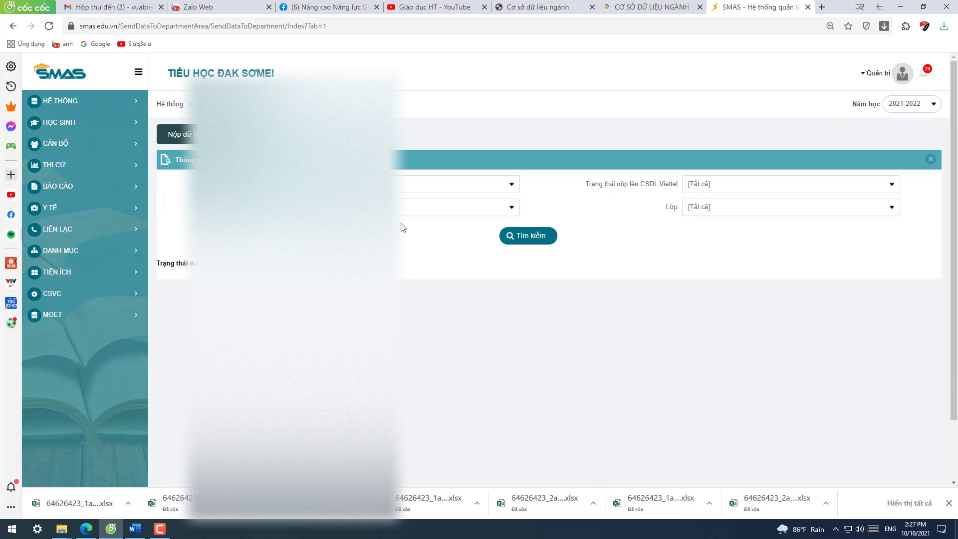
pyautogui.click(536, 240)
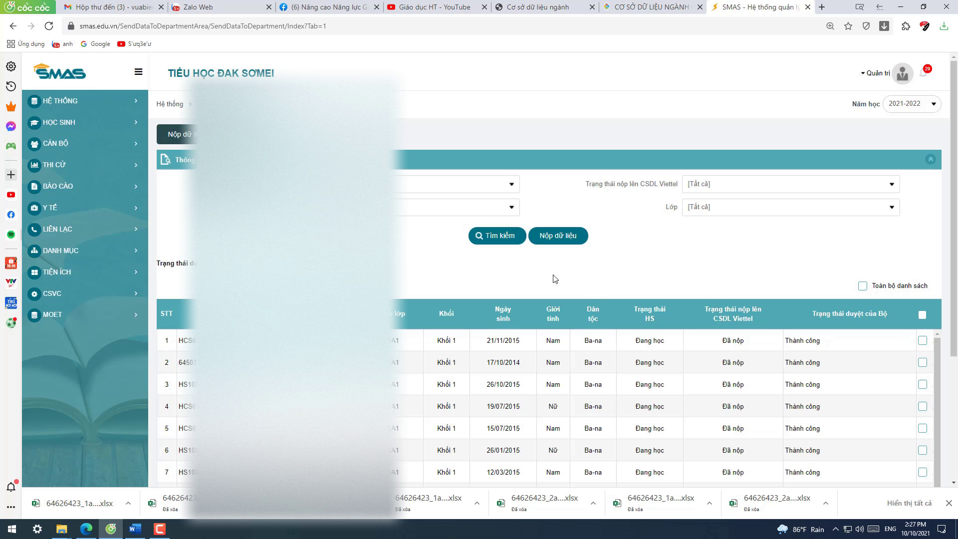
pyautogui.scroll(-3, 738, 272)
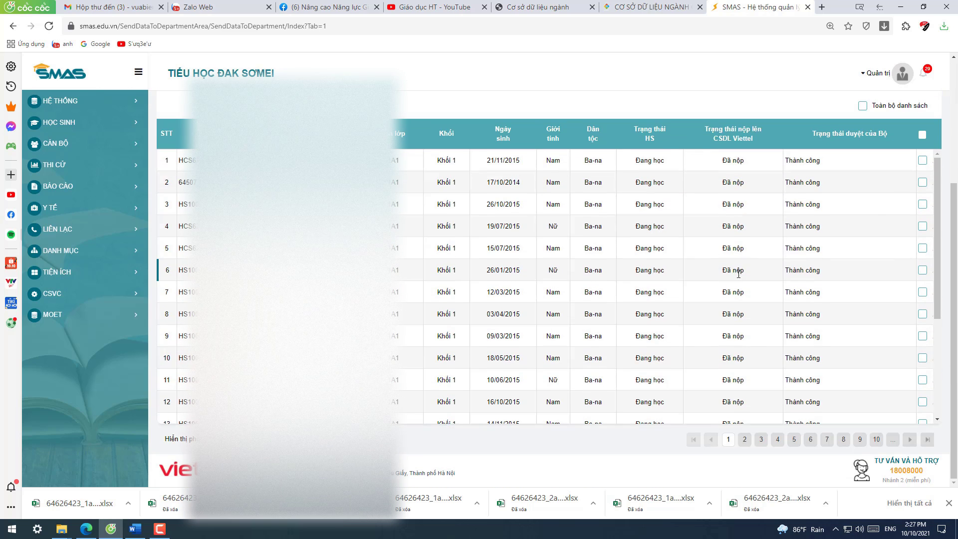
pyautogui.scroll(-2, 928, 291)
pyautogui.scroll(2, 928, 291)
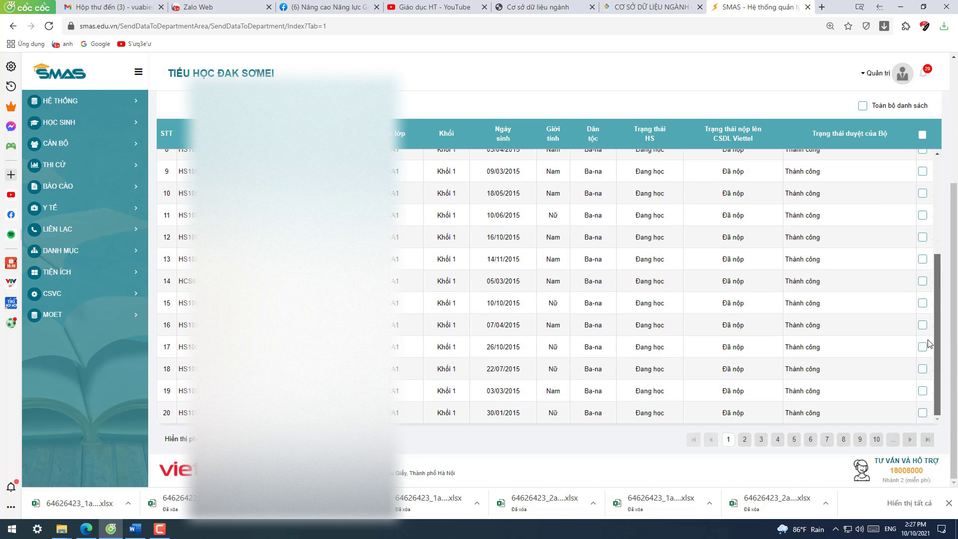
pyautogui.scroll(3, 537, 291)
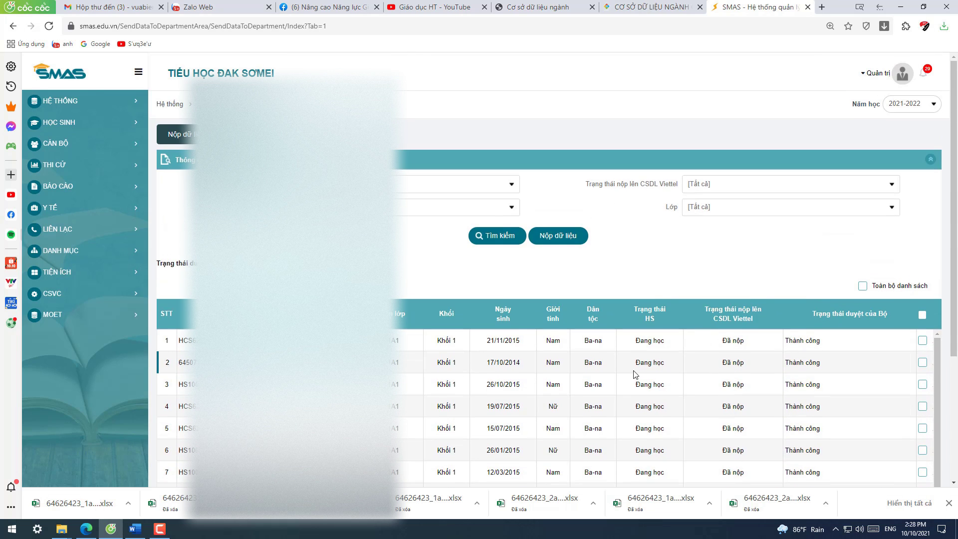
pyautogui.scroll(-5, 571, 368)
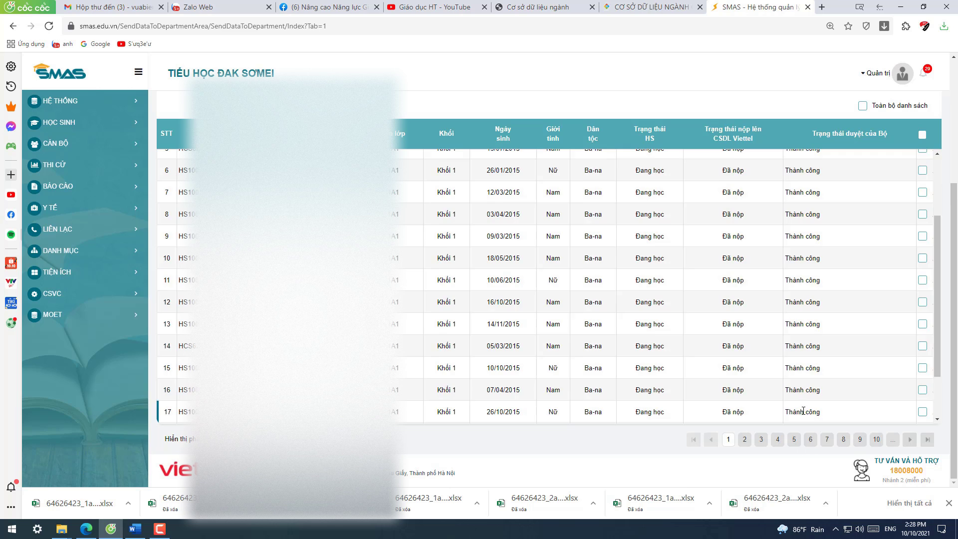
pyautogui.scroll(6, 794, 424)
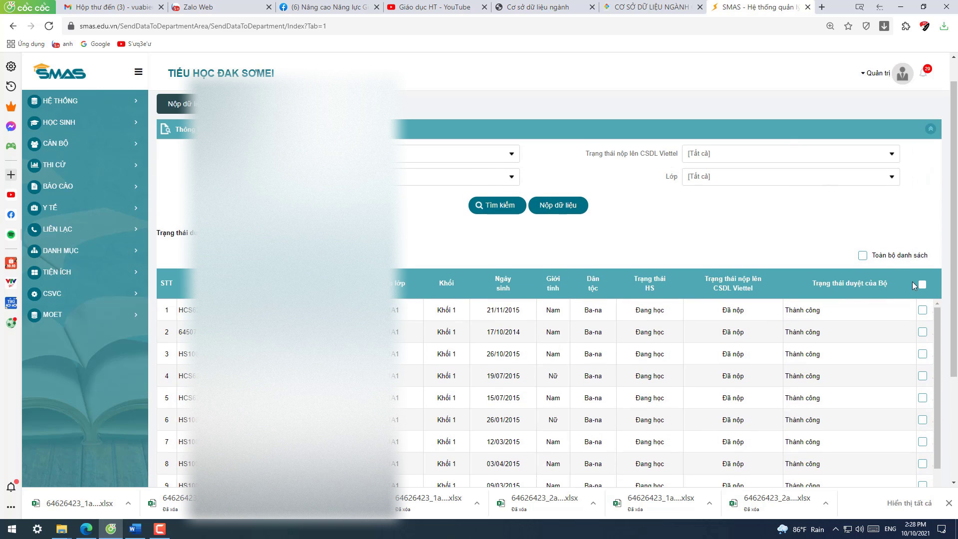
# Select all students on the current page, clear that selection, and mark the whole student list with Toàn bộ danh sách instead
pyautogui.click(922, 285)
pyautogui.scroll(-2, 855, 394)
pyautogui.scroll(3, 783, 441)
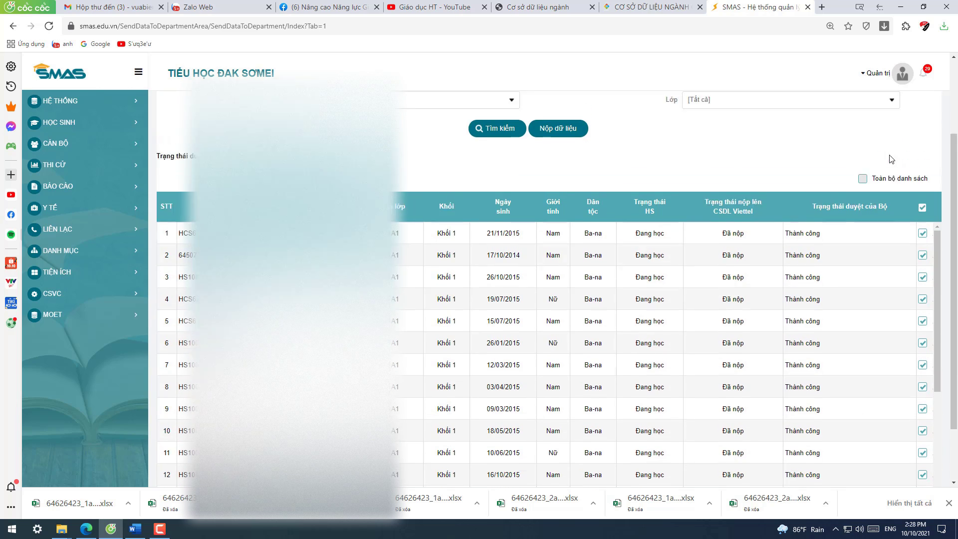
pyautogui.click(923, 314)
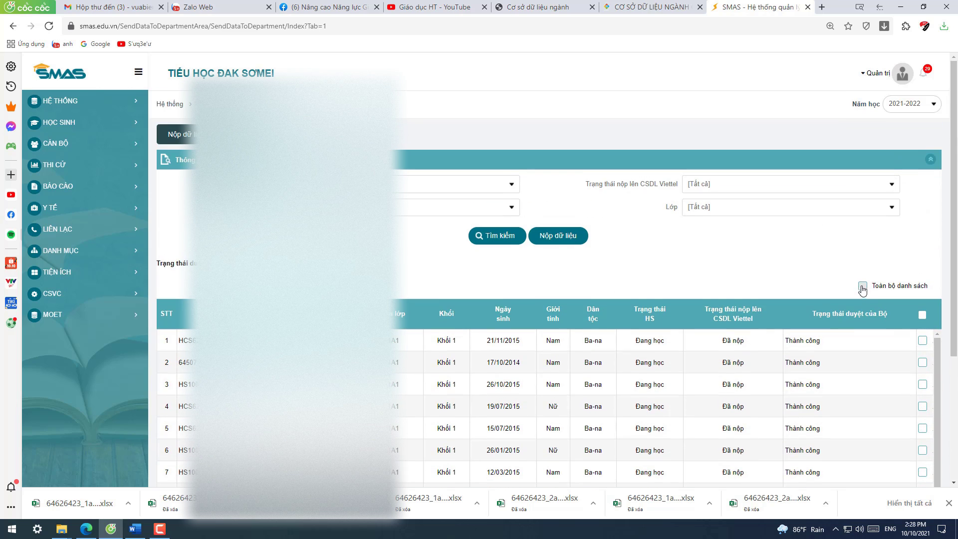
pyautogui.click(861, 286)
pyautogui.scroll(-3, 636, 237)
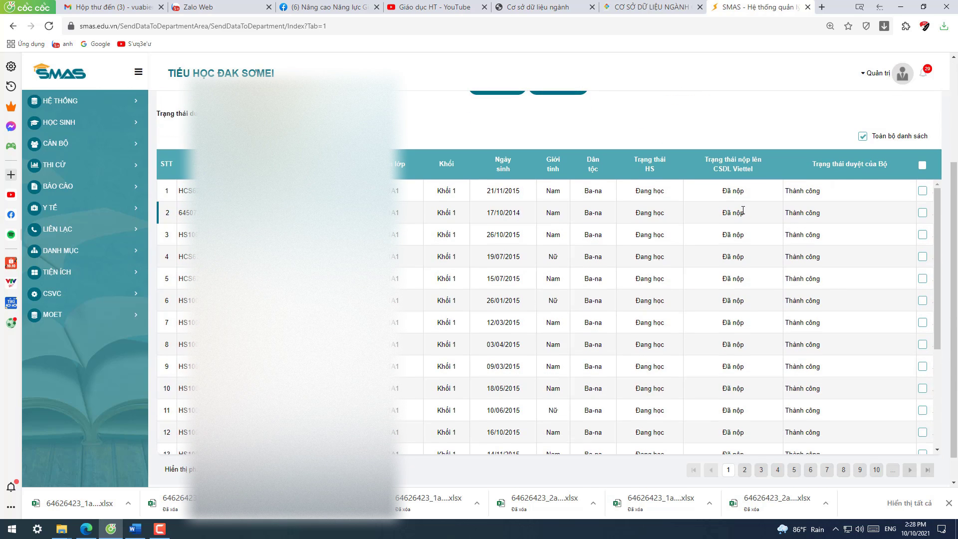
pyautogui.scroll(3, 749, 267)
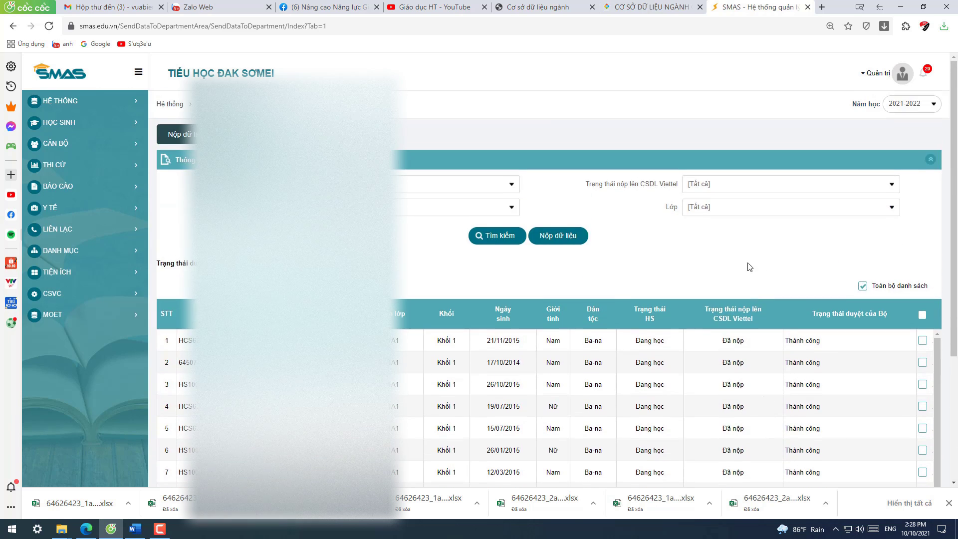
# Filter the student records by the Viettel database submission status Đã nộp and search
pyautogui.click(812, 187)
pyautogui.click(604, 265)
pyautogui.click(735, 186)
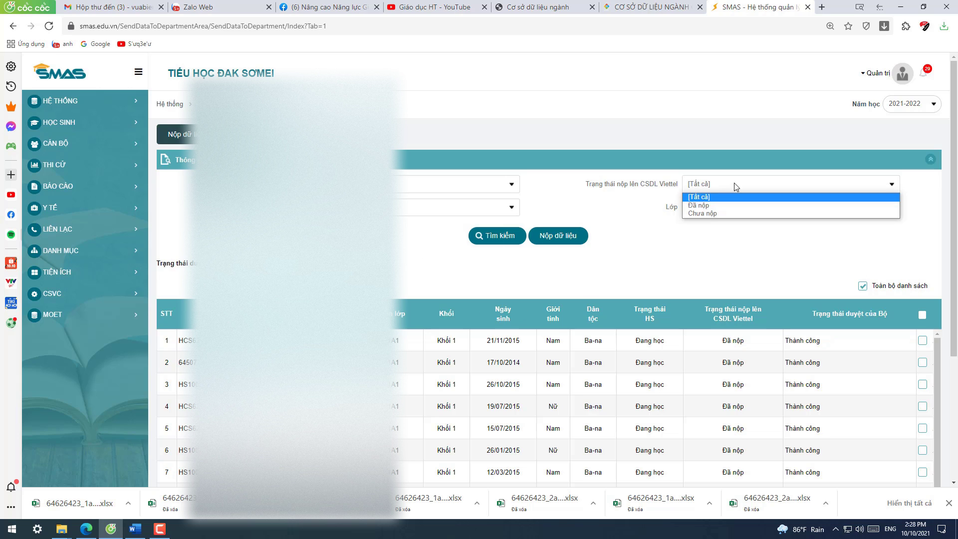
pyautogui.click(705, 205)
pyautogui.click(509, 236)
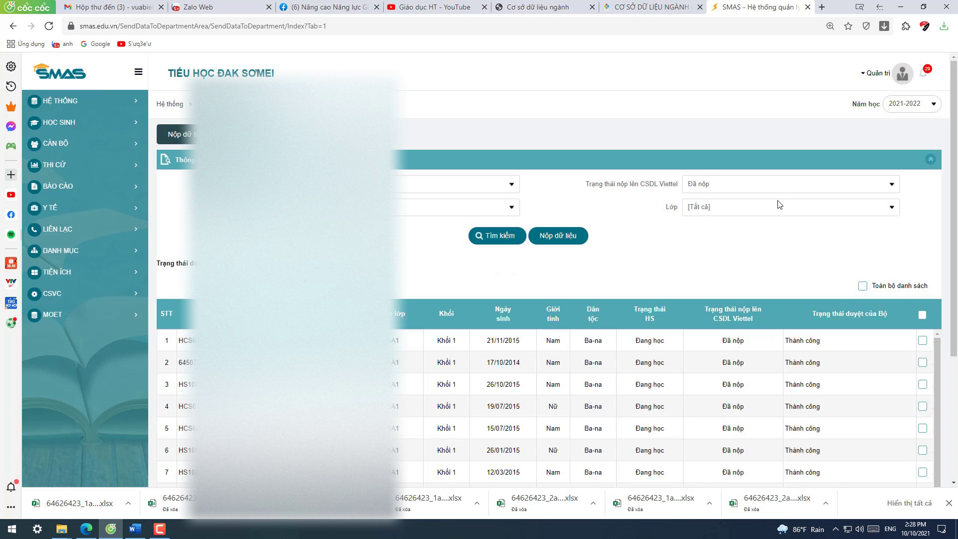
# Change the submission status filter to Chưa nộp and search for students not yet submitted
pyautogui.click(756, 185)
pyautogui.click(748, 213)
pyautogui.click(495, 242)
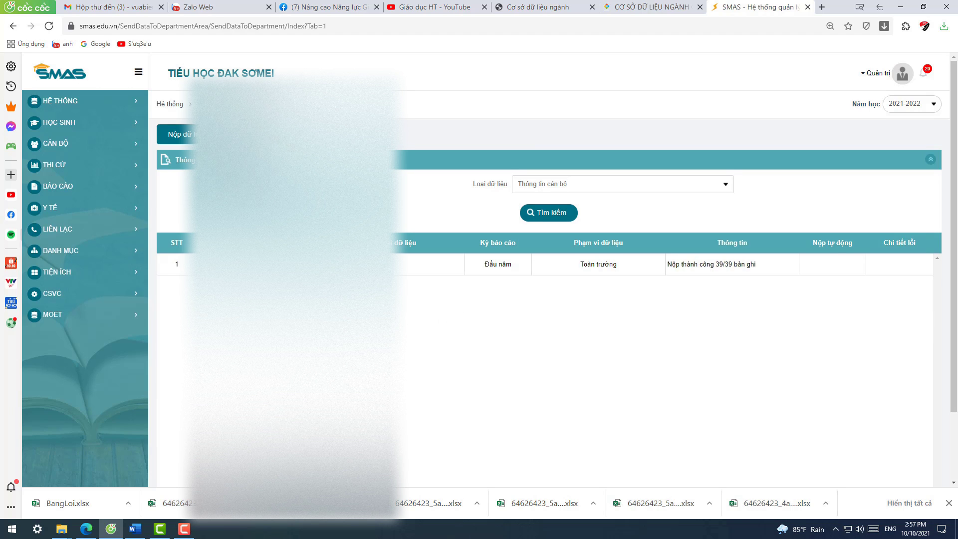
# Search the submission history for Thông tin cán bộ and highlight the submission result in the Thông tin column
pyautogui.click(210, 134)
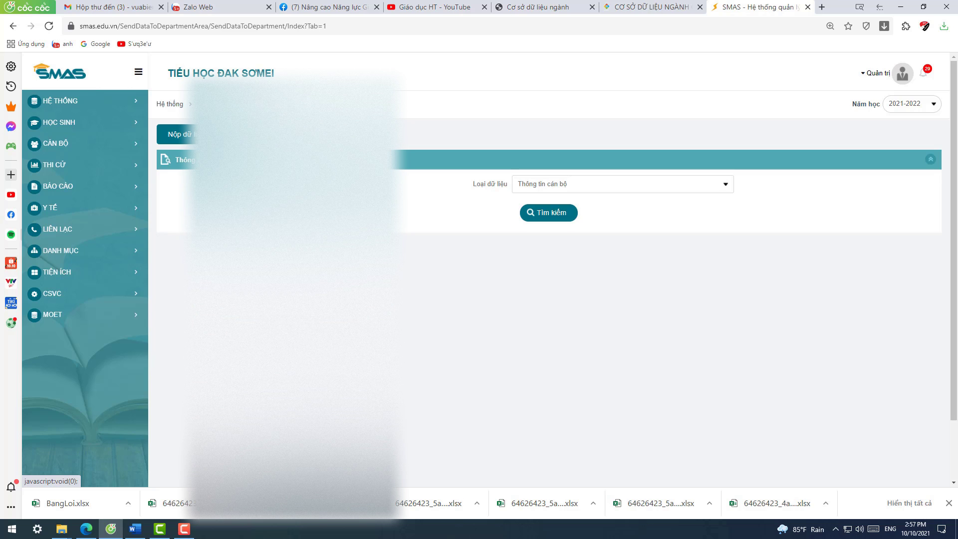
pyautogui.click(559, 188)
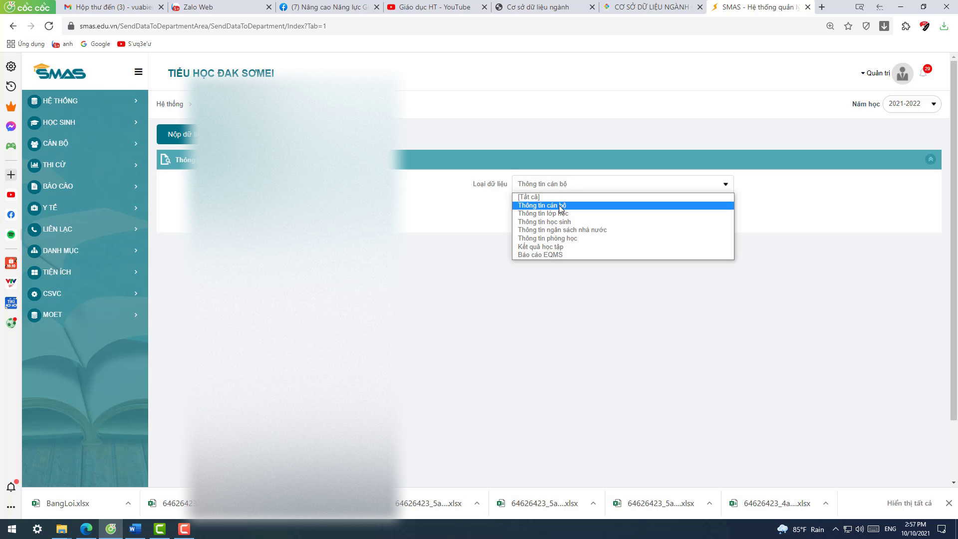
pyautogui.click(559, 206)
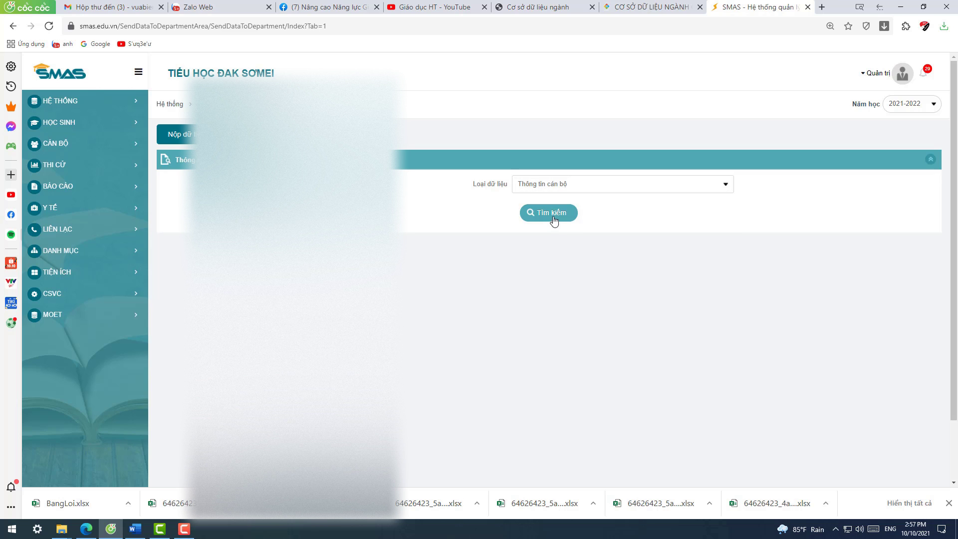
pyautogui.click(553, 215)
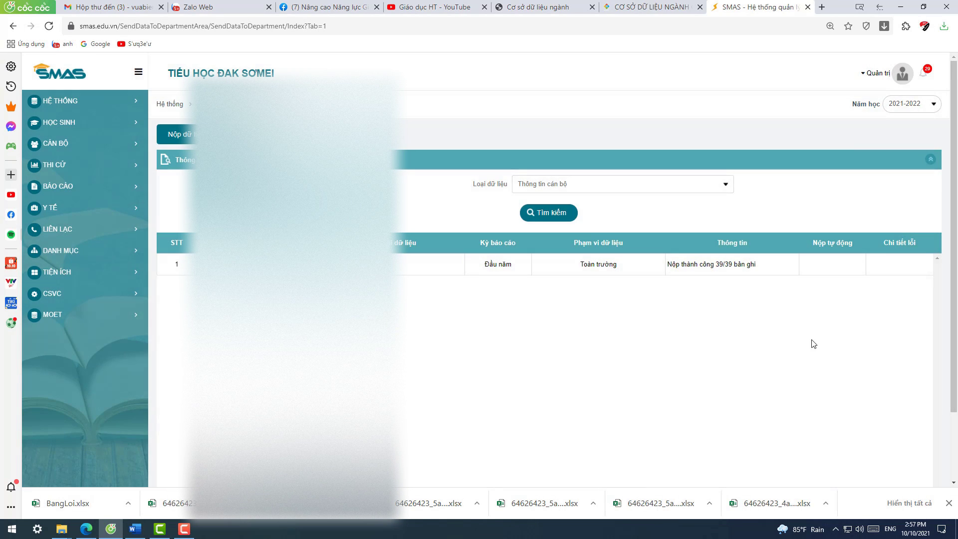
pyautogui.moveTo(668, 266); pyautogui.dragTo(762, 266)
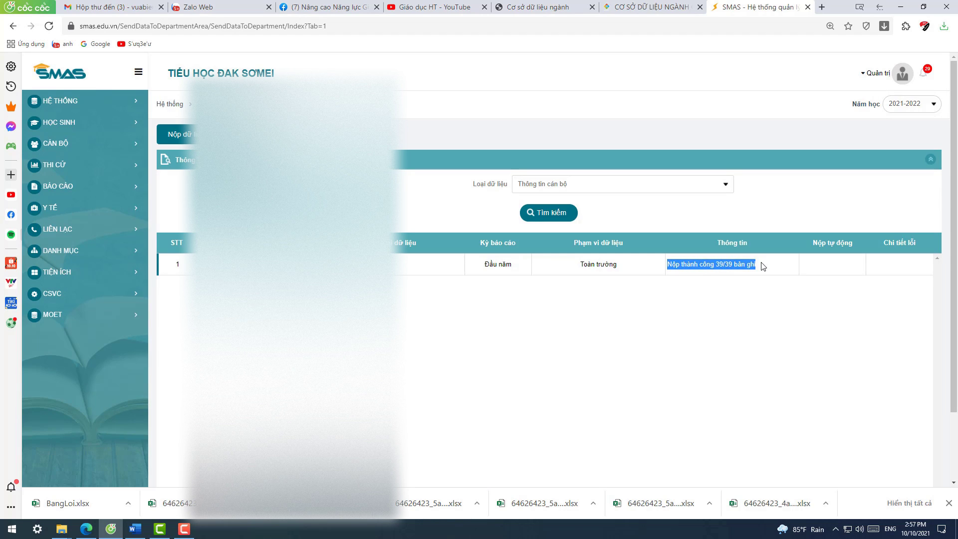
pyautogui.click(722, 264)
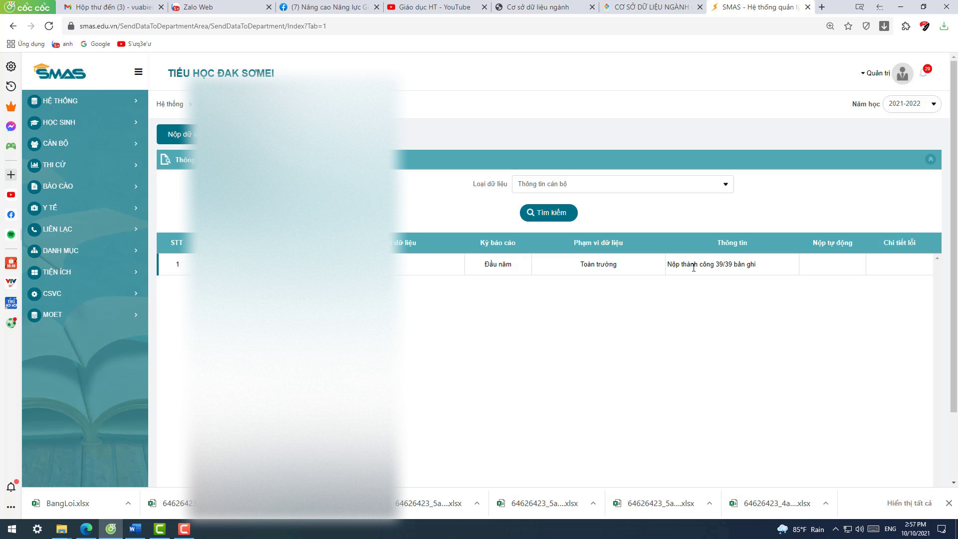
# Search the submission history for Thông tin học sinh and examine the result of the third submission
pyautogui.click(636, 190)
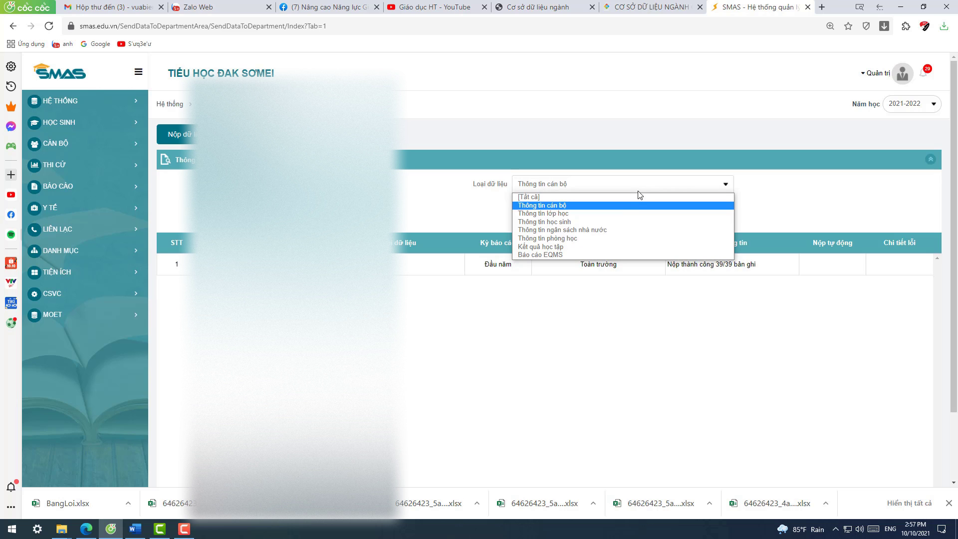
pyautogui.click(588, 219)
pyautogui.click(550, 213)
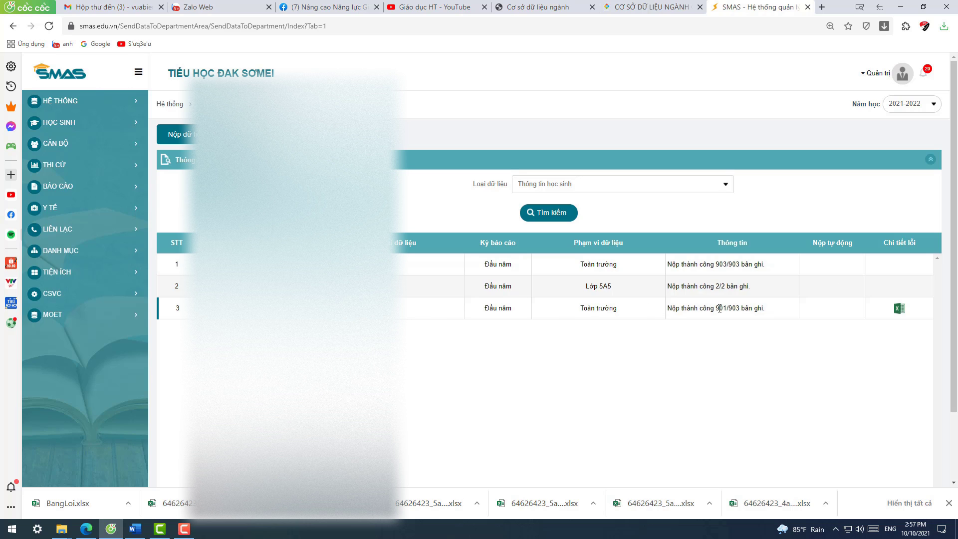
pyautogui.moveTo(726, 309)
pyautogui.mouseDown()
pyautogui.moveTo(715, 309)
pyautogui.moveTo(732, 308)
pyautogui.mouseUp()
pyautogui.click(727, 307)
pyautogui.click(726, 308)
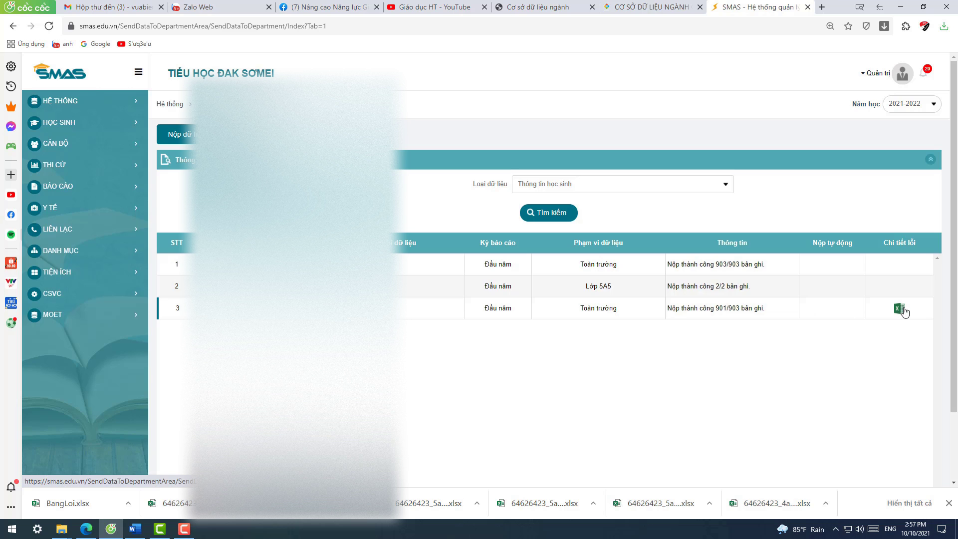
# Download the third submission's error details, review them in Excel, close the file and highlight the first submission's result
pyautogui.click(901, 310)
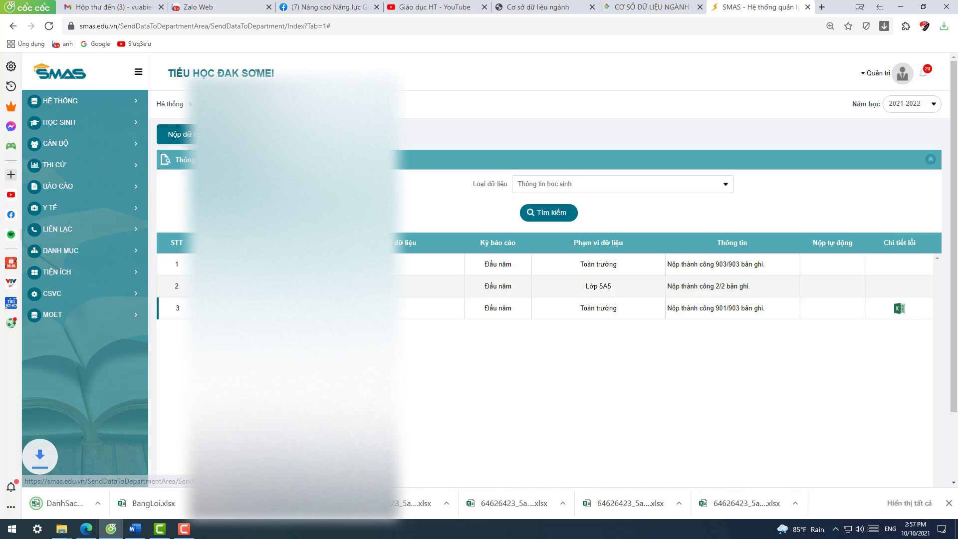
pyautogui.click(82, 503)
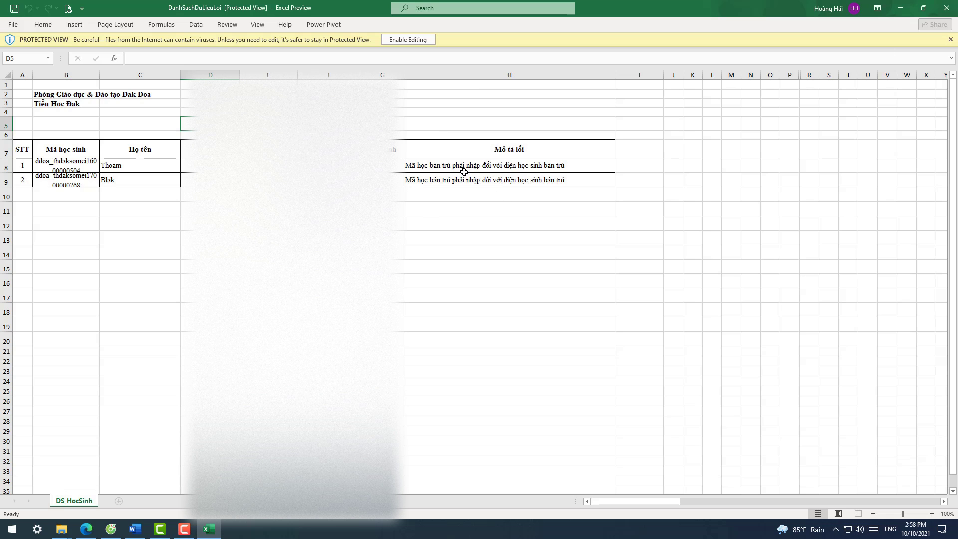
pyautogui.click(946, 8)
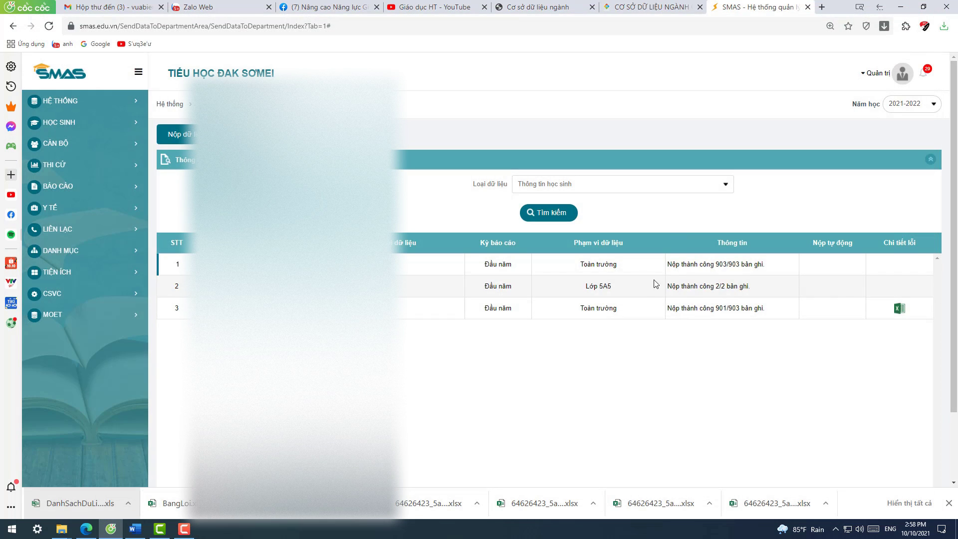
pyautogui.moveTo(771, 264); pyautogui.dragTo(673, 263)
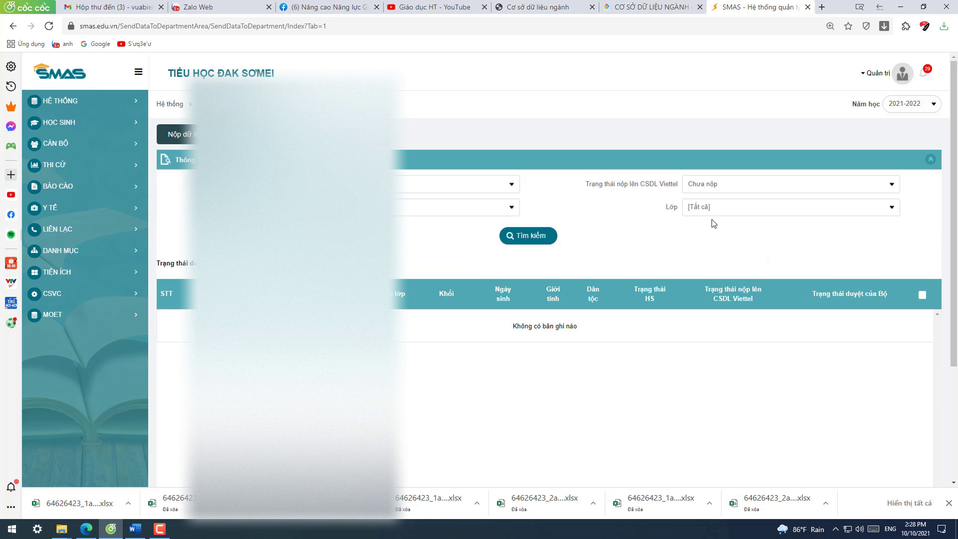
# Reset the student submission status filter to [Tất cả], search again and highlight the first student's approval status
pyautogui.click(729, 204)
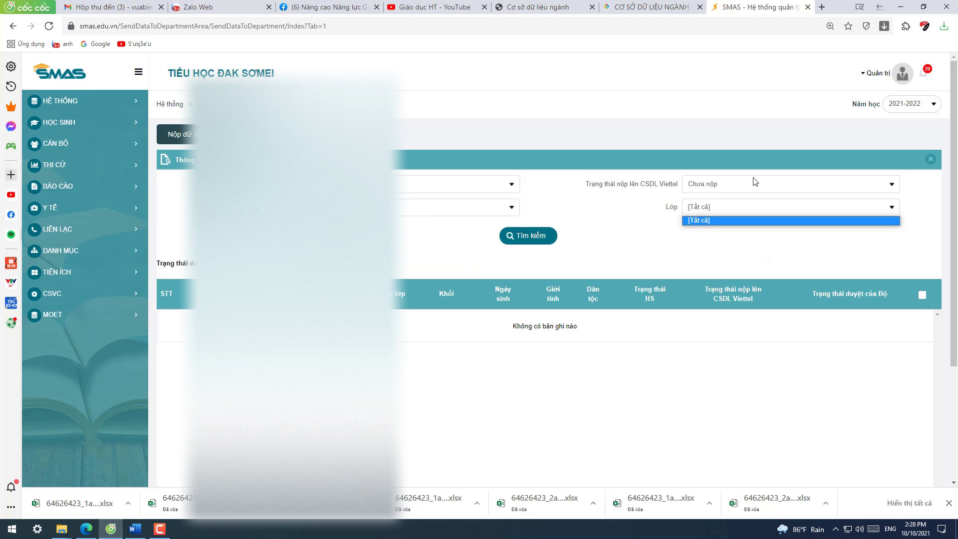
pyautogui.click(754, 181)
pyautogui.click(722, 195)
pyautogui.click(551, 237)
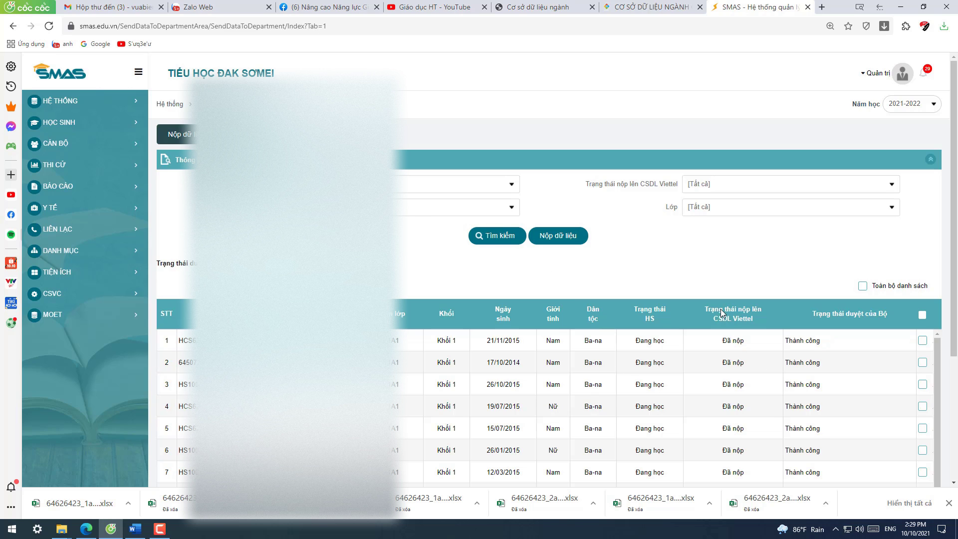
pyautogui.moveTo(827, 345); pyautogui.dragTo(766, 344)
# Set the data type to Thông tin ngân sách nhà nước and try to search its records
pyautogui.click(402, 186)
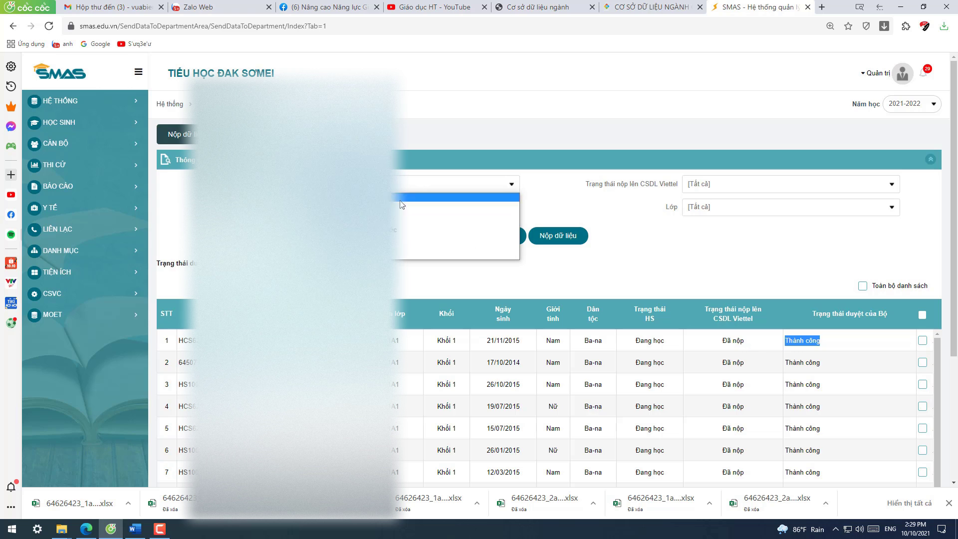
pyautogui.click(349, 230)
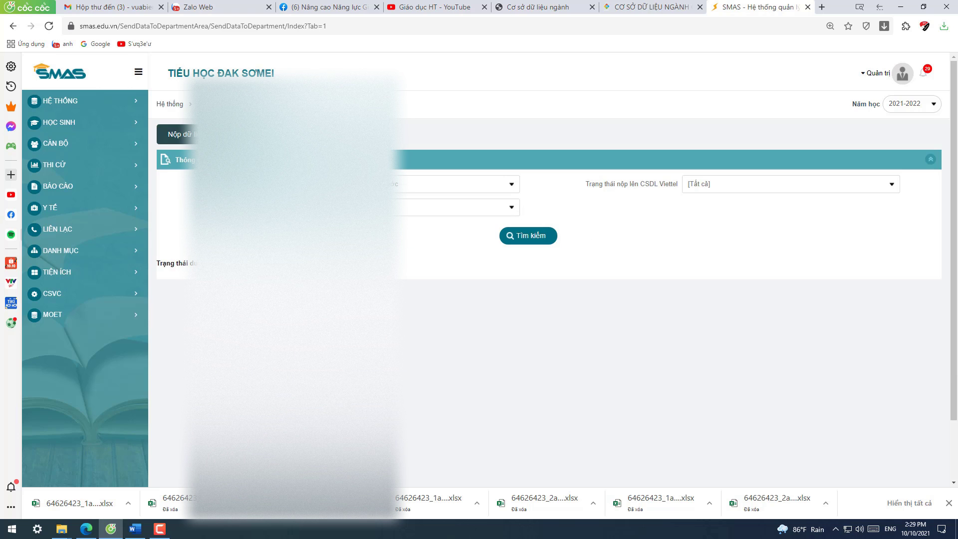
pyautogui.click(531, 239)
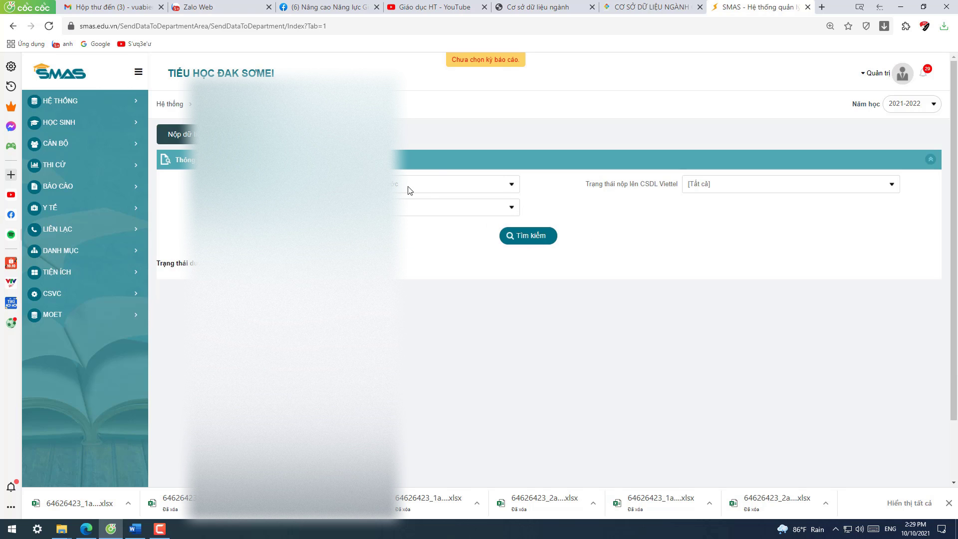
# Switch the submission form's data type through two further options to examine the search fields each one offers
pyautogui.click(447, 185)
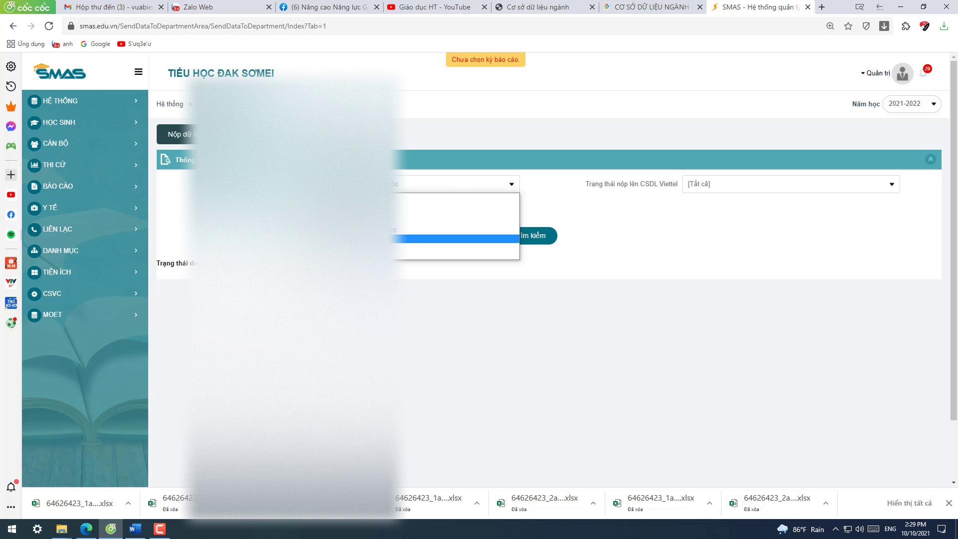
pyautogui.click(398, 231)
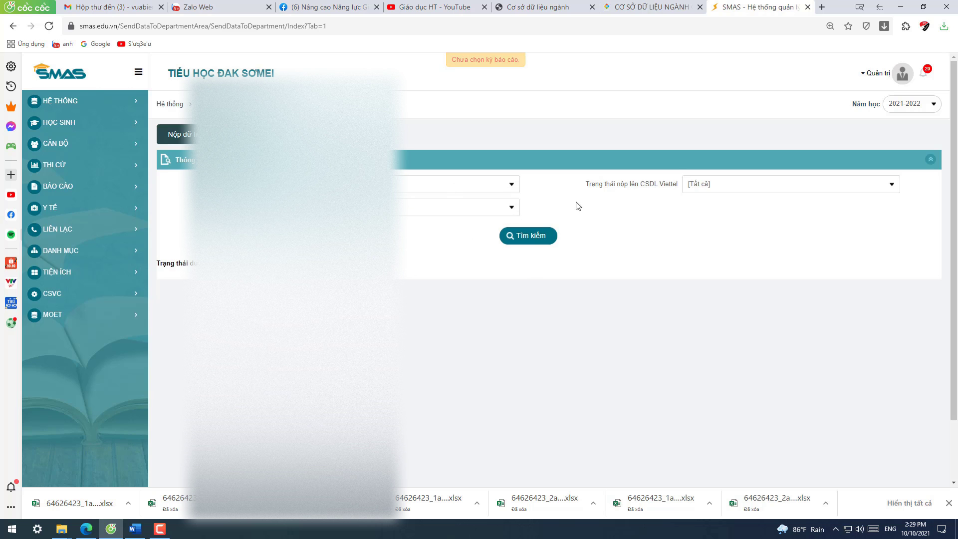
pyautogui.click(489, 187)
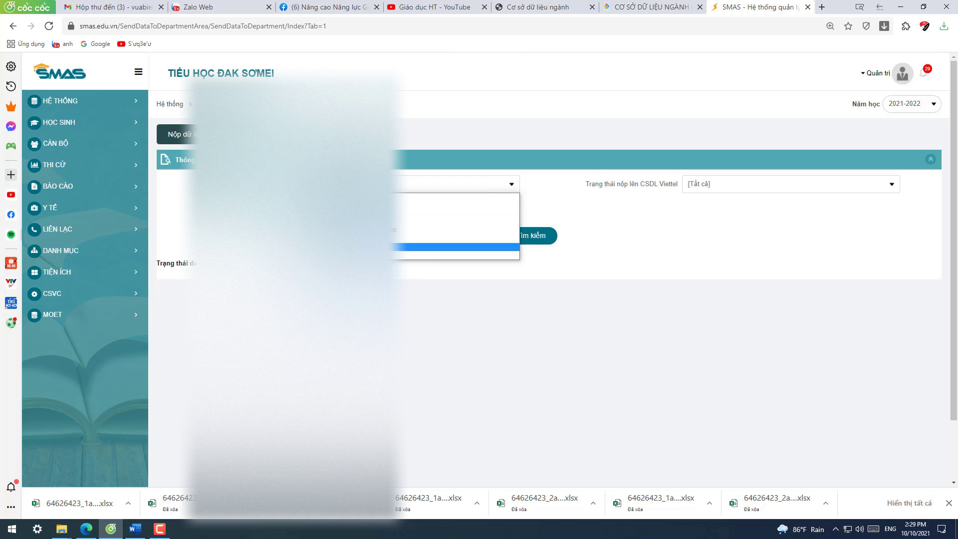
pyautogui.click(434, 253)
pyautogui.click(543, 268)
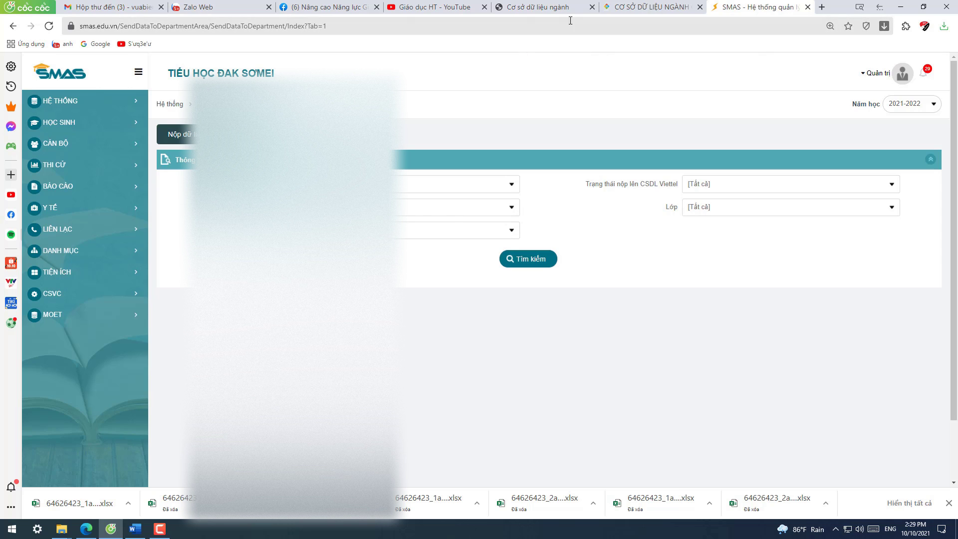
# Switch to the Cơ sở dữ liệu ngành site and load its home address csdl.gialai.edu.vn
pyautogui.click(548, 7)
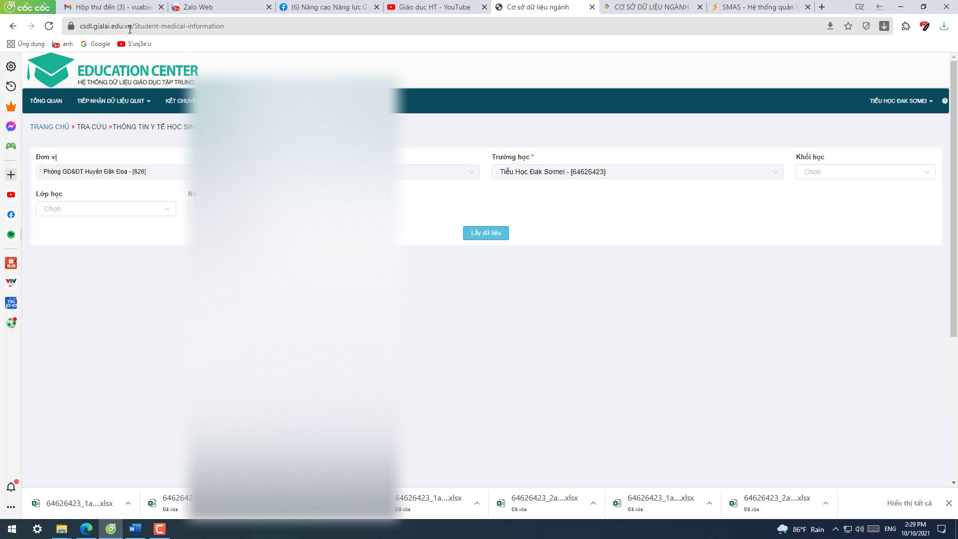
pyautogui.moveTo(135, 27); pyautogui.dragTo(411, 54)
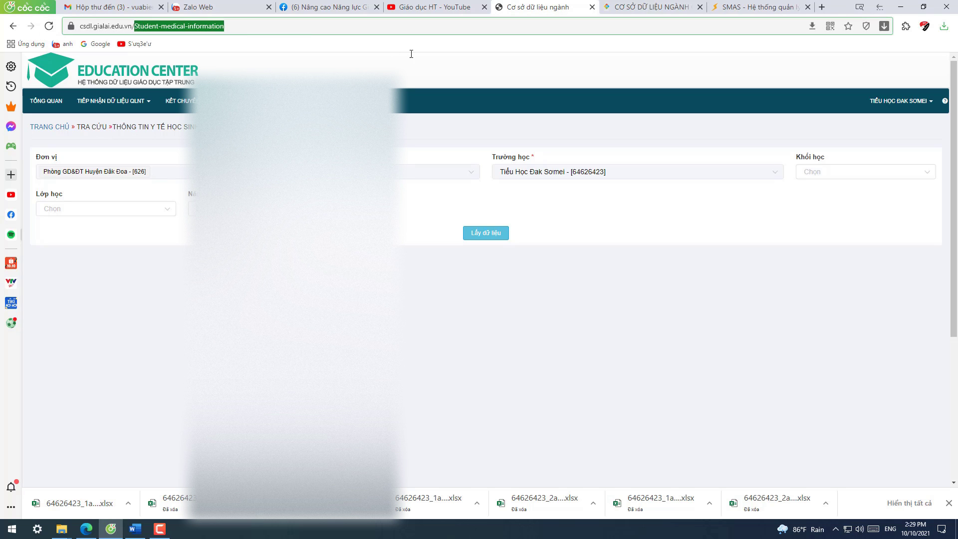
pyautogui.press('BackSpace')
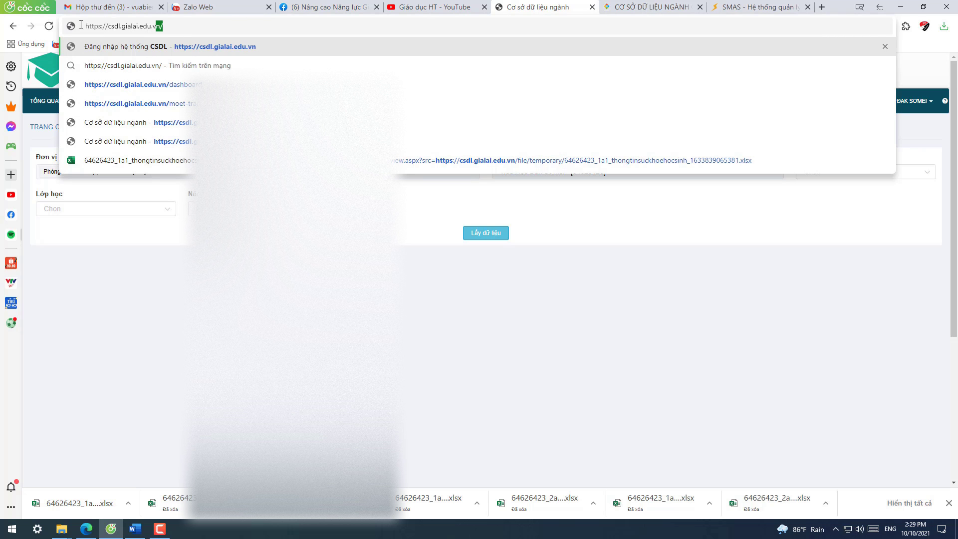
pyautogui.moveTo(81, 25); pyautogui.dragTo(63, 27)
pyautogui.press('Return')
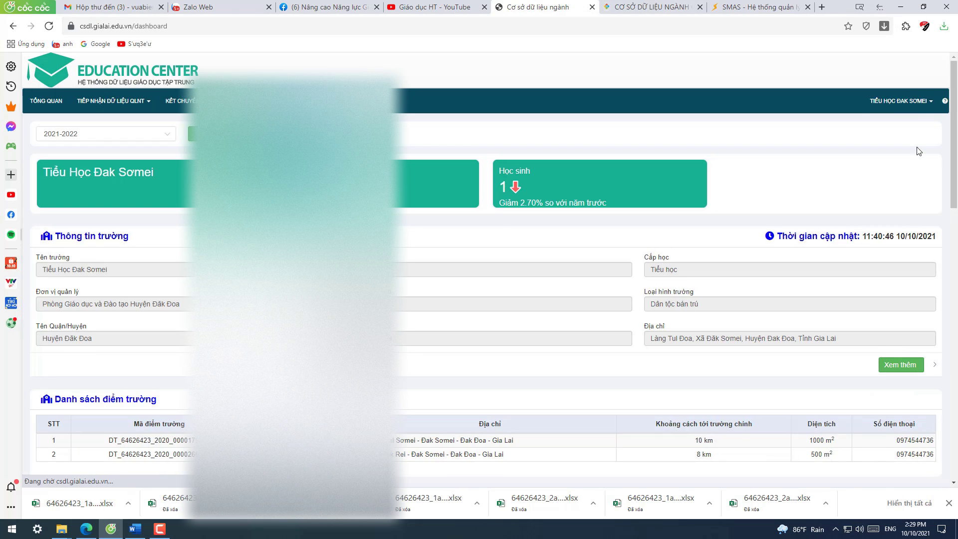
# Log out of the education database and sign back in through SSO, continuing as Tiểu Học Đak Sơmei
pyautogui.click(901, 101)
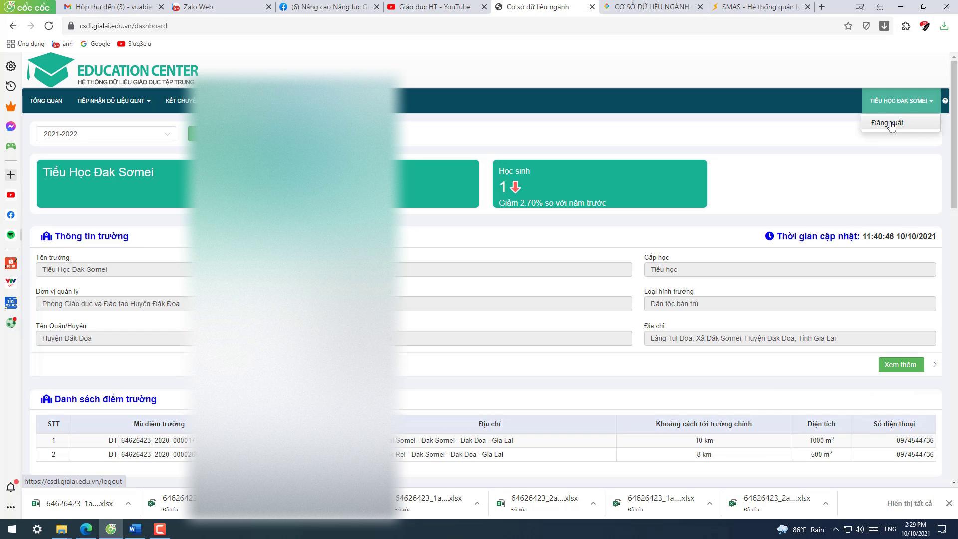
pyautogui.click(883, 122)
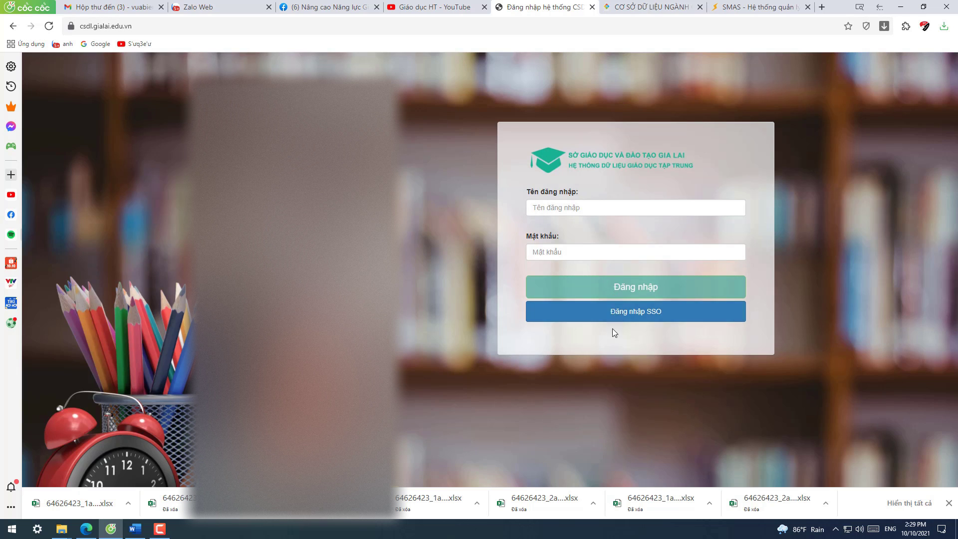
pyautogui.click(658, 314)
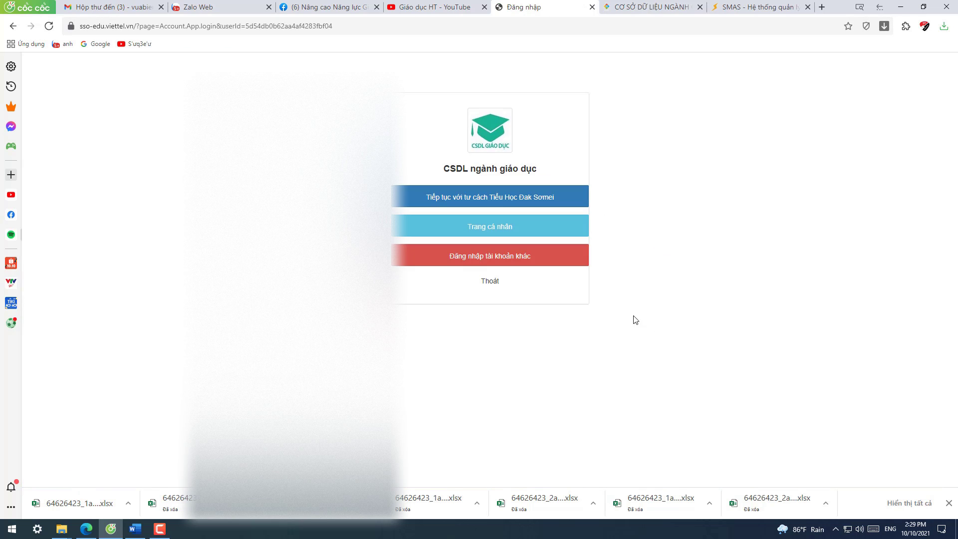
pyautogui.click(530, 199)
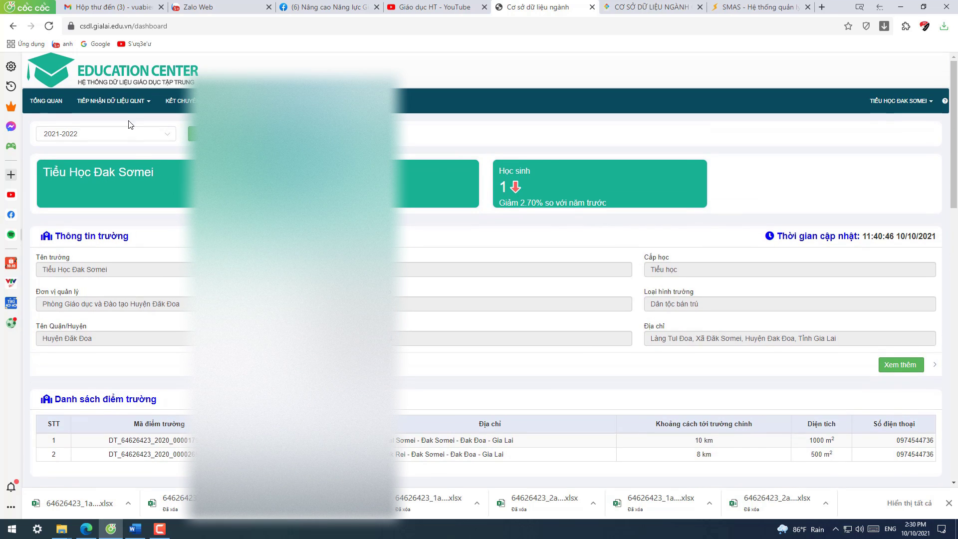
# Open the BC tình hình nộp dữ liệu report, search the school's 2021-2022 data and examine the submitted staff and class figures
pyautogui.click(123, 105)
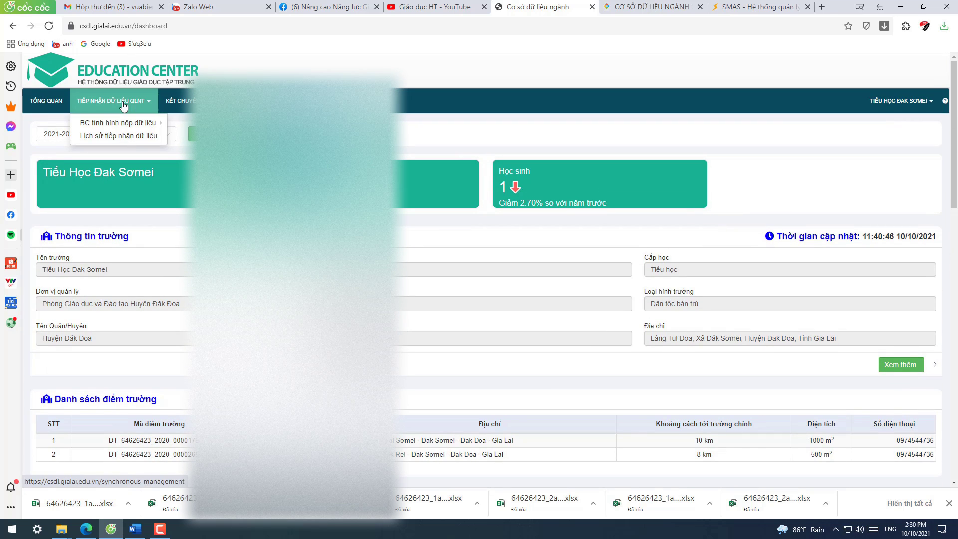
pyautogui.moveTo(123, 121)
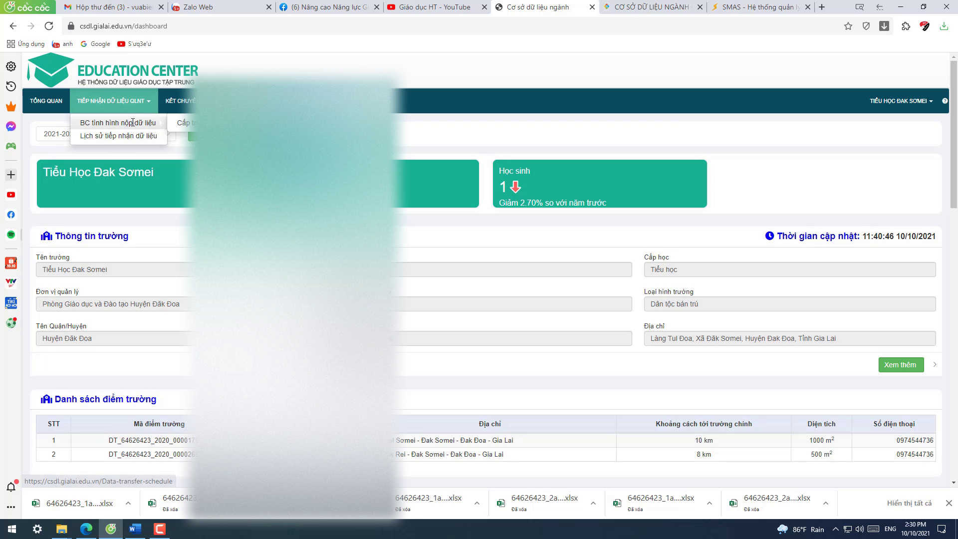
pyautogui.click(188, 125)
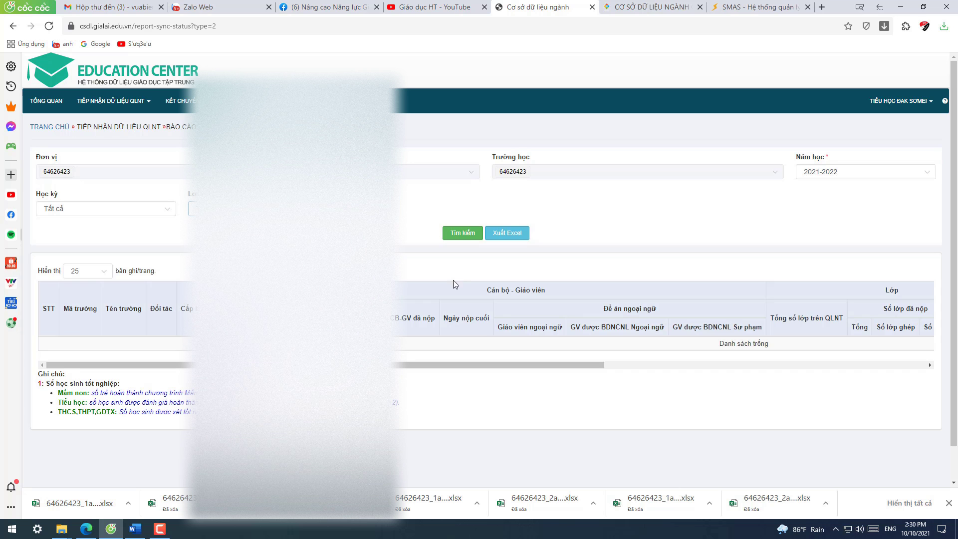
pyautogui.click(458, 235)
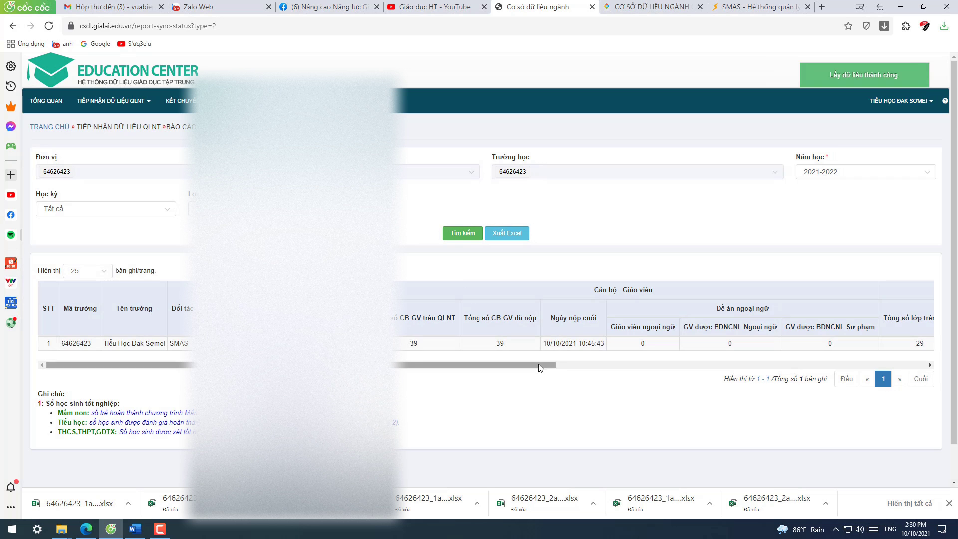
pyautogui.moveTo(538, 364); pyautogui.dragTo(504, 376)
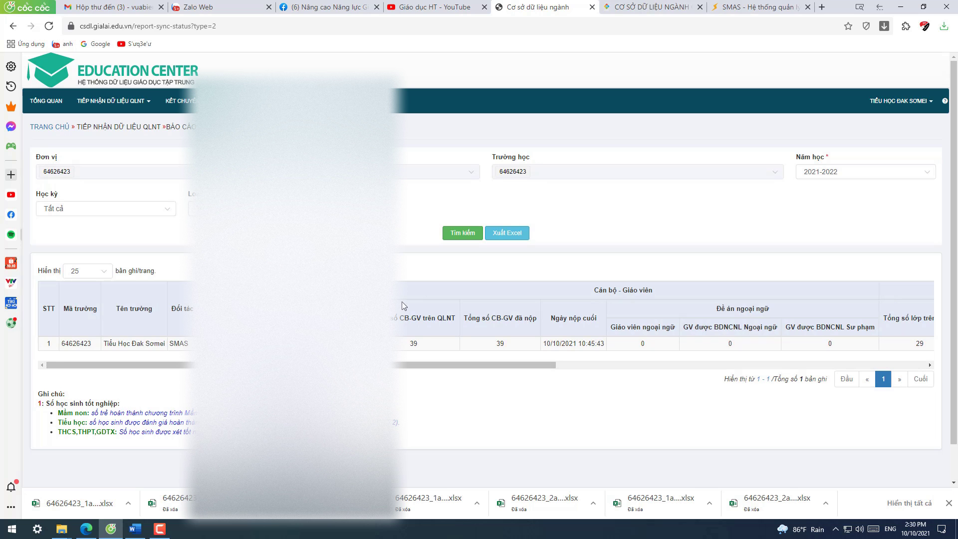
# Search the Lịch sử tiếp nhận dữ liệu history for 2021-2022 and examine the batch types and the first record's details
pyautogui.click(114, 100)
pyautogui.click(121, 135)
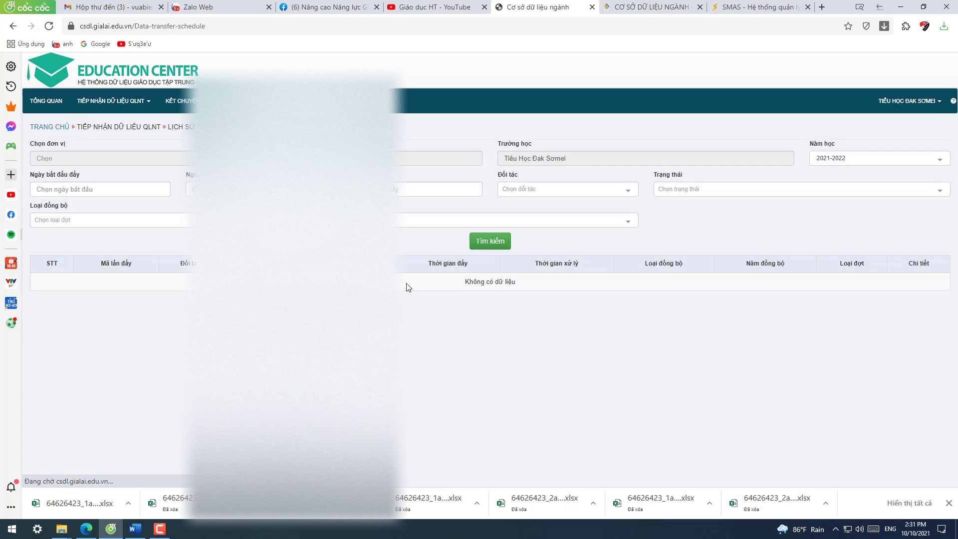
pyautogui.click(479, 245)
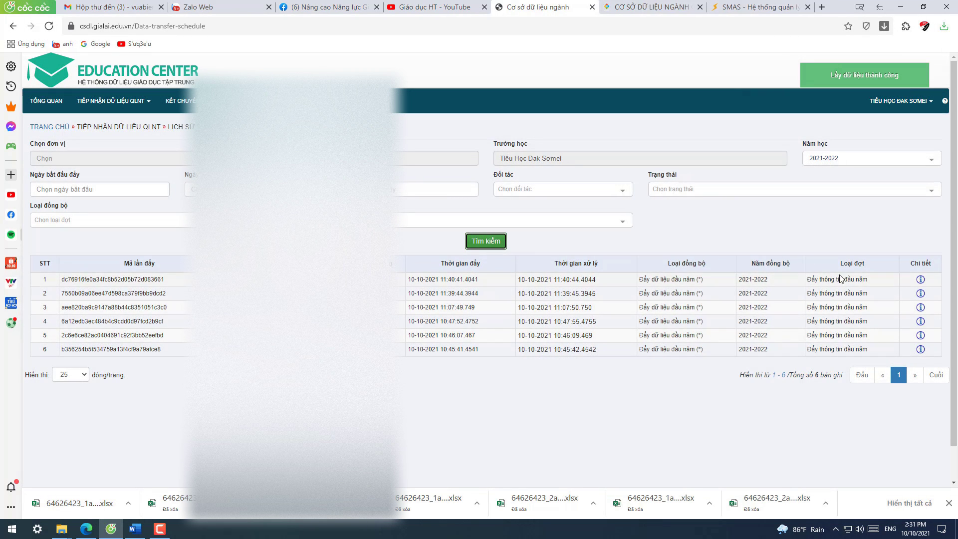
pyautogui.moveTo(812, 278); pyautogui.dragTo(876, 281)
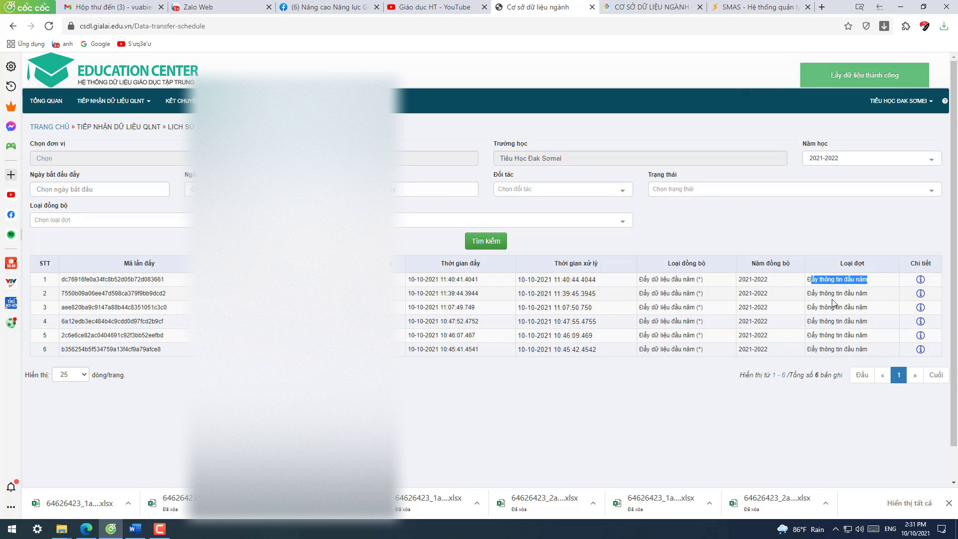
pyautogui.moveTo(817, 293); pyautogui.dragTo(854, 293)
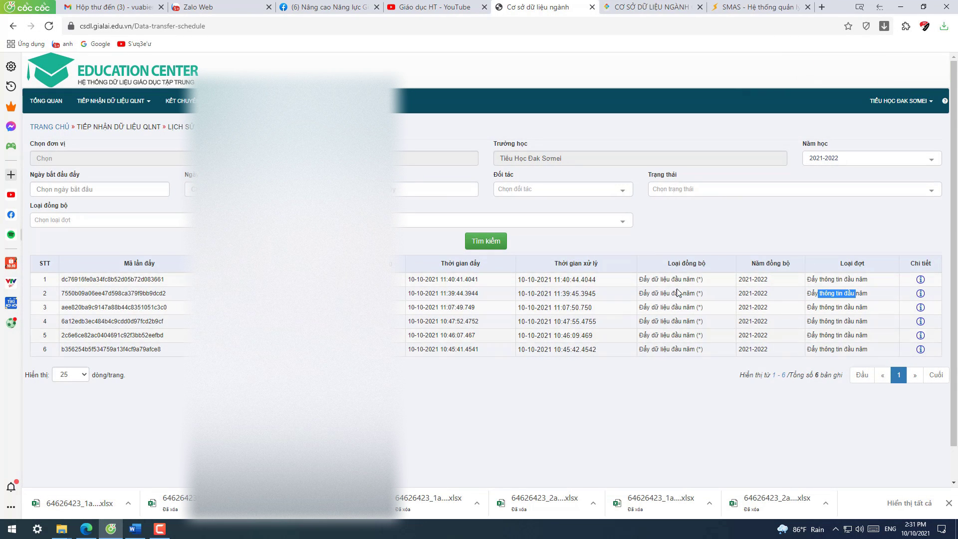
pyautogui.click(920, 278)
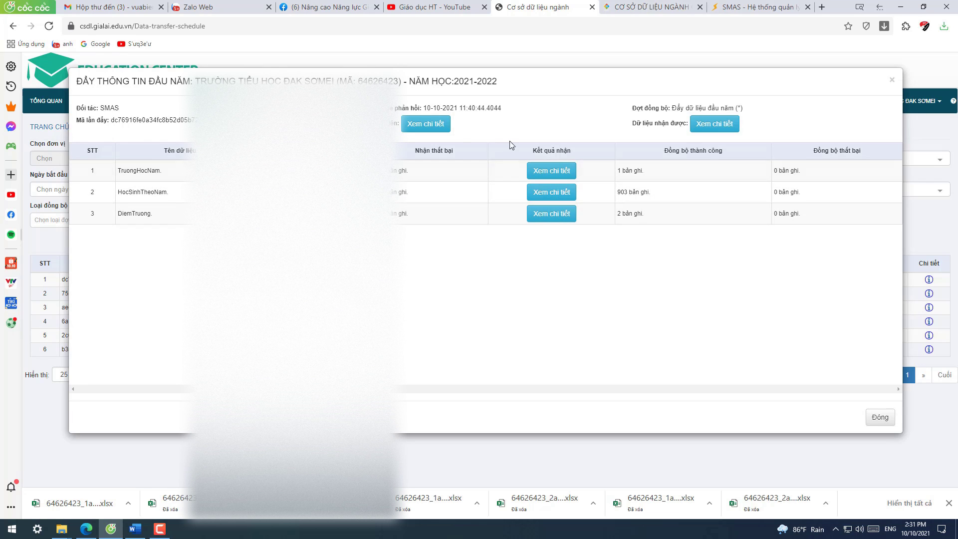
pyautogui.click(891, 81)
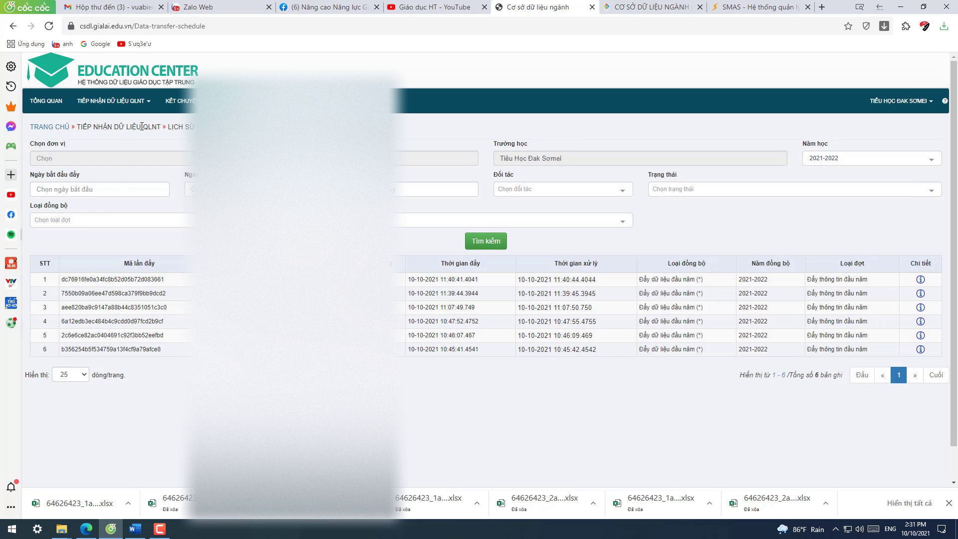
# Open the page for transferring data to the Ministry and search the school's submitted data for Học kỳ I, 2021-2022
pyautogui.moveTo(193, 103)
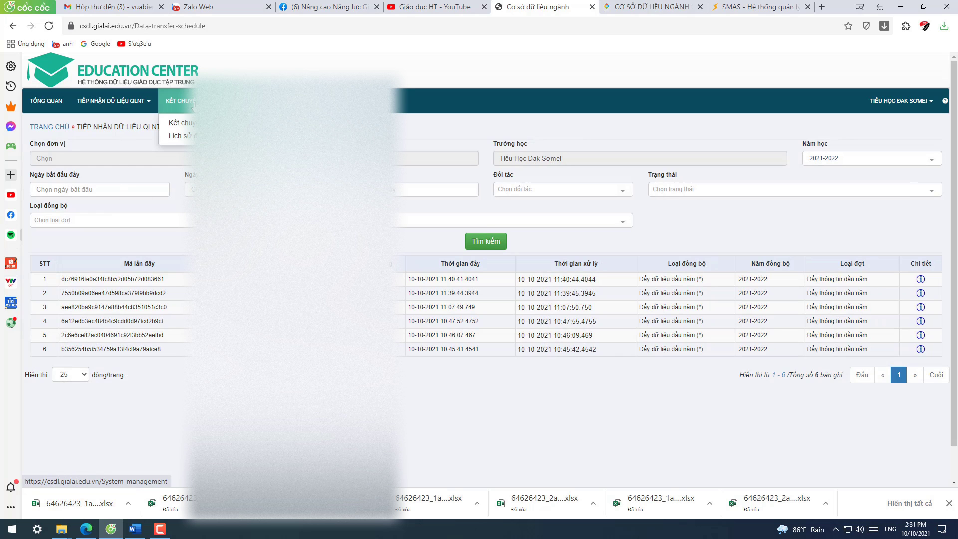
pyautogui.click(180, 123)
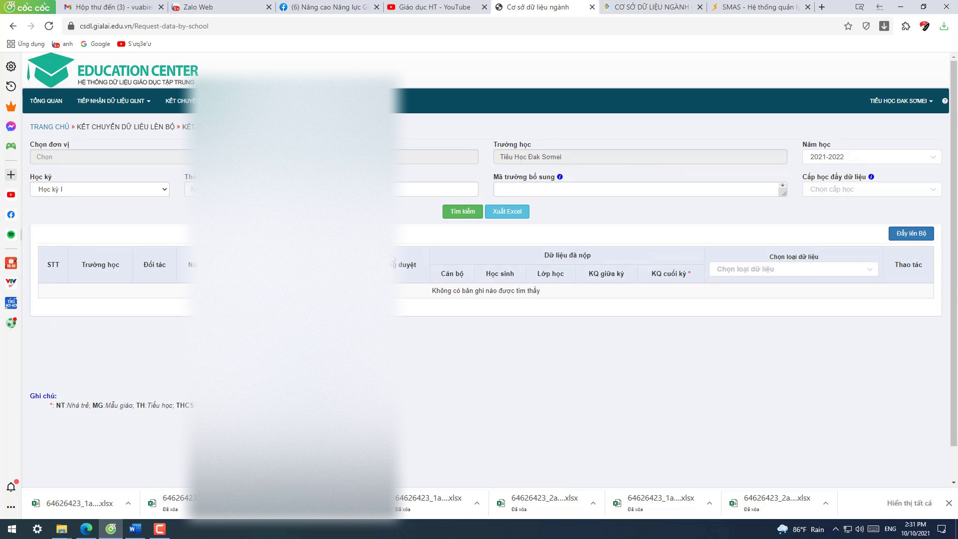
pyautogui.click(463, 214)
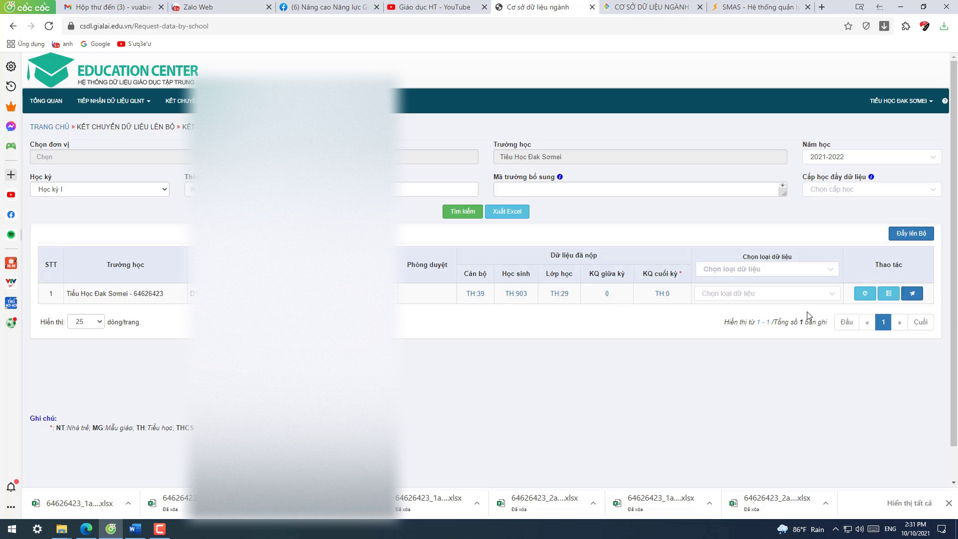
# Select Trường học, Cán Bộ, Học Sinh and Lớp Học as the data types to transfer for the school
pyautogui.click(830, 298)
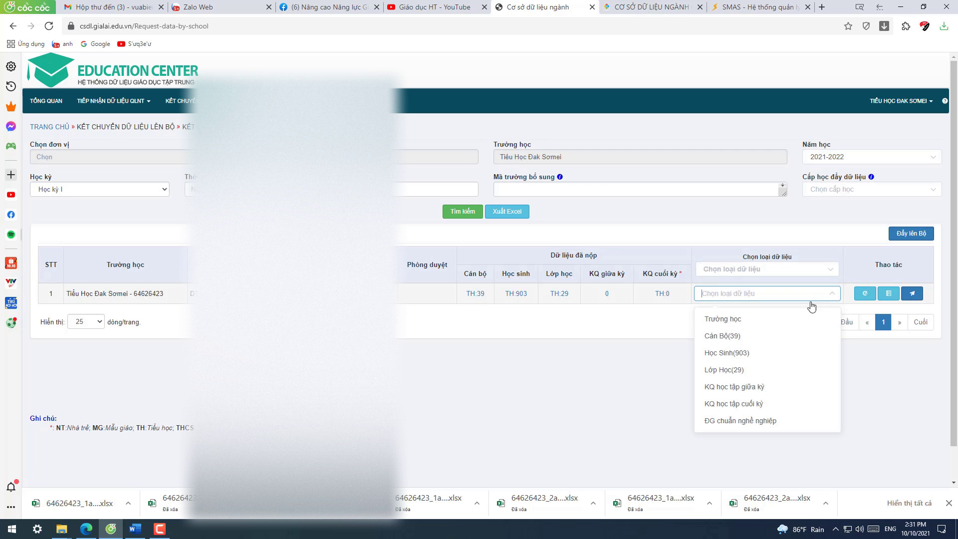
pyautogui.click(734, 320)
pyautogui.click(731, 336)
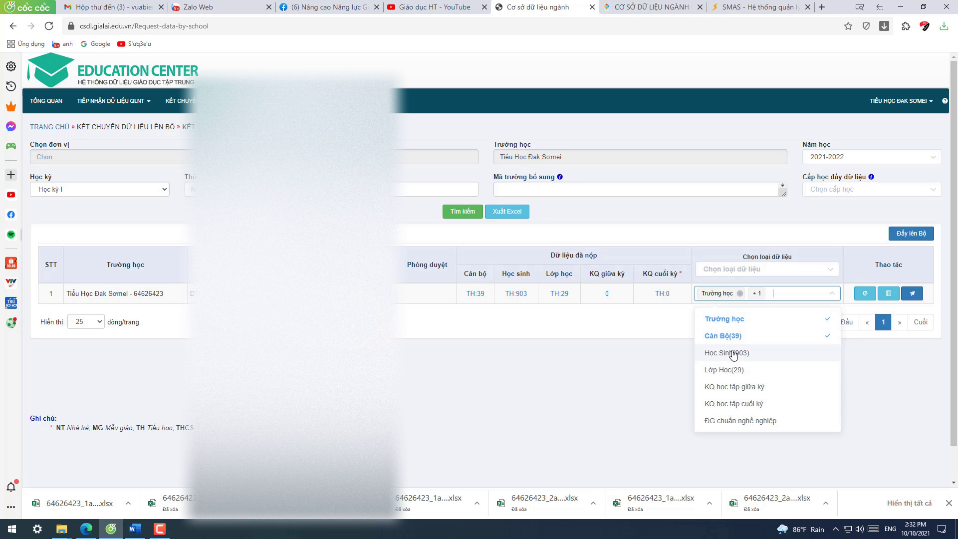
pyautogui.click(733, 353)
pyautogui.click(732, 369)
pyautogui.click(654, 371)
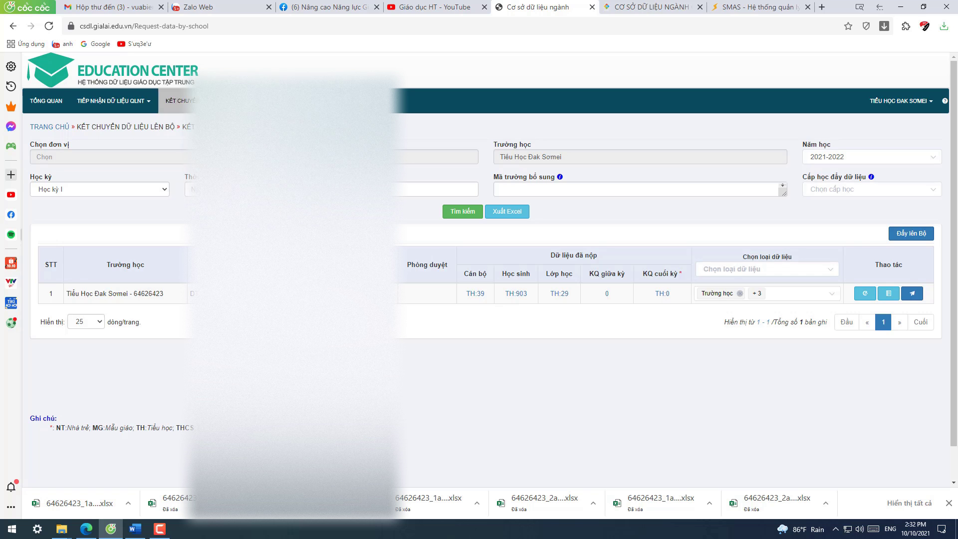
# Open the Ministry transfer history and highlight the received, pushed and successful record counts for Lớp học
pyautogui.click(180, 100)
pyautogui.click(179, 136)
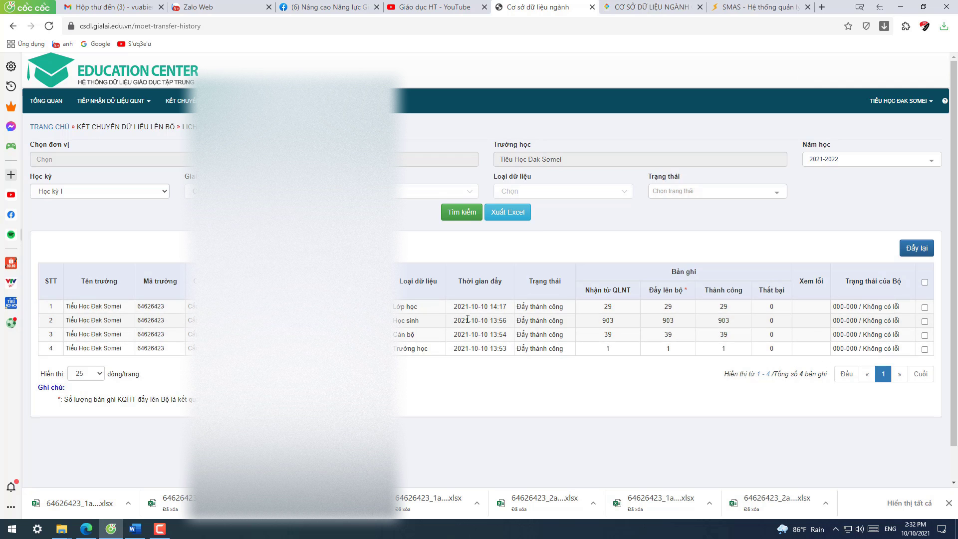
pyautogui.doubleClick(608, 307)
pyautogui.doubleClick(671, 307)
pyautogui.doubleClick(723, 307)
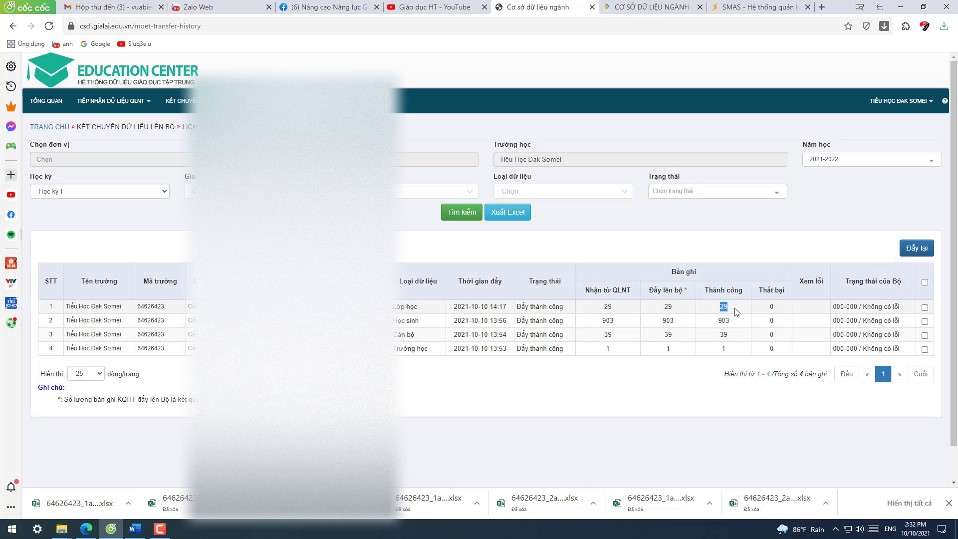
# Highlight the transfer record counts of the Trường học, Cán bộ and Học sinh rows to compare them
pyautogui.click(543, 389)
pyautogui.doubleClick(611, 349)
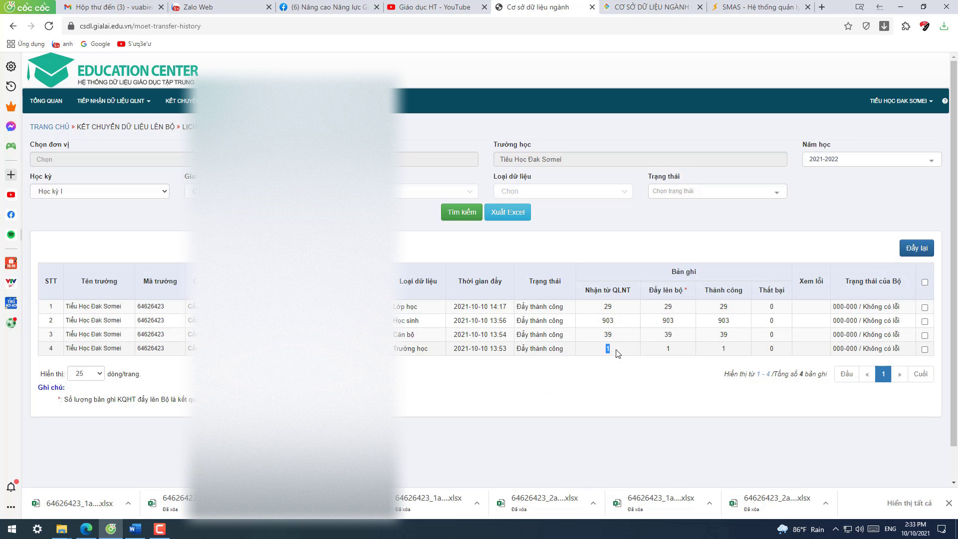
pyautogui.doubleClick(666, 349)
pyautogui.click(720, 349)
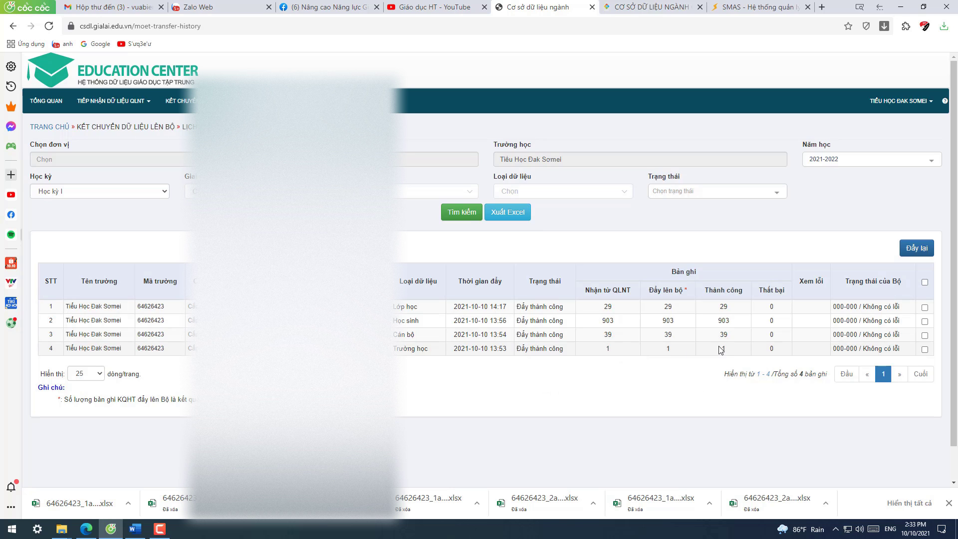
pyautogui.doubleClick(607, 334)
pyautogui.doubleClick(668, 334)
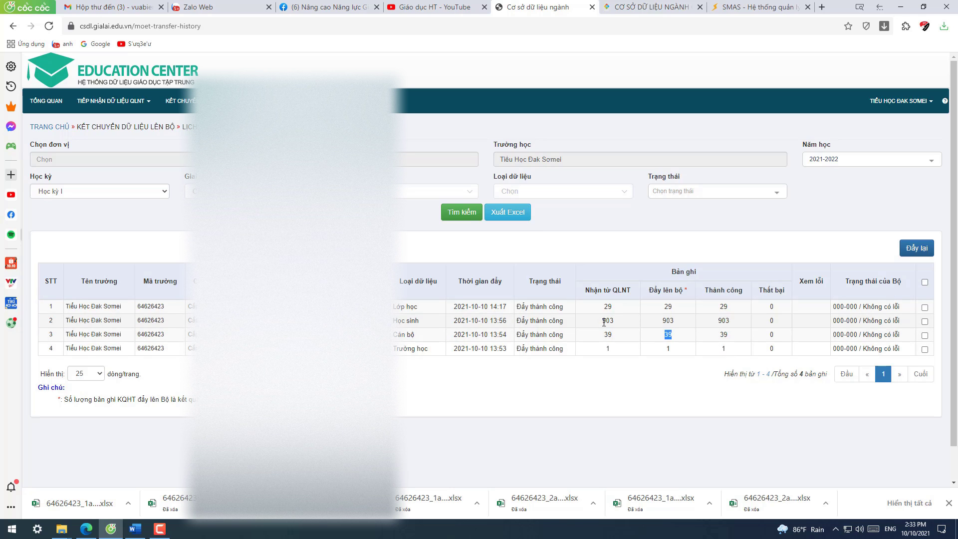
pyautogui.moveTo(600, 323); pyautogui.dragTo(618, 324)
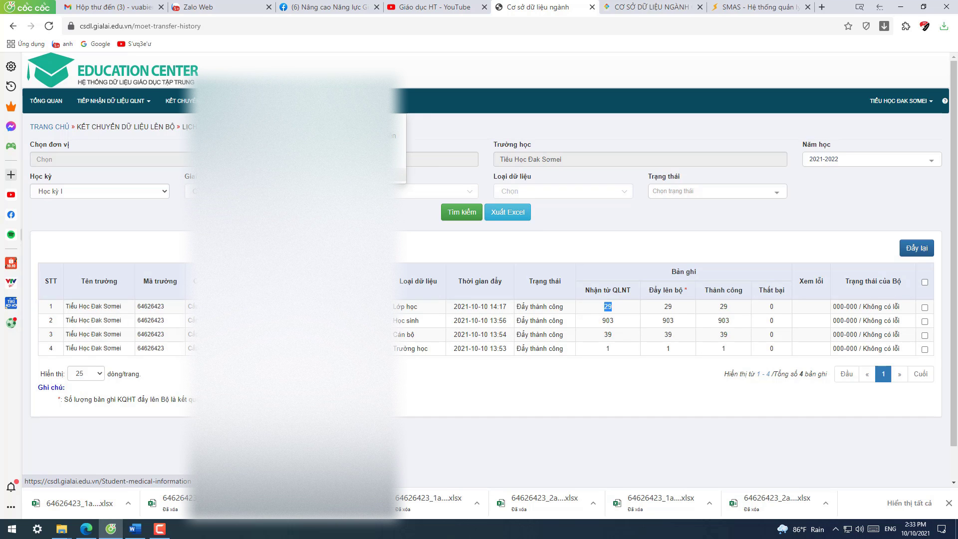
# Open the student medical information lookup in the education database, and open Sổ khám SK hằng năm in SMAS
pyautogui.click(402, 176)
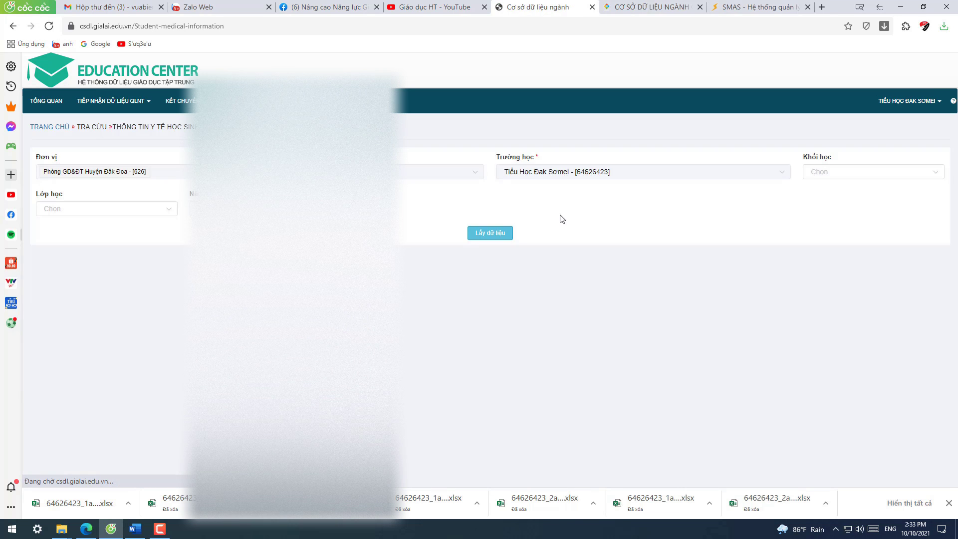
pyautogui.click(759, 12)
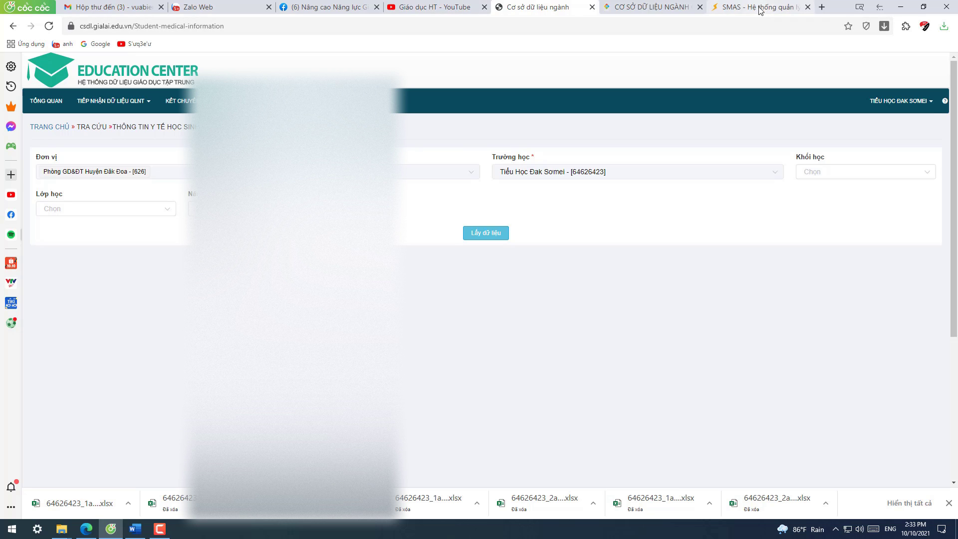
pyautogui.click(69, 206)
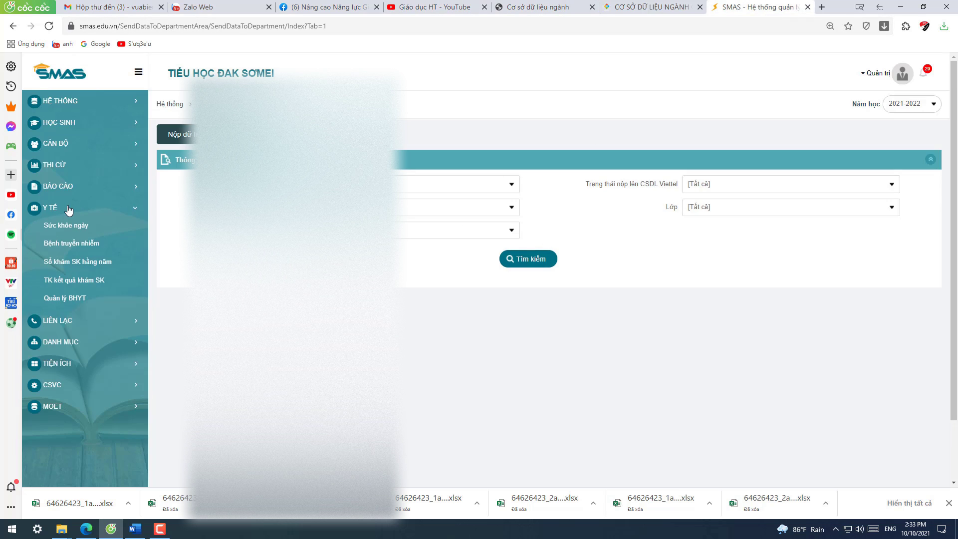
pyautogui.click(96, 263)
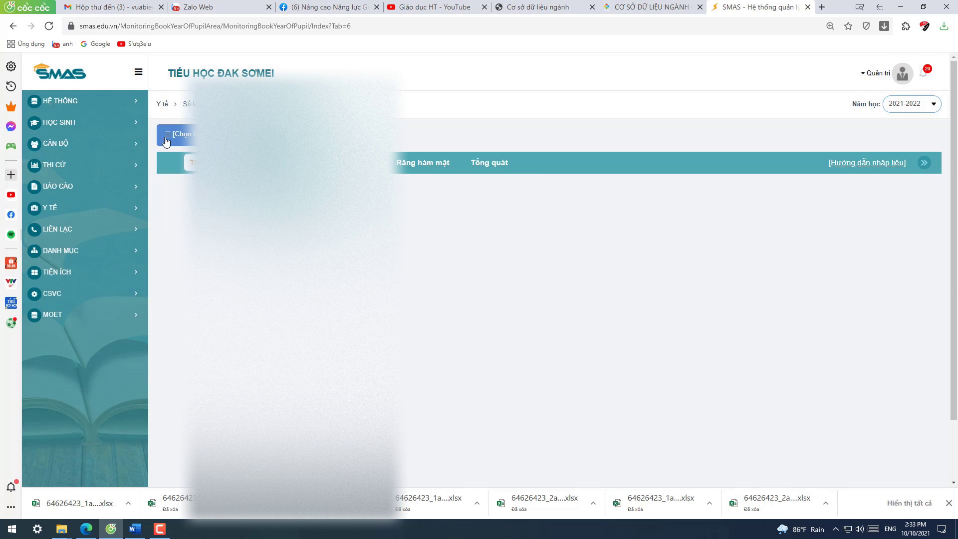
# Load the yearly health check records of class 1A1 and view their Tổng quát and Răng hàm mặt sections
pyautogui.click(168, 139)
pyautogui.click(184, 154)
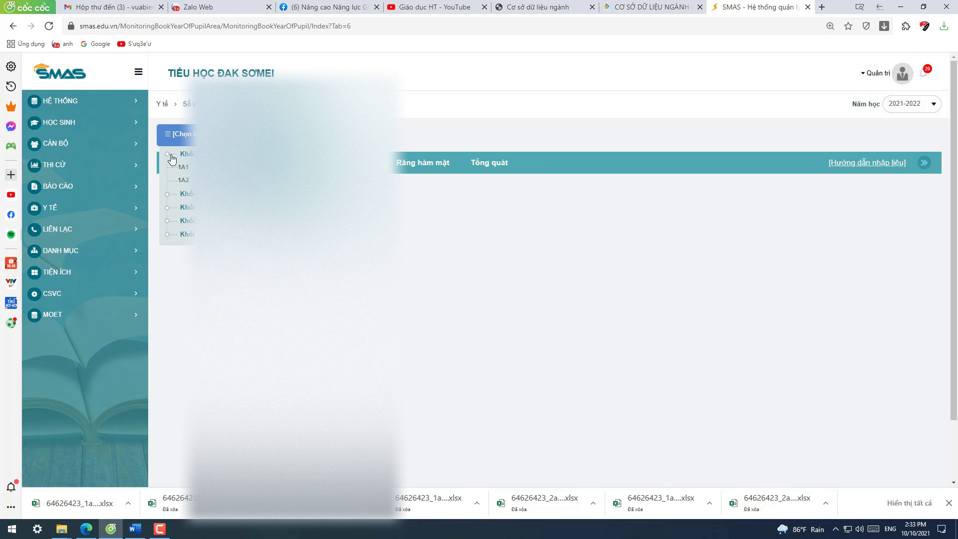
pyautogui.click(192, 167)
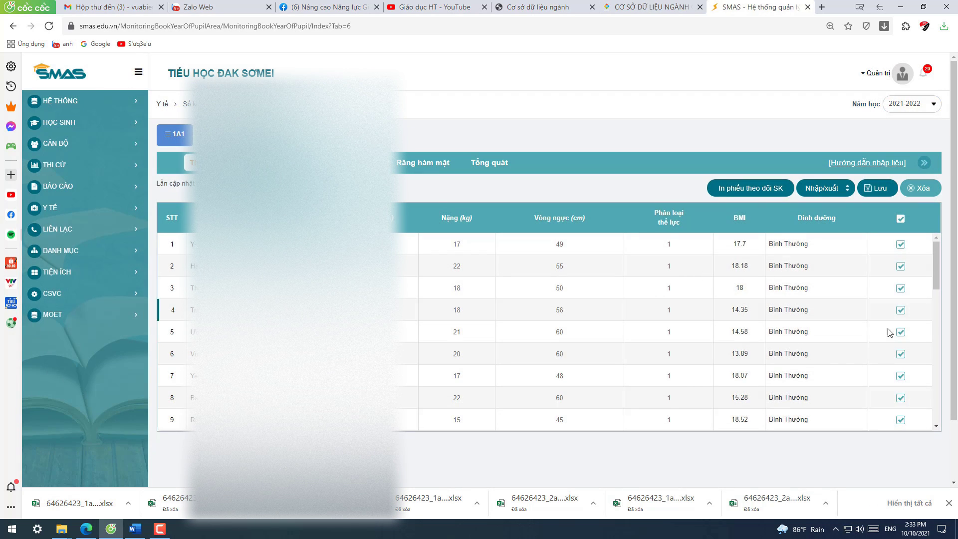
pyautogui.click(489, 166)
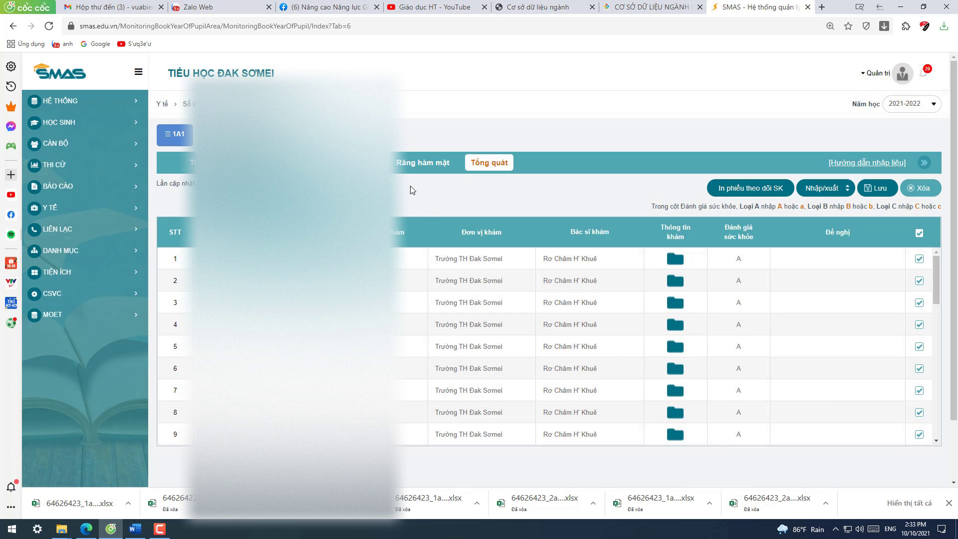
pyautogui.click(403, 165)
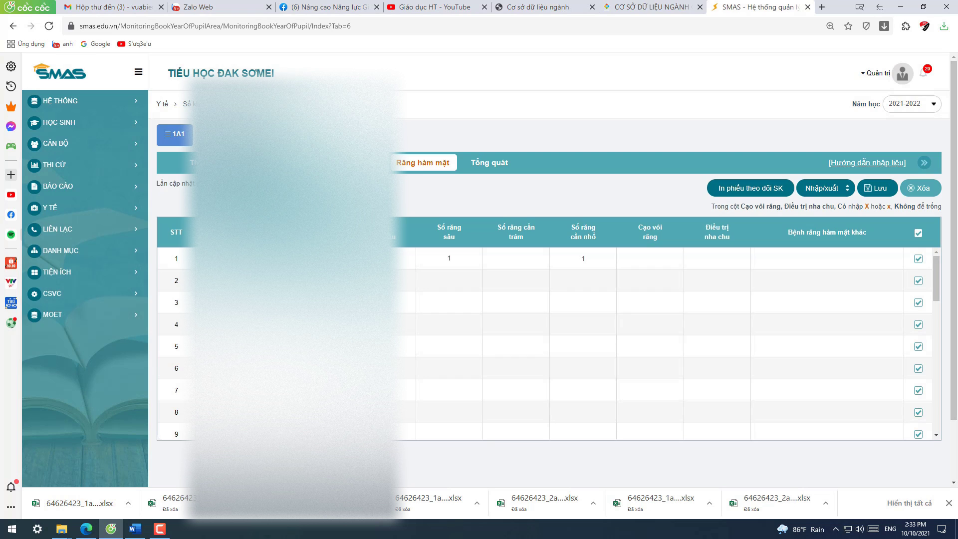
# Return to the education database, retrieve the school's student medical data and look through the list of class files
pyautogui.click(537, 7)
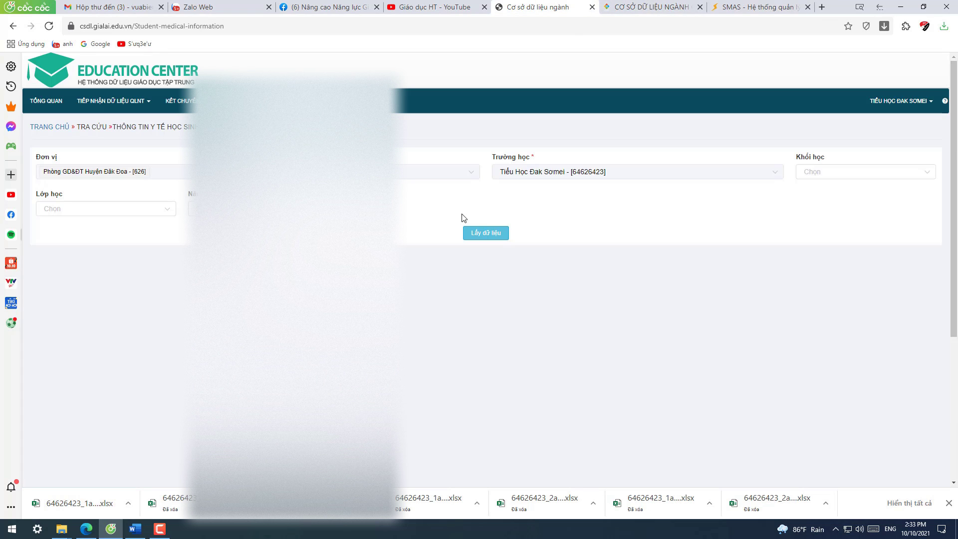
pyautogui.click(489, 238)
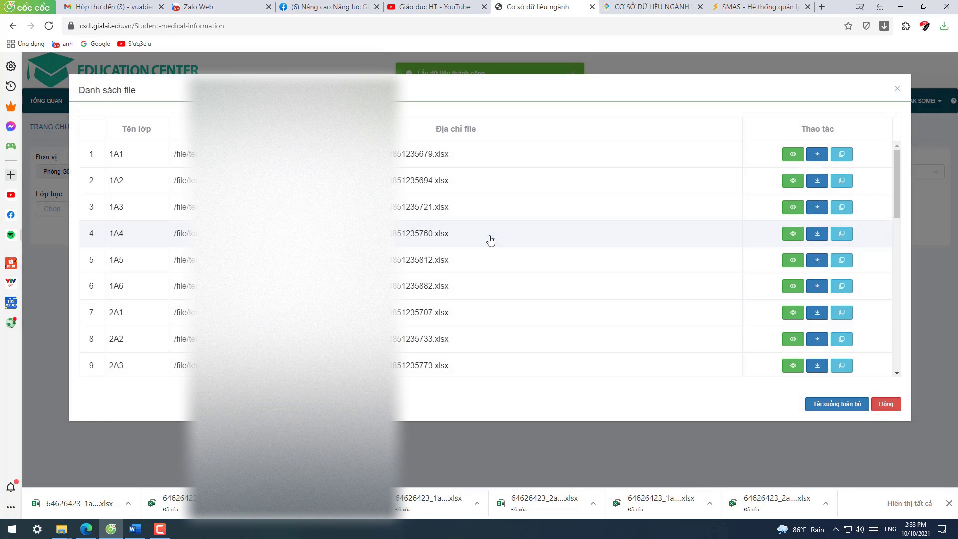
pyautogui.scroll(-10, 549, 259)
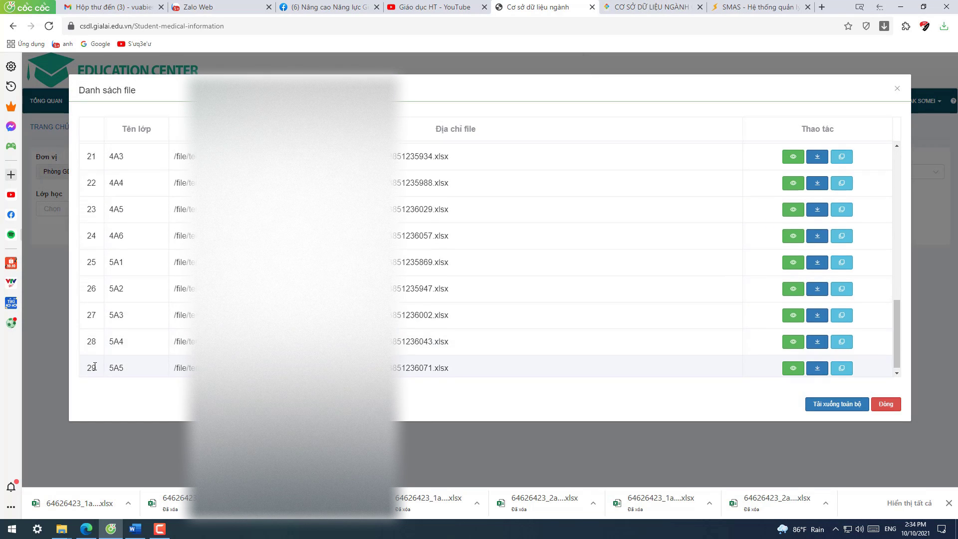
pyautogui.scroll(6, 106, 290)
pyautogui.scroll(4, 106, 291)
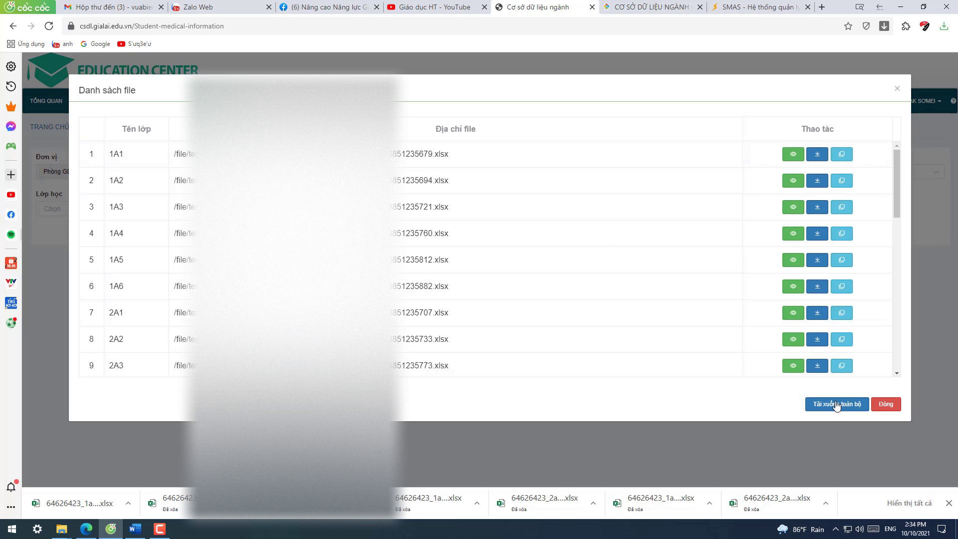
# Download all listed class health files at once and show them in the Downloads folder
pyautogui.click(851, 408)
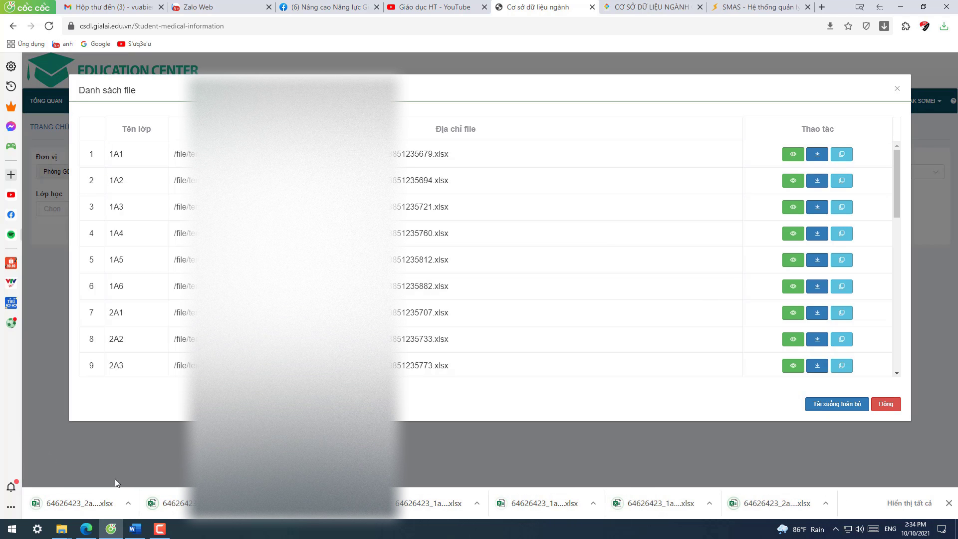
pyautogui.click(127, 503)
pyautogui.click(128, 457)
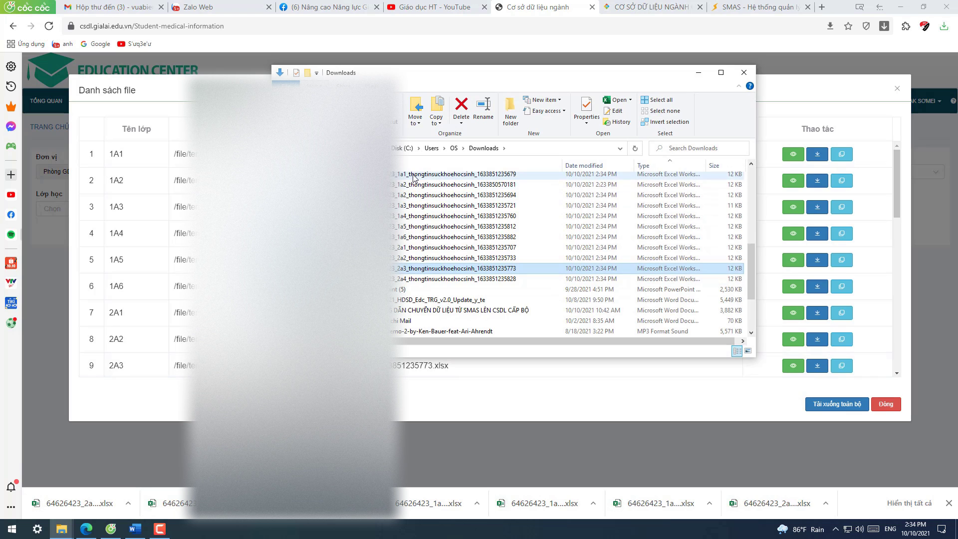
# Delete the downloaded student health files of classes 1A1 to 2A4 from the Downloads folder
pyautogui.click(414, 177)
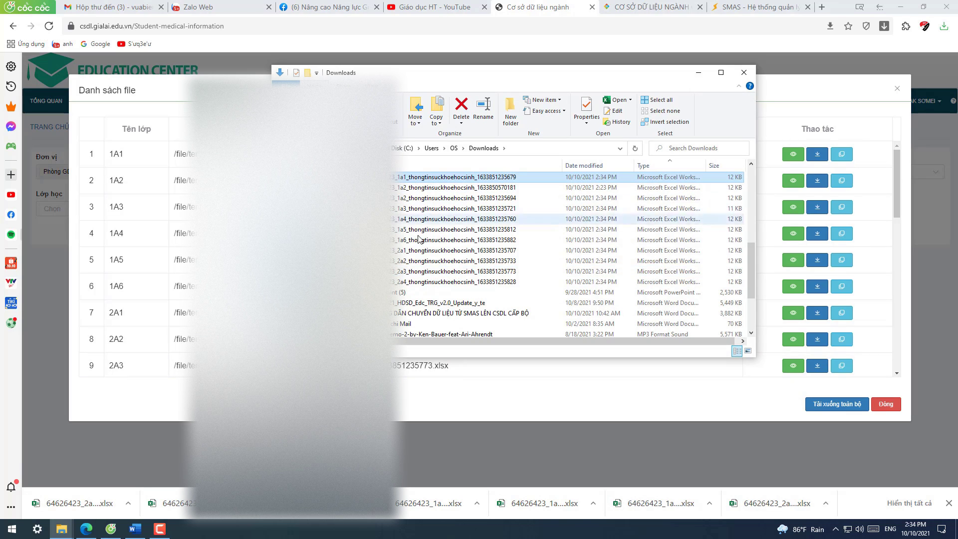
pyautogui.keyDown('shift'); pyautogui.click(427, 282); pyautogui.keyUp('shift')
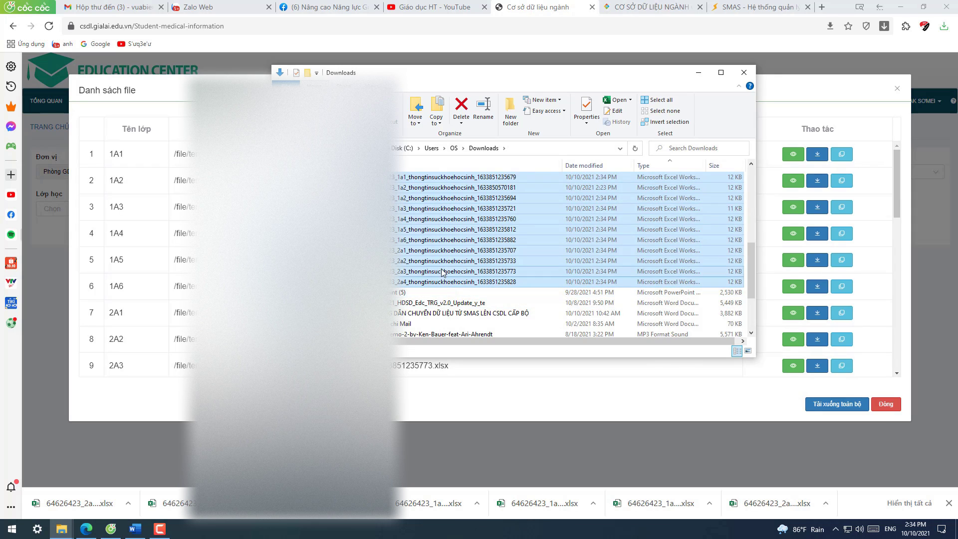
pyautogui.press('Delete')
# Download the student health files individually for the classes from 1A1 to 2A3
pyautogui.click(904, 228)
pyautogui.scroll(-4, 904, 228)
pyautogui.moveTo(896, 225); pyautogui.dragTo(900, 159)
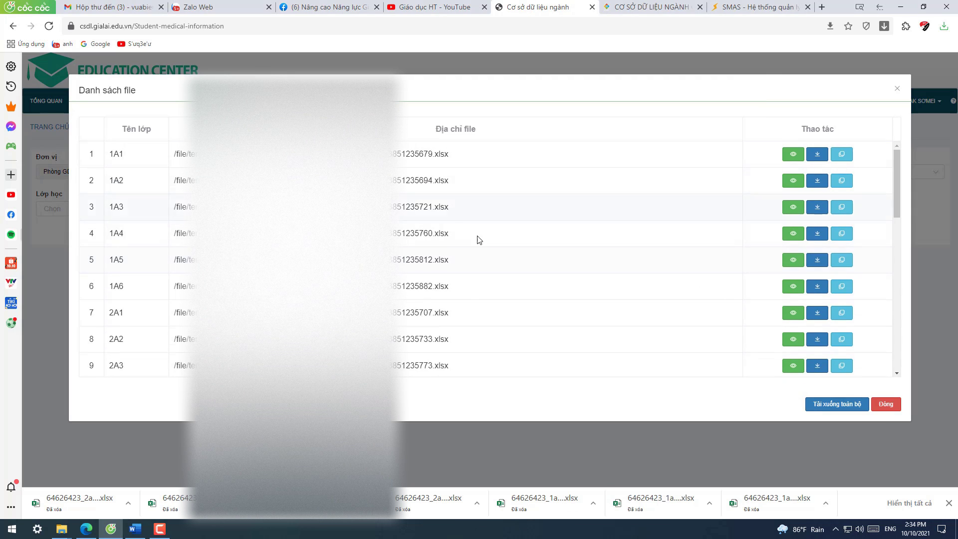
pyautogui.click(816, 154)
pyautogui.click(816, 180)
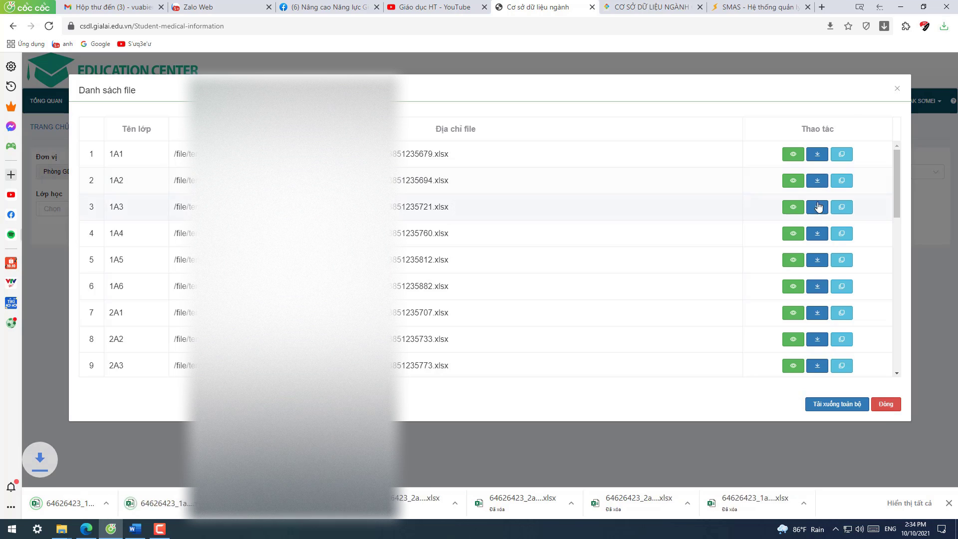
pyautogui.click(816, 206)
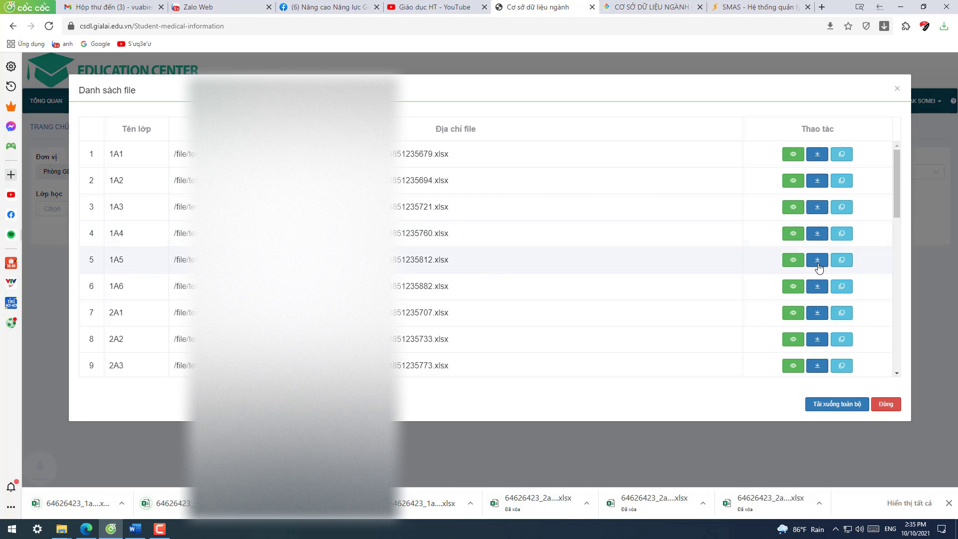
pyautogui.click(817, 260)
pyautogui.click(817, 286)
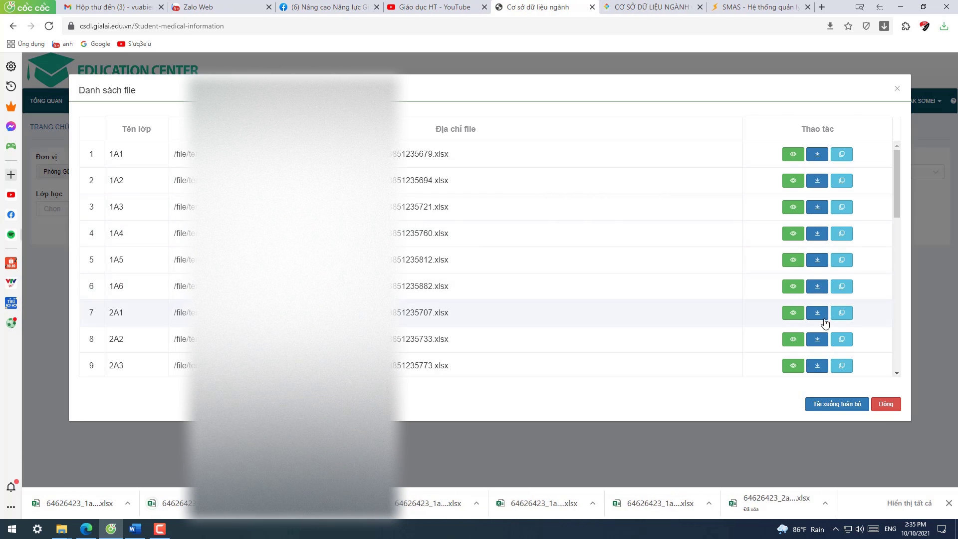
pyautogui.click(818, 314)
pyautogui.click(817, 339)
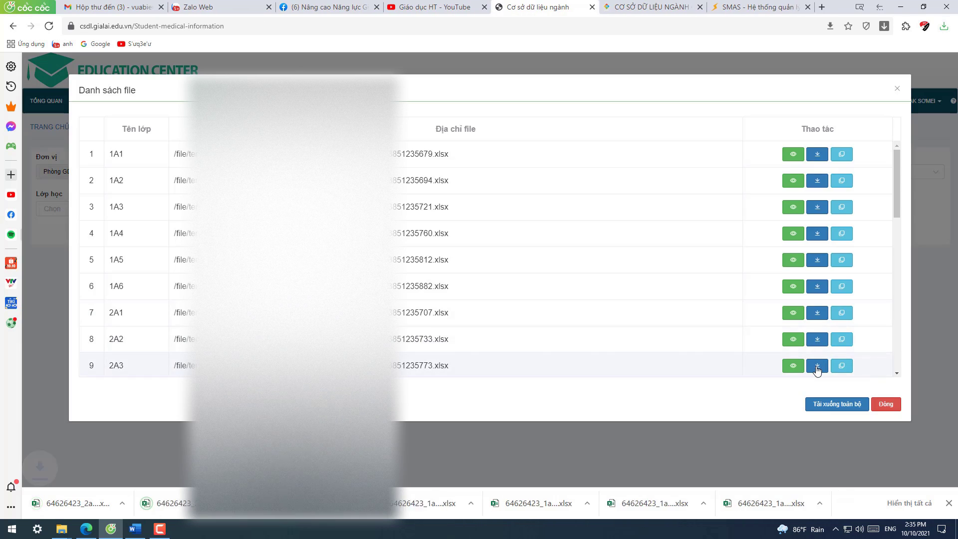
pyautogui.click(817, 365)
# Download the remaining student health files individually, ending with classes 4A6 and 5A1 to 5A5
pyautogui.scroll(-10, 814, 329)
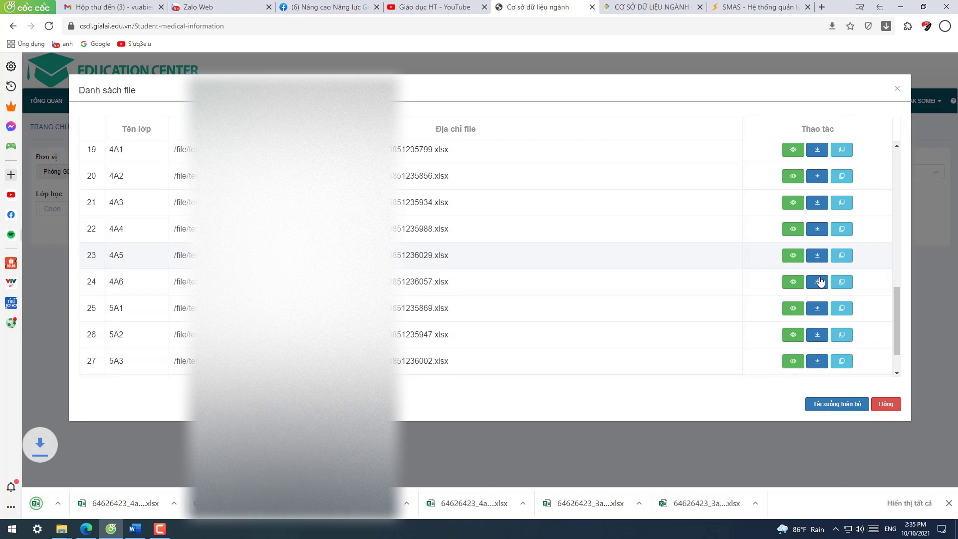
pyautogui.click(818, 281)
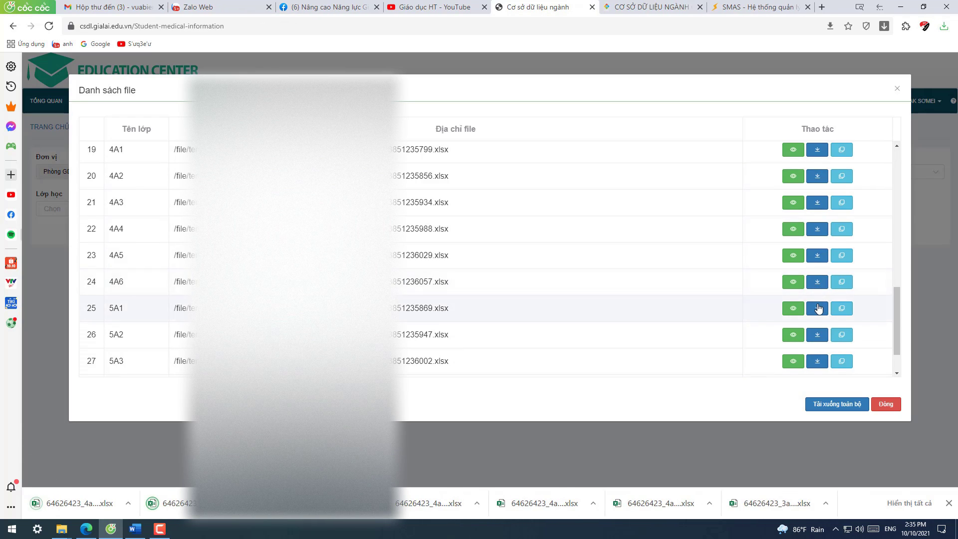
pyautogui.click(817, 308)
pyautogui.click(817, 334)
pyautogui.click(817, 361)
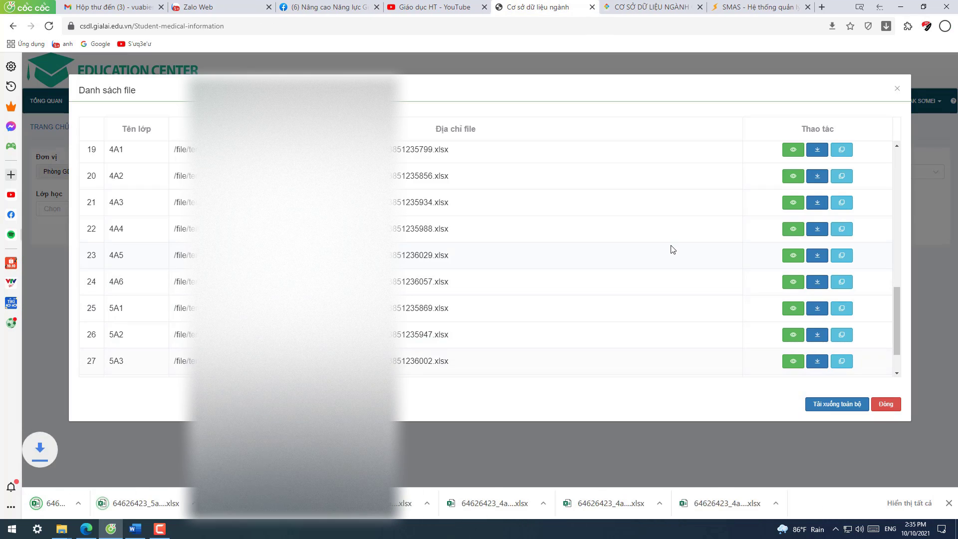
pyautogui.scroll(-2, 671, 250)
pyautogui.click(818, 336)
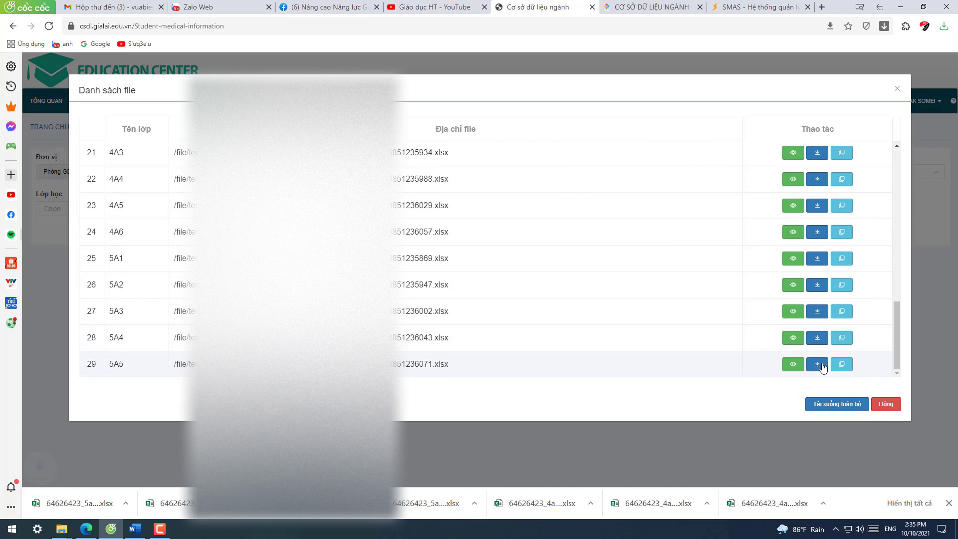
pyautogui.click(819, 364)
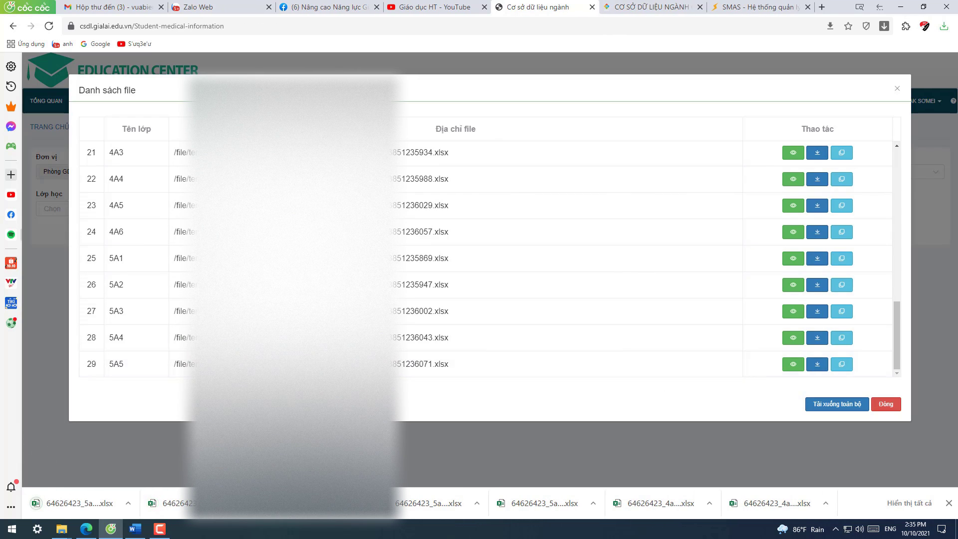
# Show the downloads in their folder and select all health files from 1A1 to 5A5 to check how many there are
pyautogui.rightClick(74, 503)
pyautogui.click(123, 470)
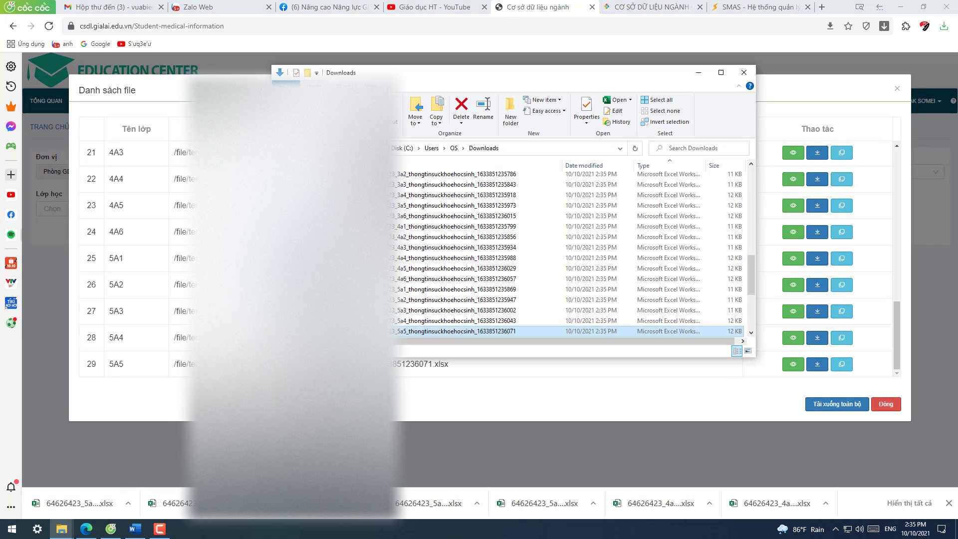
pyautogui.click(720, 72)
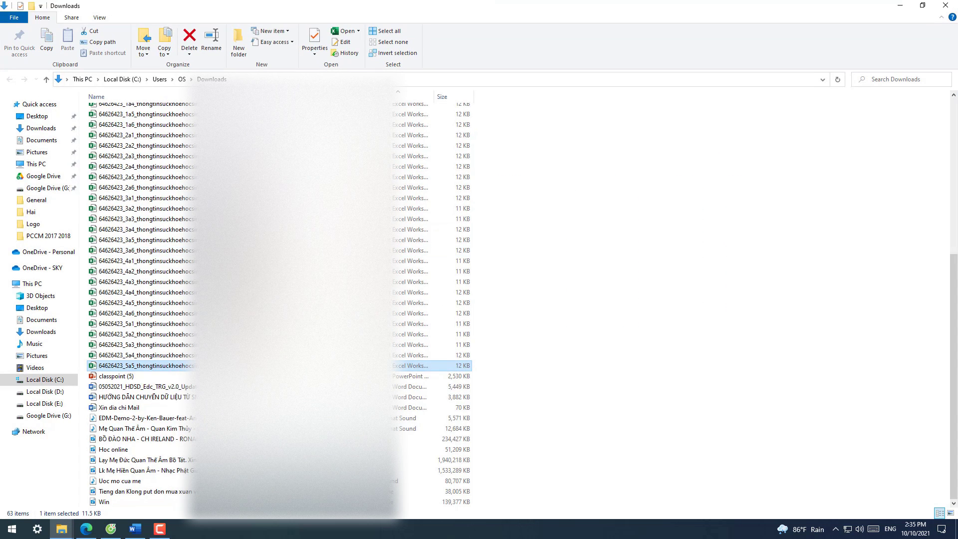
pyautogui.scroll(1, 192, 367)
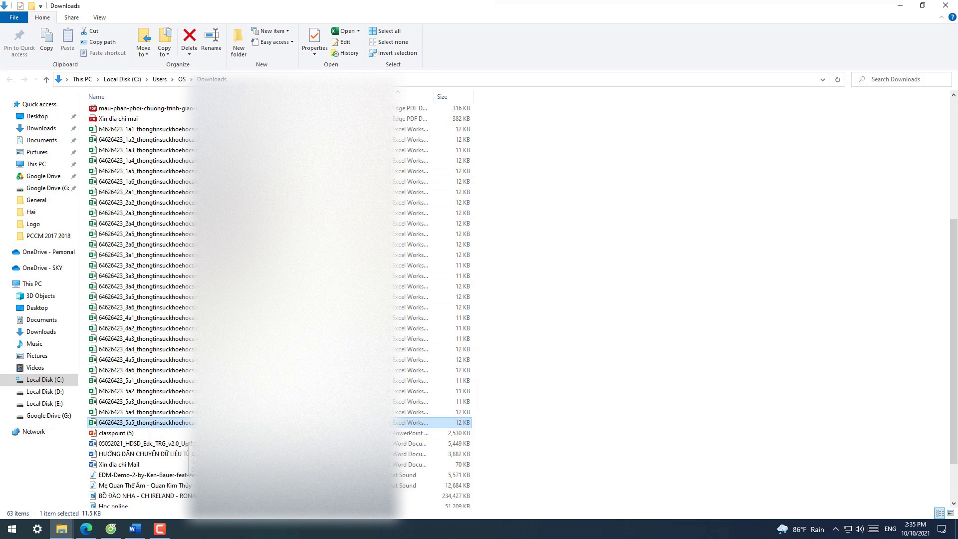
pyautogui.press('Up')
pyautogui.keyDown('shift'); pyautogui.click(187, 129); pyautogui.keyUp('shift')
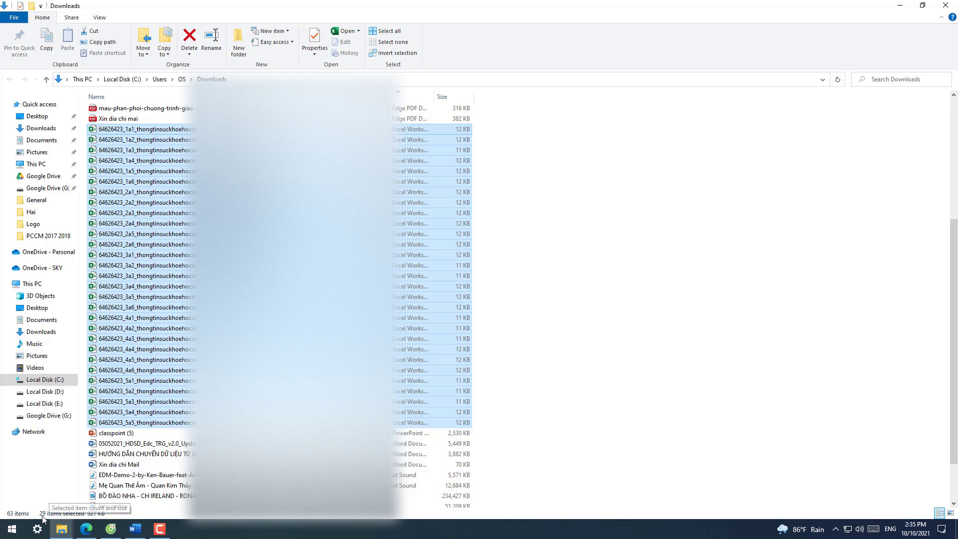
pyautogui.click(906, 7)
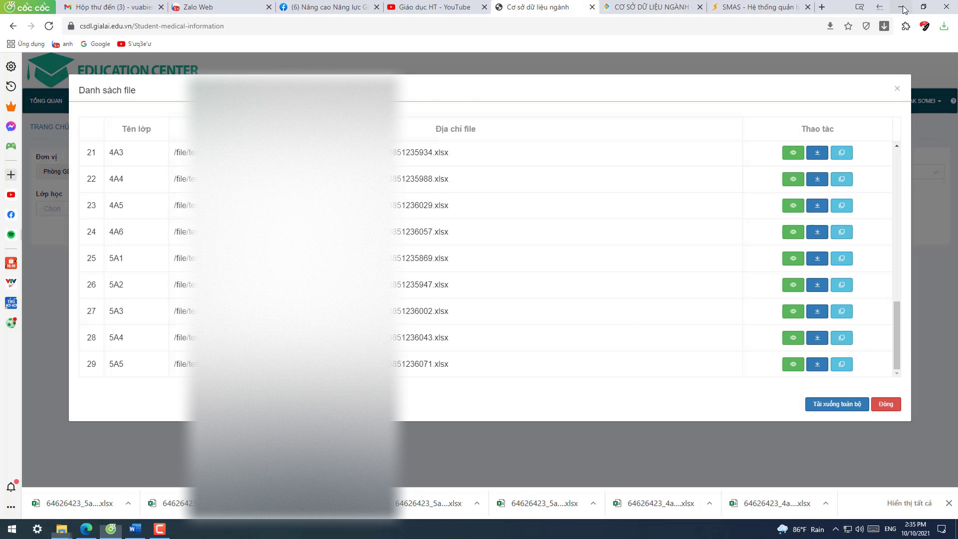
# Close the class file list and open the Hồ sơ lớp học page in the Ministry's MOET database
pyautogui.click(896, 88)
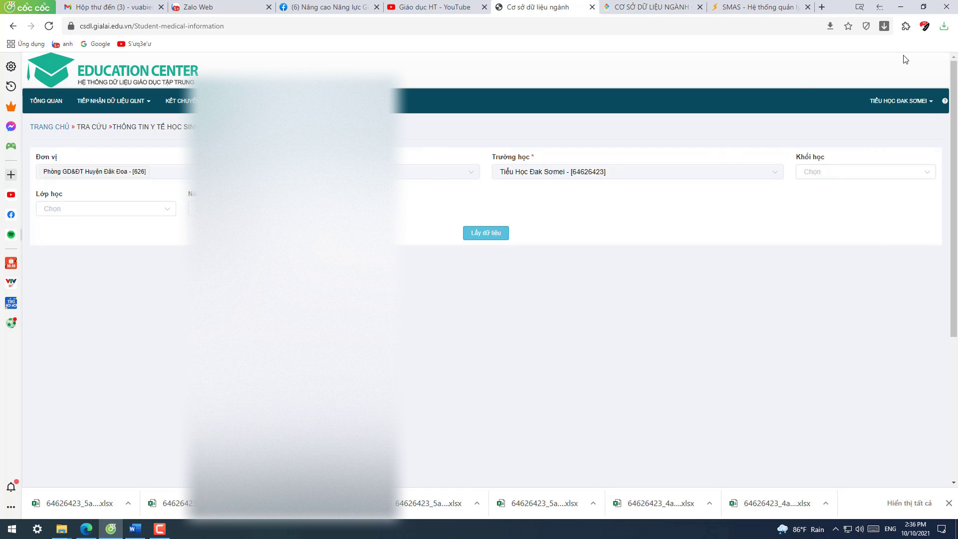
pyautogui.click(651, 10)
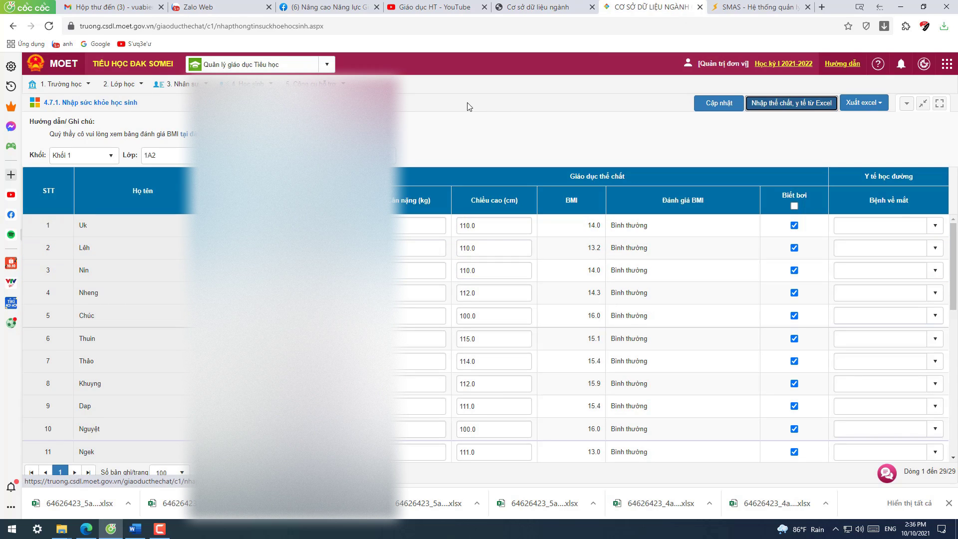
pyautogui.click(480, 113)
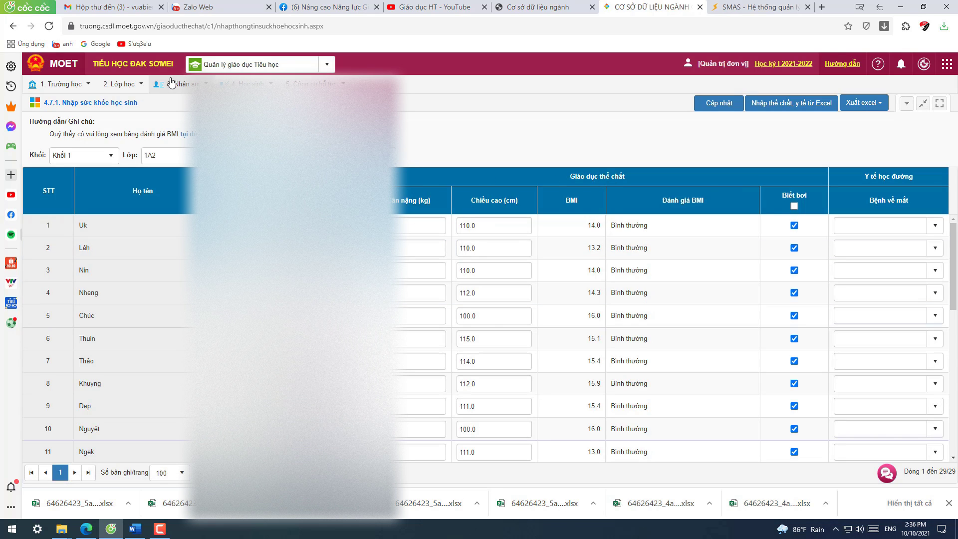
pyautogui.click(119, 84)
pyautogui.click(141, 106)
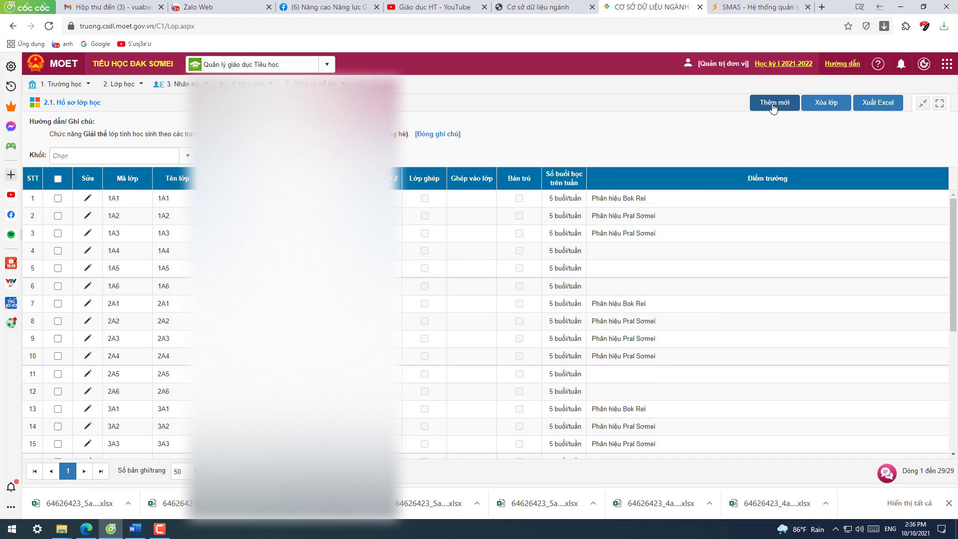
# Look through the whole class list from 1A1 to 5A5 on the Hồ sơ lớp học page
pyautogui.scroll(-5, 397, 265)
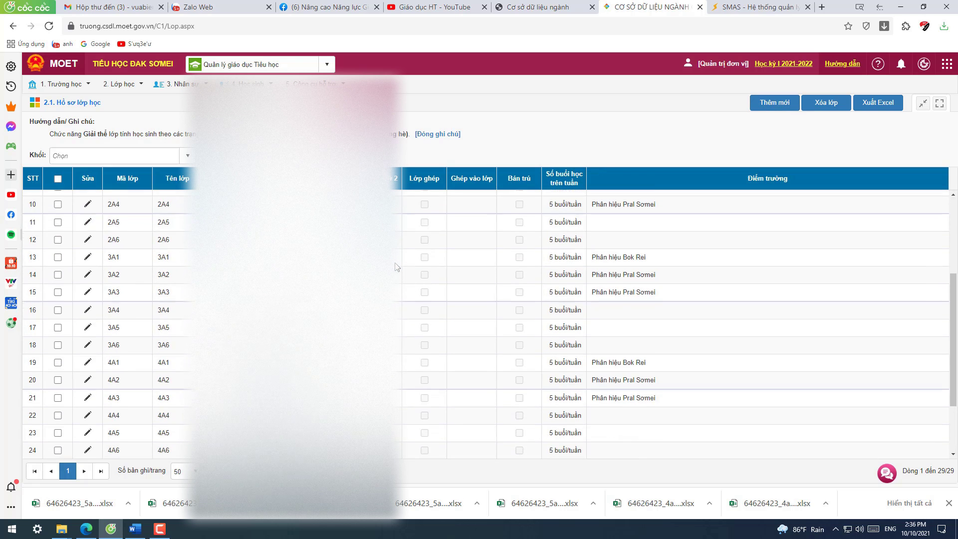
pyautogui.scroll(5, 397, 267)
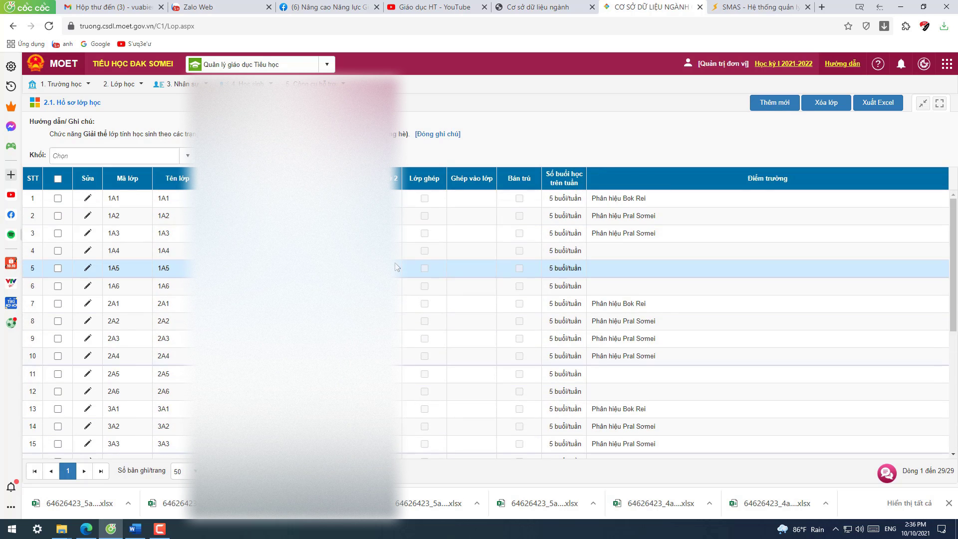
pyautogui.scroll(-5, 396, 267)
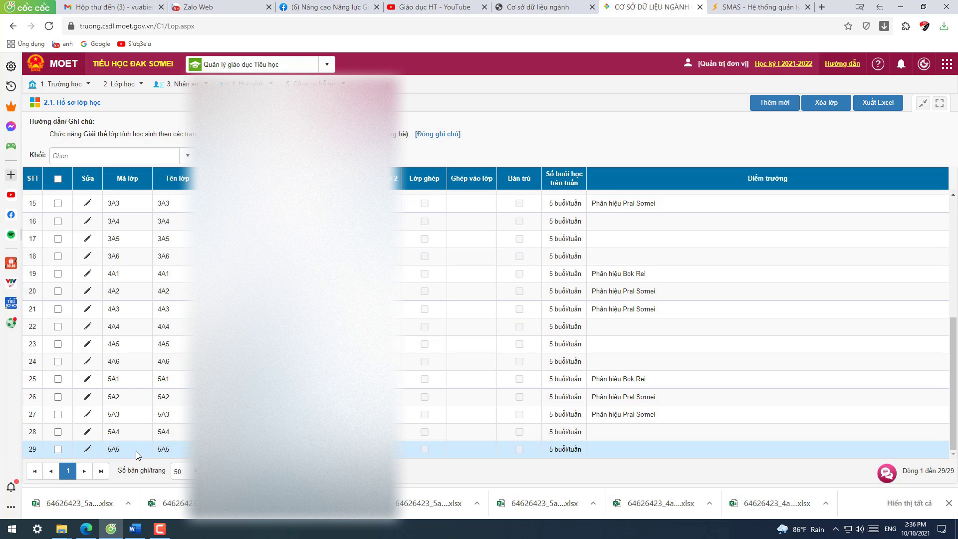
pyautogui.scroll(2, 299, 294)
pyautogui.scroll(2, 299, 295)
pyautogui.moveTo(127, 89)
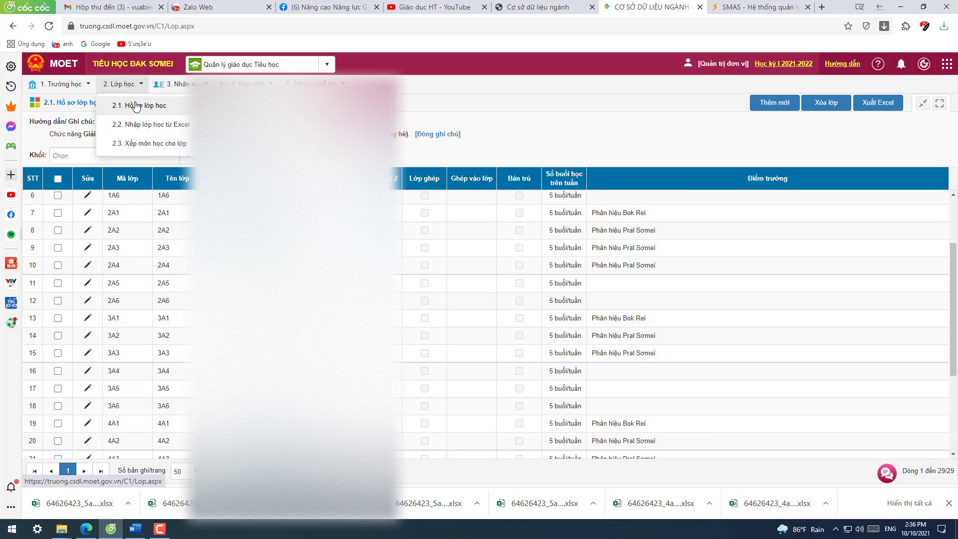
pyautogui.scroll(-4, 121, 353)
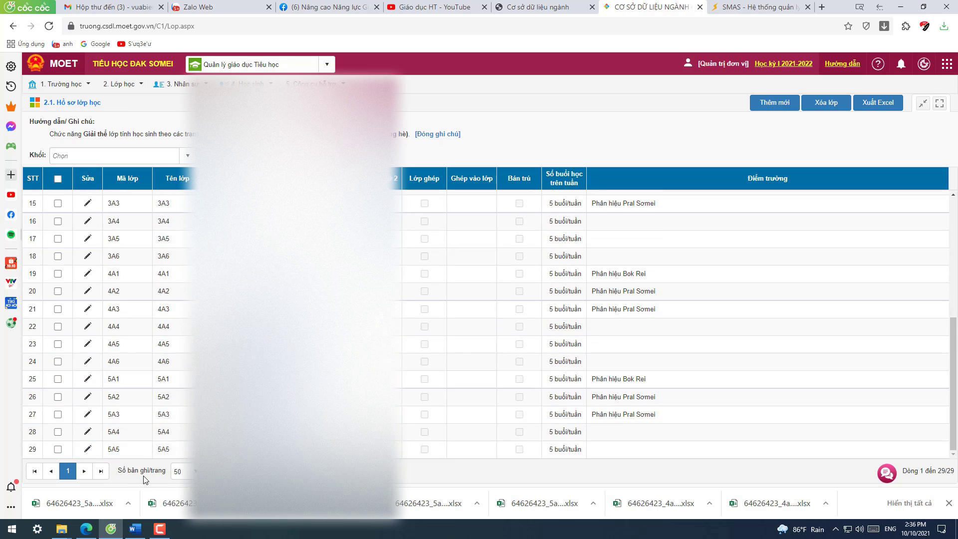
pyautogui.scroll(6, 188, 399)
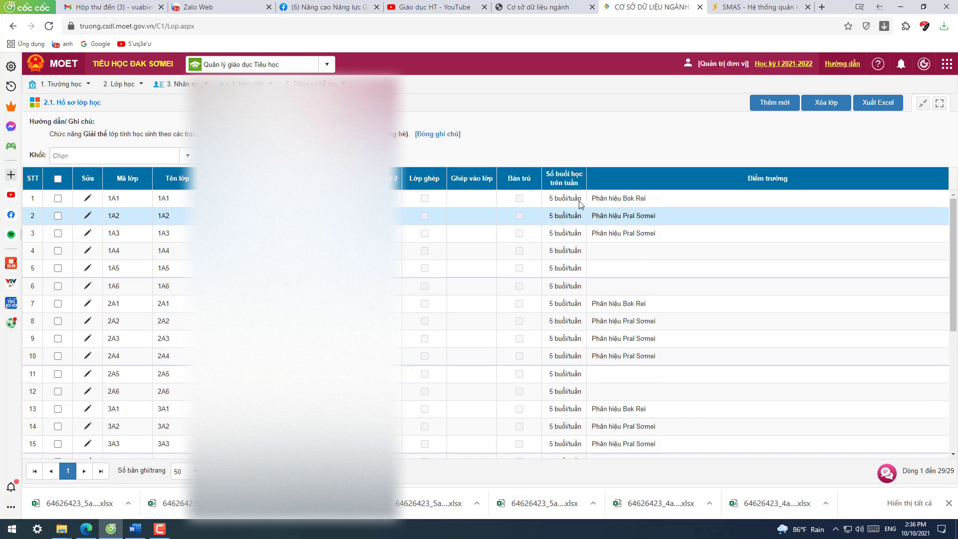
# Open the staff records page Nhập hồ sơ nhân sự and look through the full staff list
pyautogui.moveTo(180, 89)
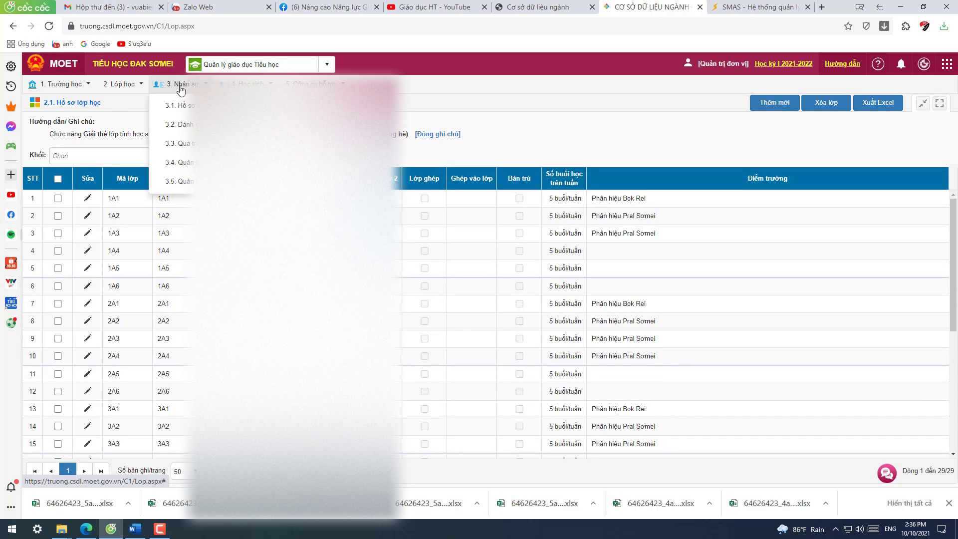
pyautogui.moveTo(180, 106)
pyautogui.click(393, 115)
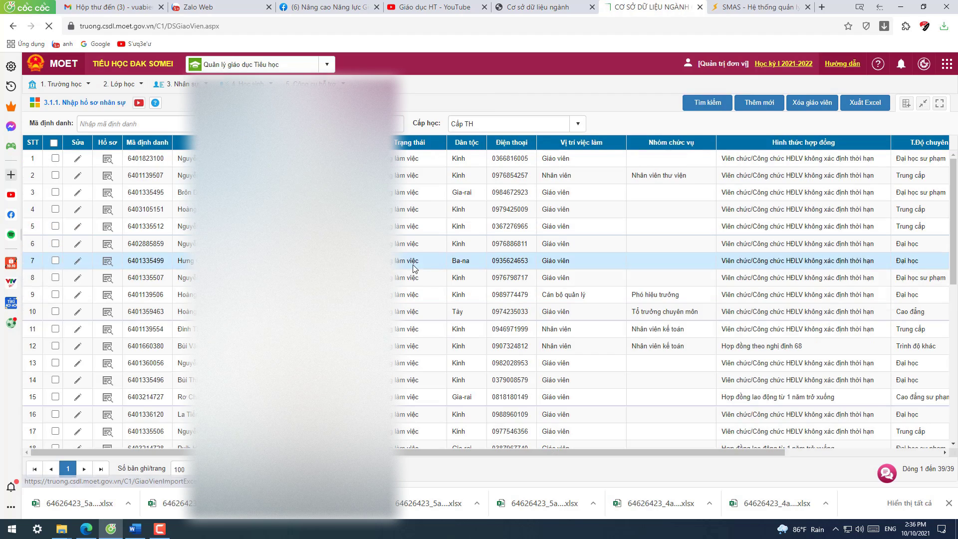
pyautogui.scroll(-7, 182, 233)
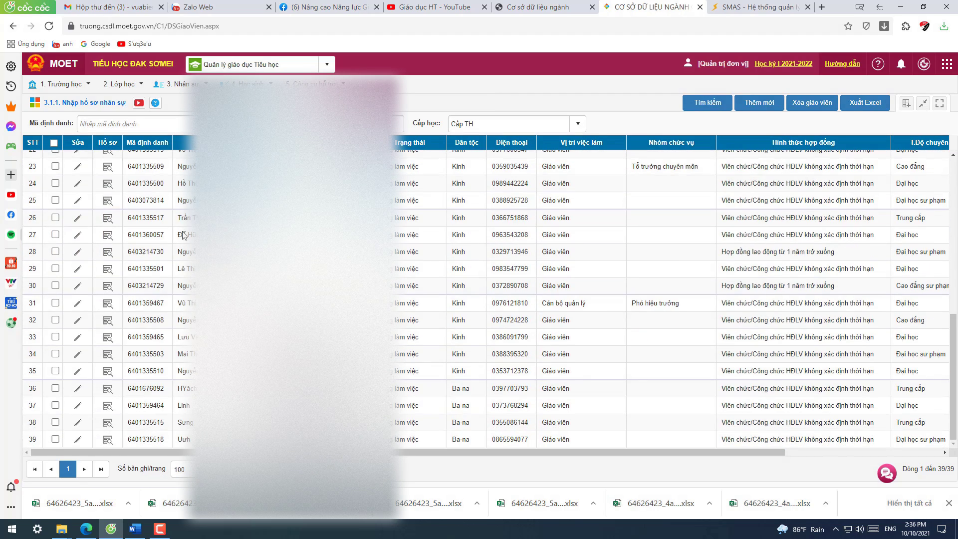
pyautogui.scroll(6, 100, 359)
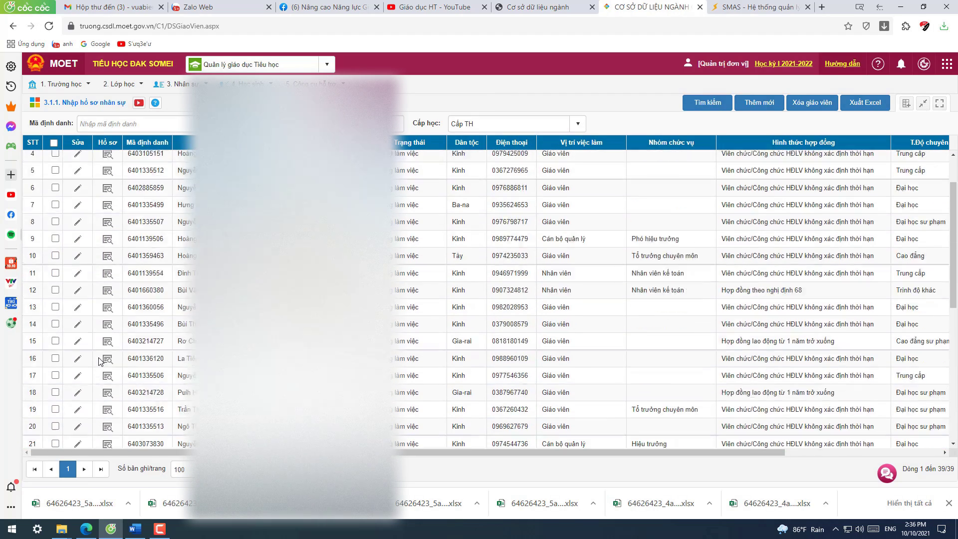
pyautogui.scroll(1, 100, 360)
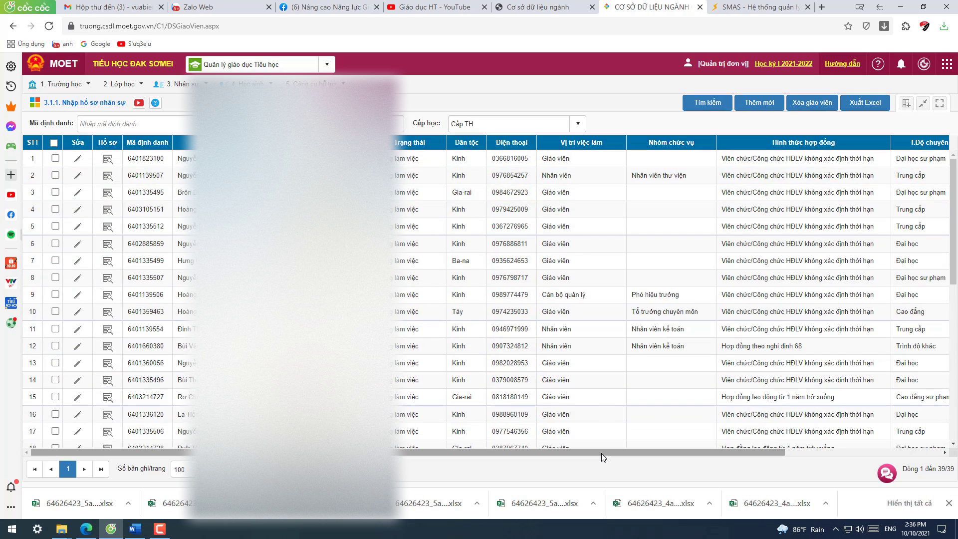
pyautogui.moveTo(600, 453); pyautogui.dragTo(417, 448)
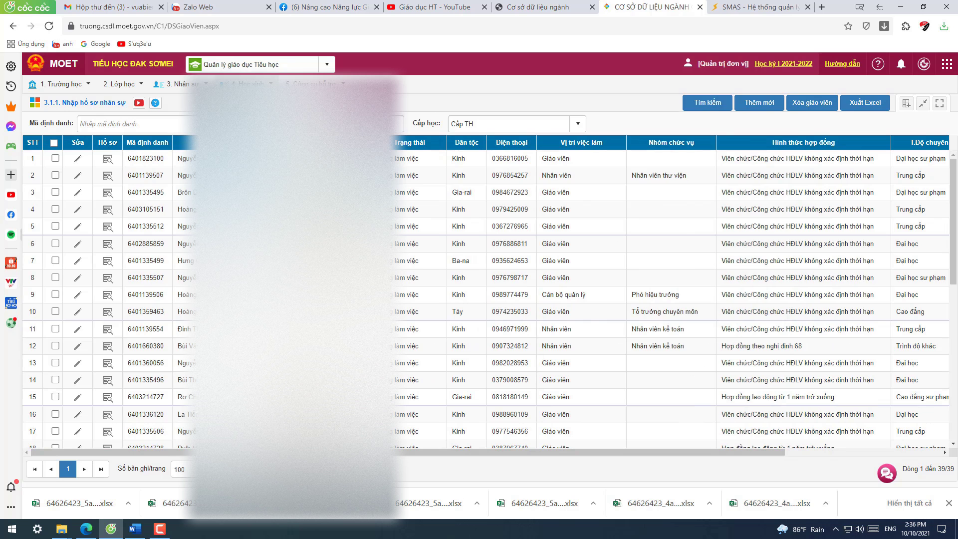
# Open the student records page Nhập hồ sơ học sinh and look through the Khối 1 student list
pyautogui.click(449, 111)
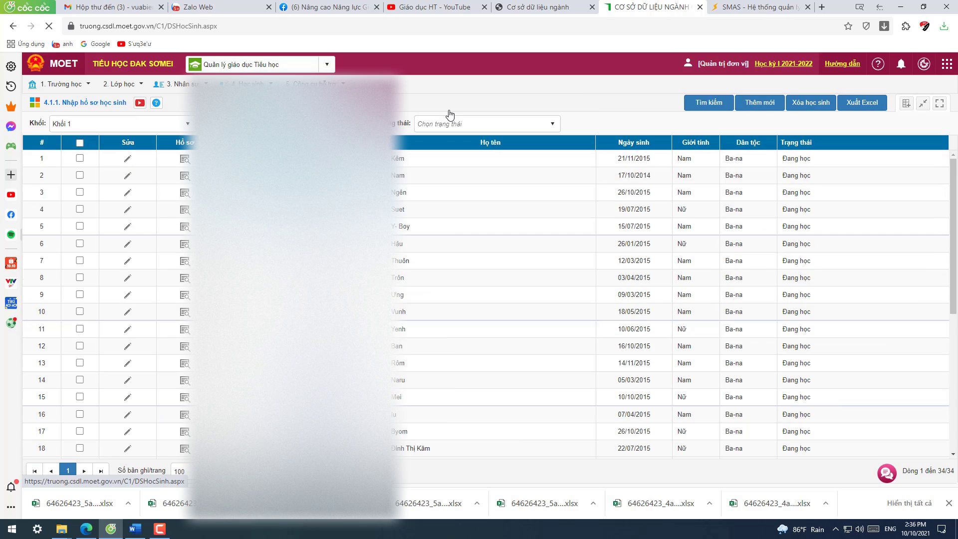
pyautogui.scroll(-4, 487, 299)
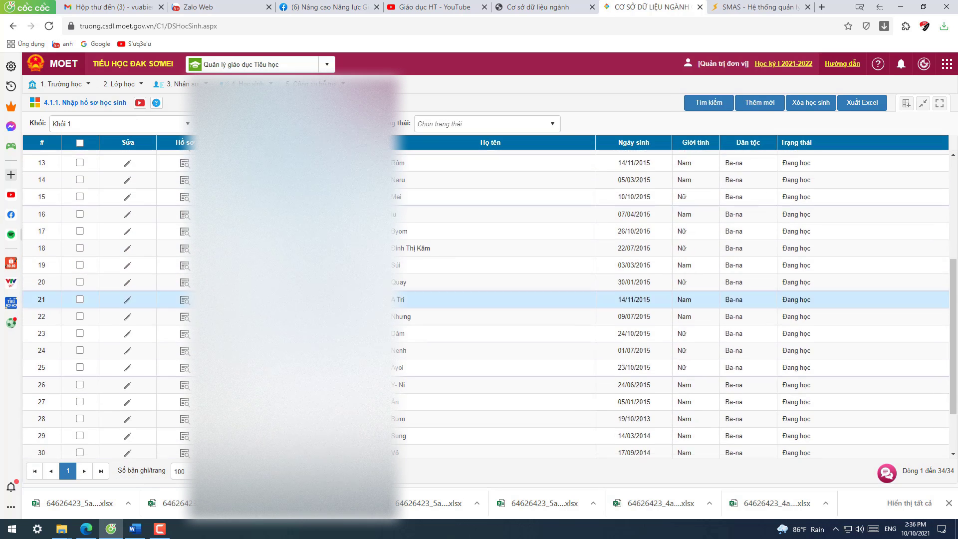
pyautogui.scroll(3, 164, 339)
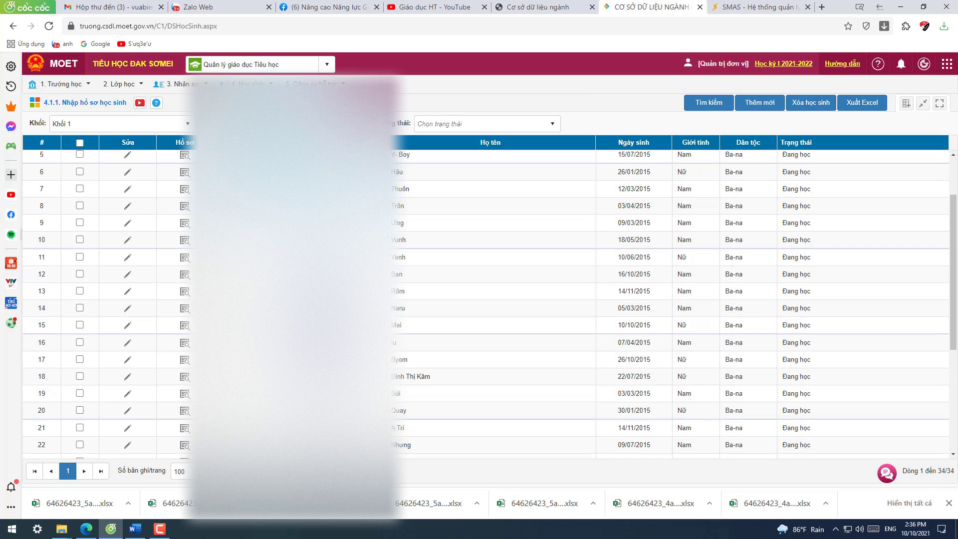
pyautogui.scroll(-4, 449, 294)
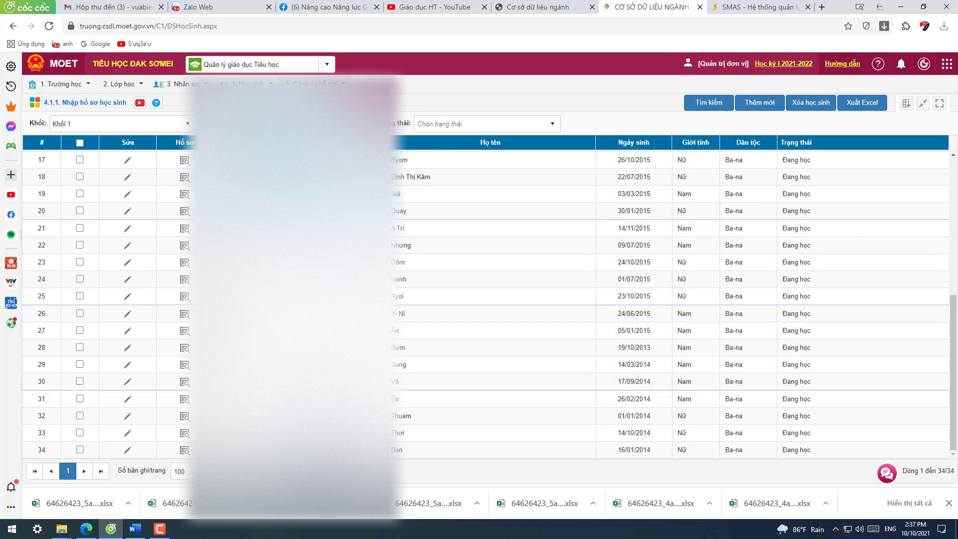
# Open the Nhập sức khỏe học sinh page and display the health records of class 1A3 in Khối 1
pyautogui.moveTo(247, 83)
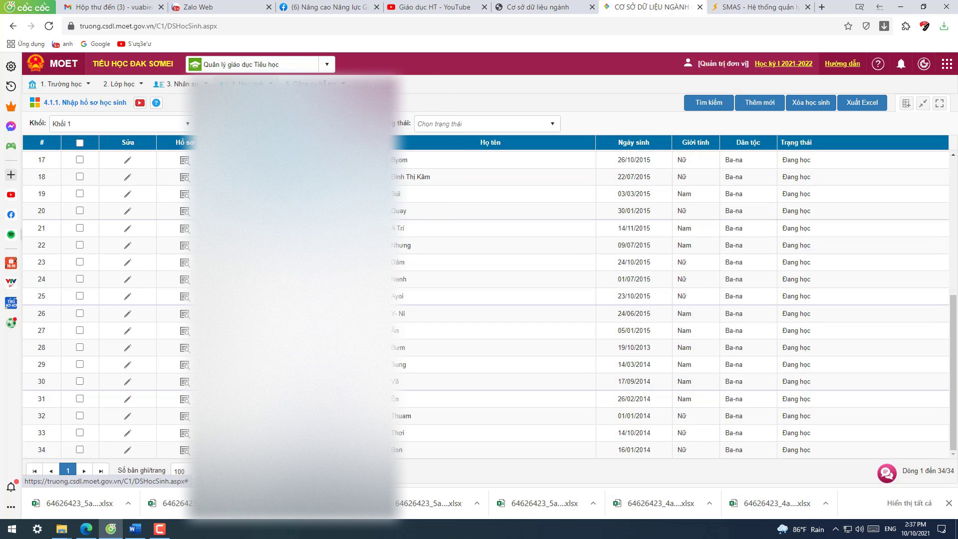
pyautogui.moveTo(349, 222)
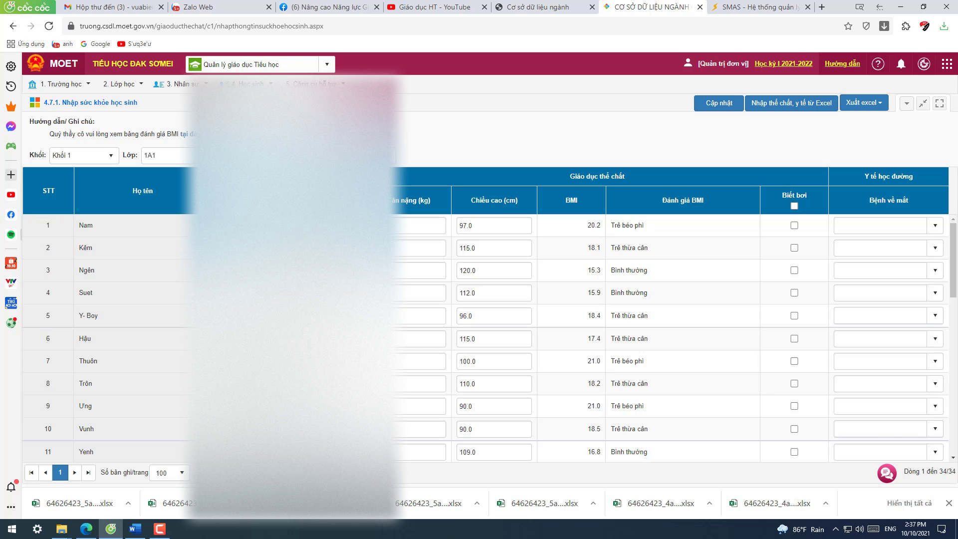
pyautogui.click(170, 155)
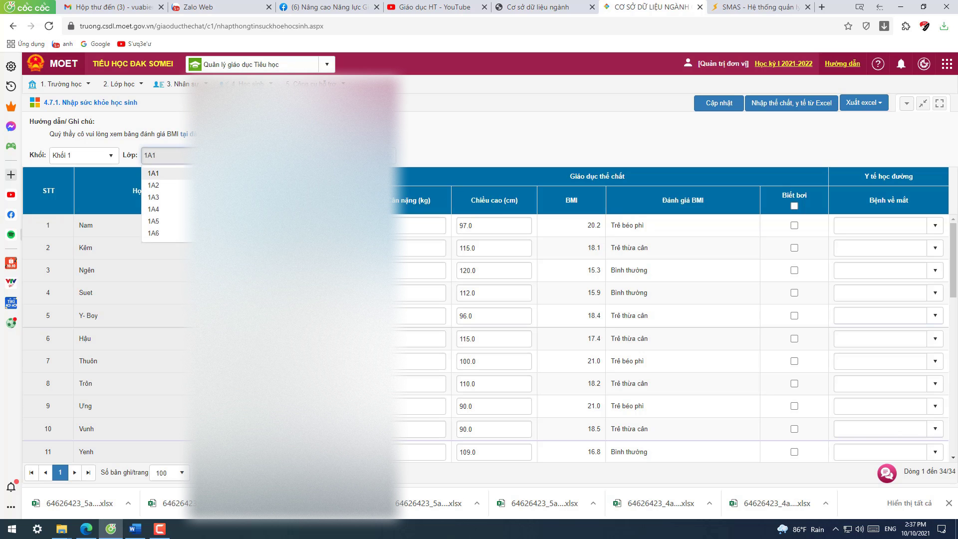
pyautogui.click(178, 201)
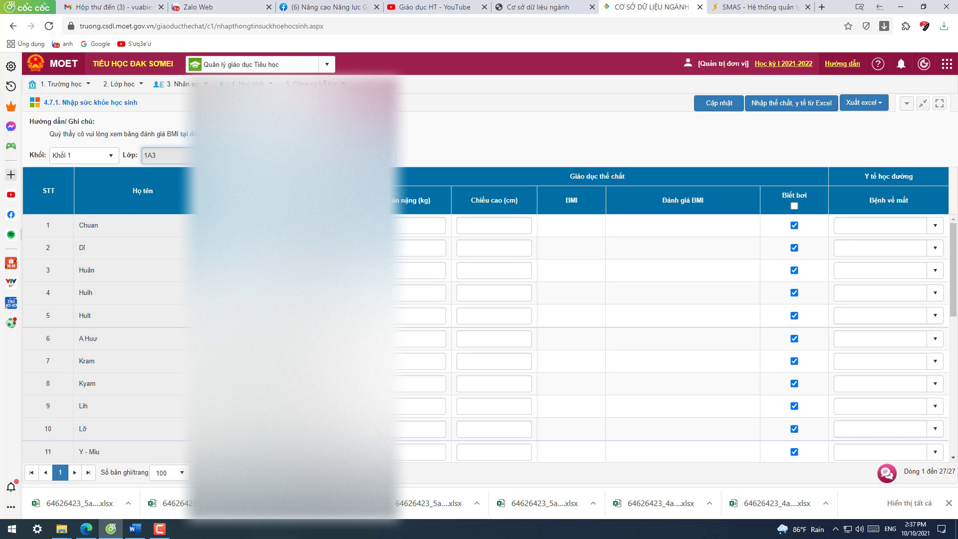
pyautogui.click(169, 155)
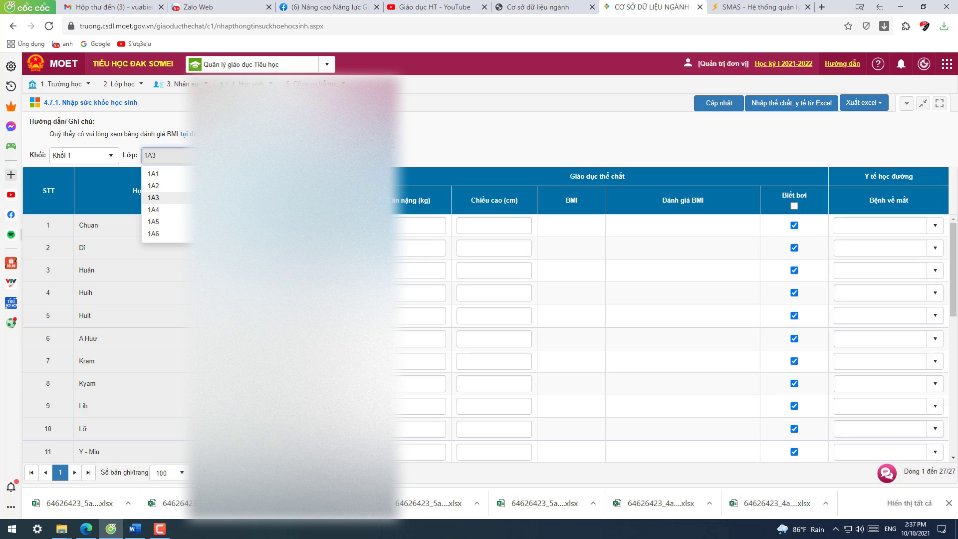
pyautogui.click(465, 119)
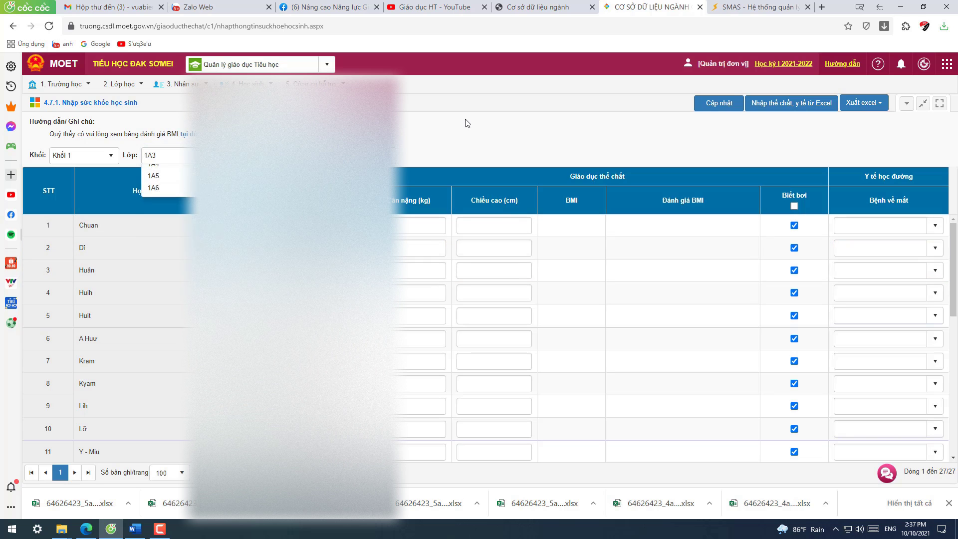
pyautogui.click(801, 108)
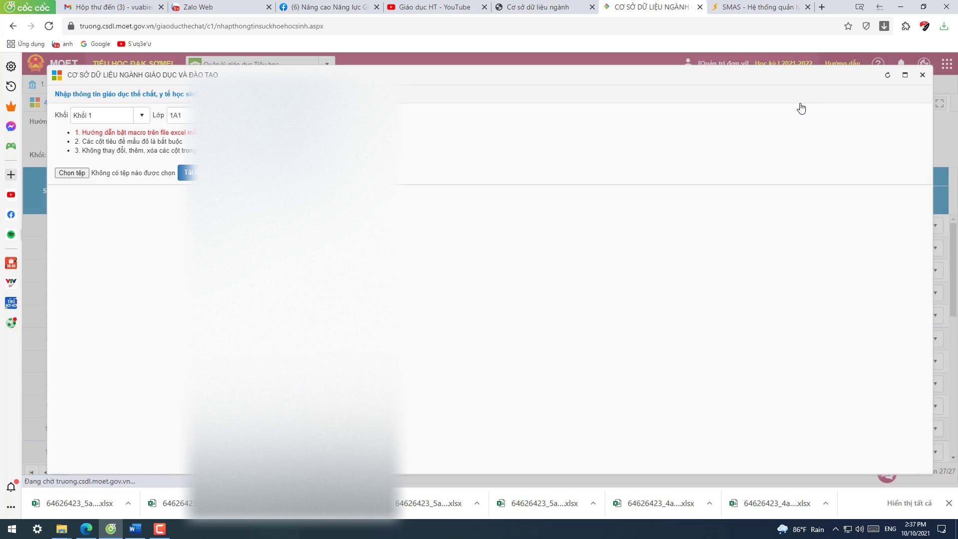
pyautogui.click(180, 115)
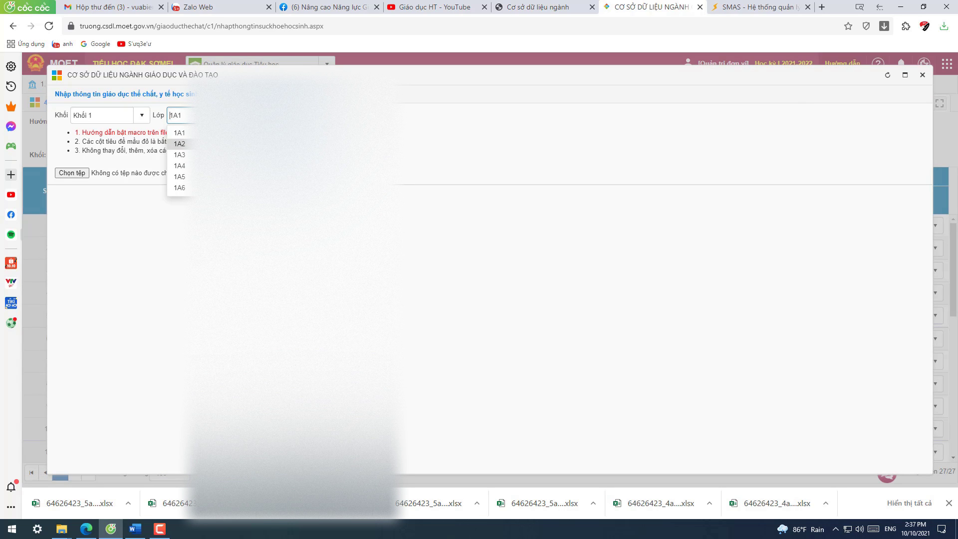
pyautogui.click(179, 143)
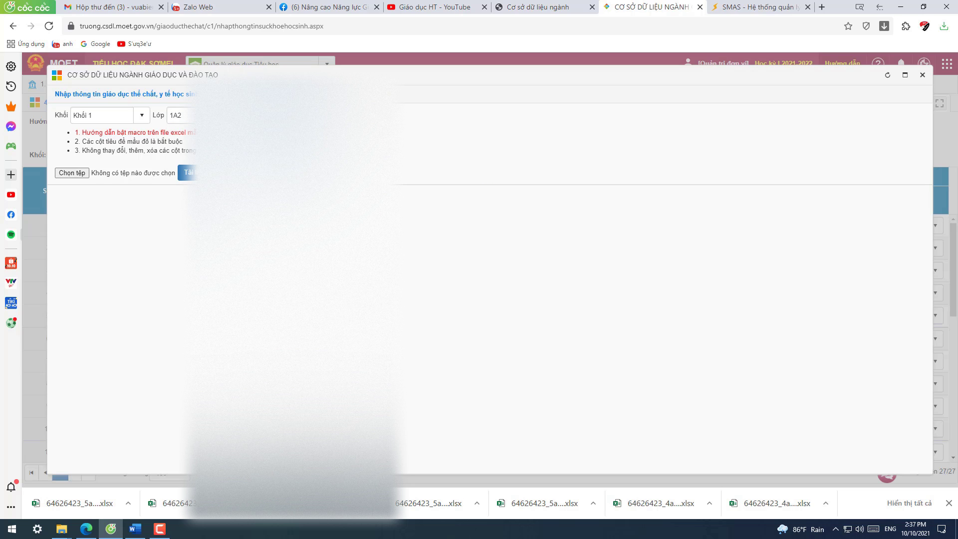
pyautogui.click(922, 75)
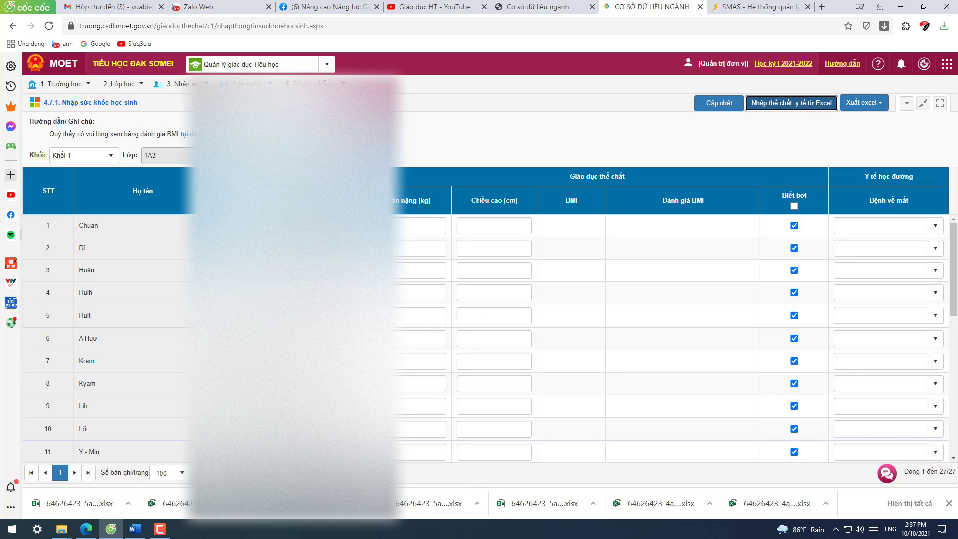
# Display class 1A2 and look through its students' height, BMI and swimming entries
pyautogui.click(170, 155)
pyautogui.click(178, 183)
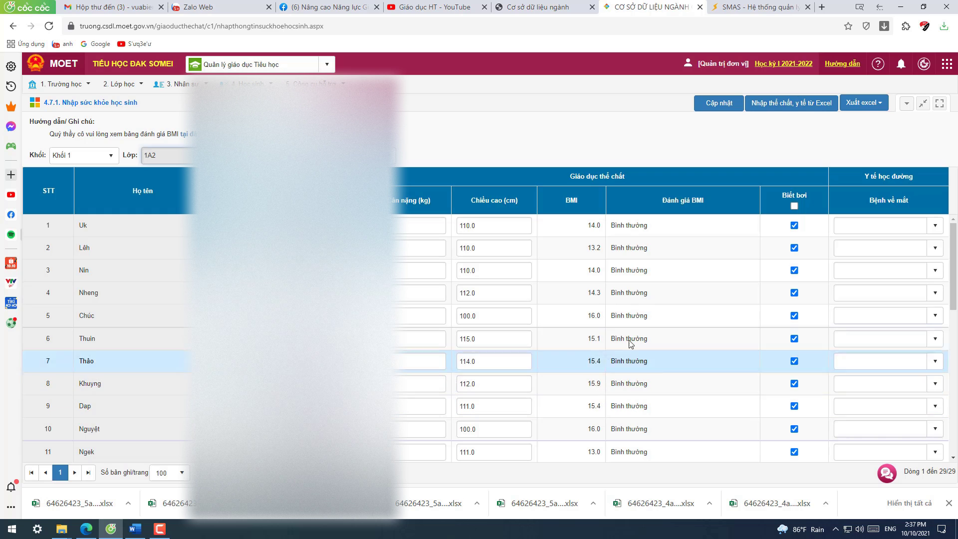
pyautogui.scroll(-4, 556, 344)
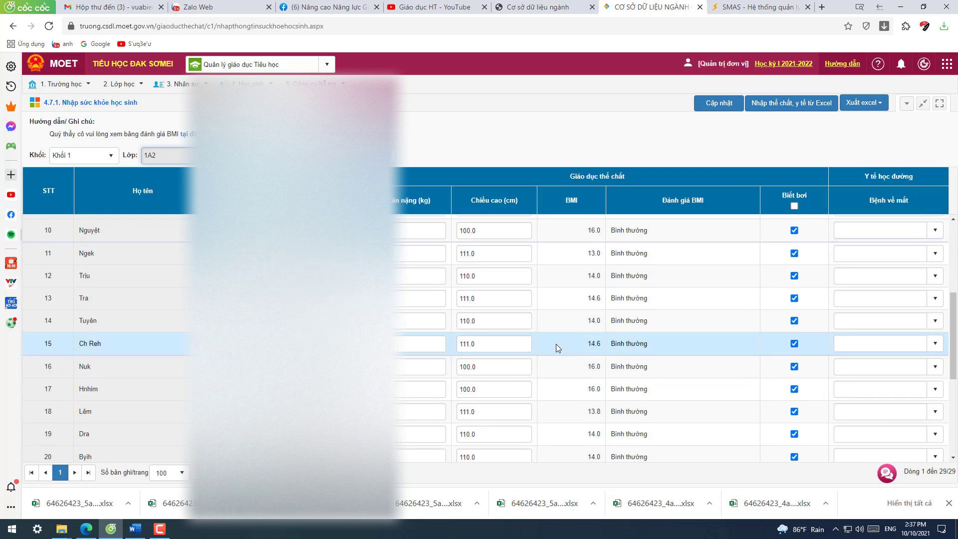
pyautogui.scroll(4, 555, 343)
pyautogui.scroll(-8, 517, 316)
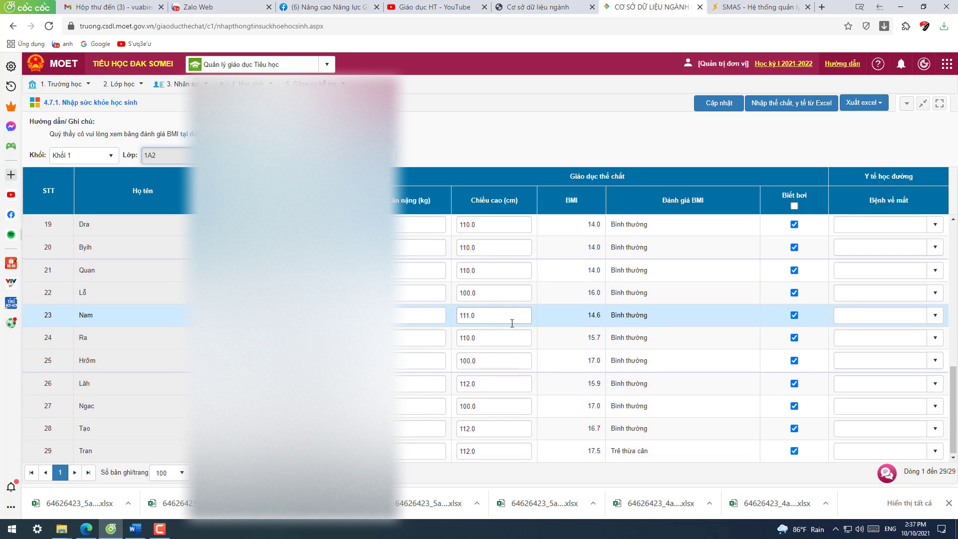
pyautogui.scroll(5, 510, 327)
# Start the Excel import of physical and health data for Khối 1, class 1A3, and attach the downloaded 1A3 health file
pyautogui.click(804, 103)
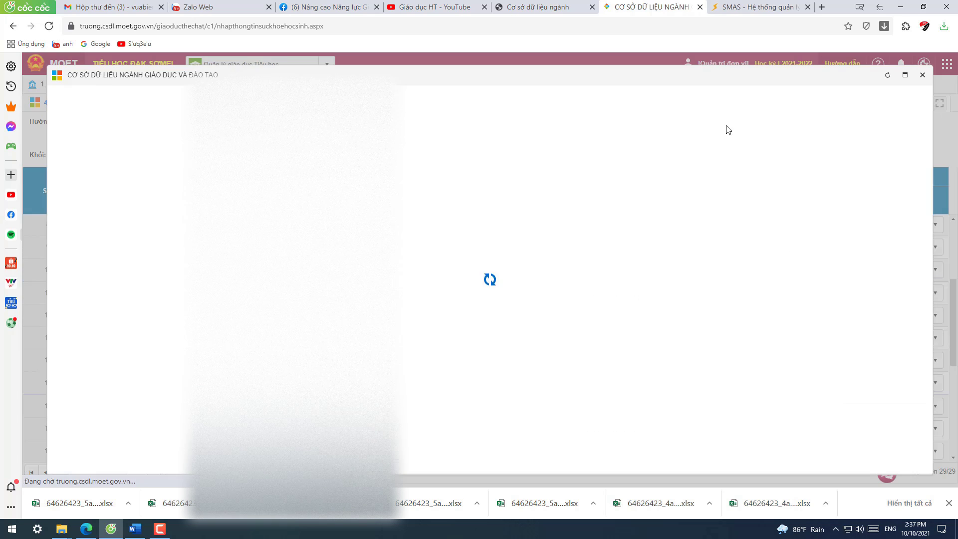
pyautogui.click(179, 115)
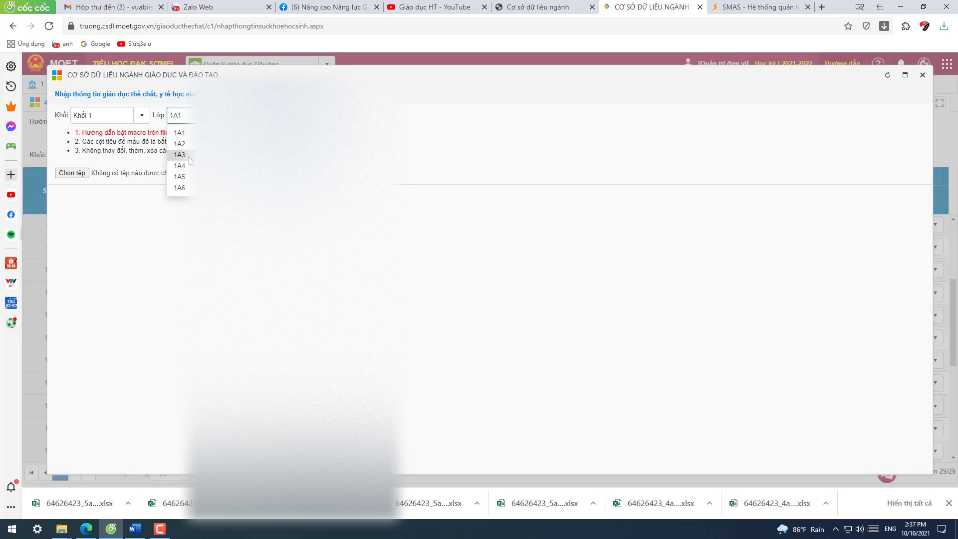
pyautogui.click(182, 151)
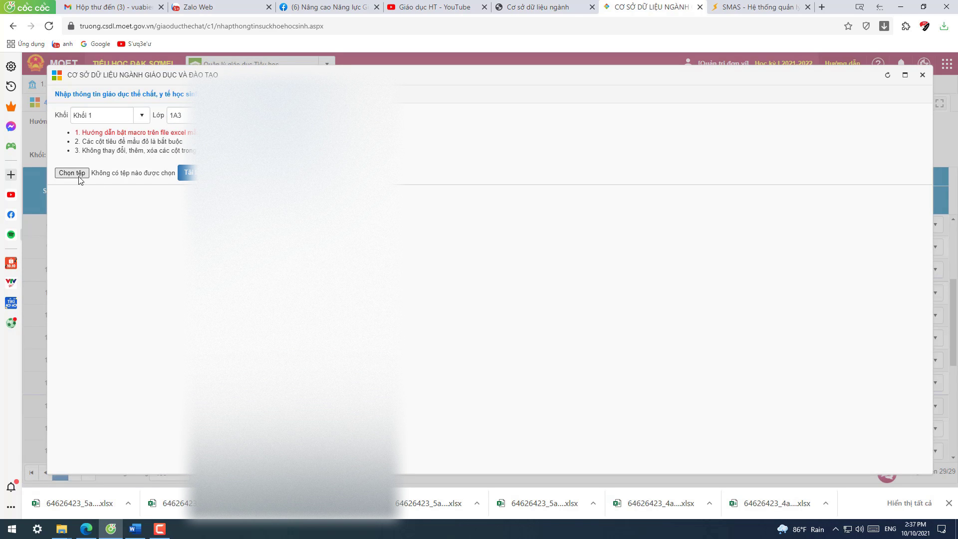
pyautogui.click(72, 174)
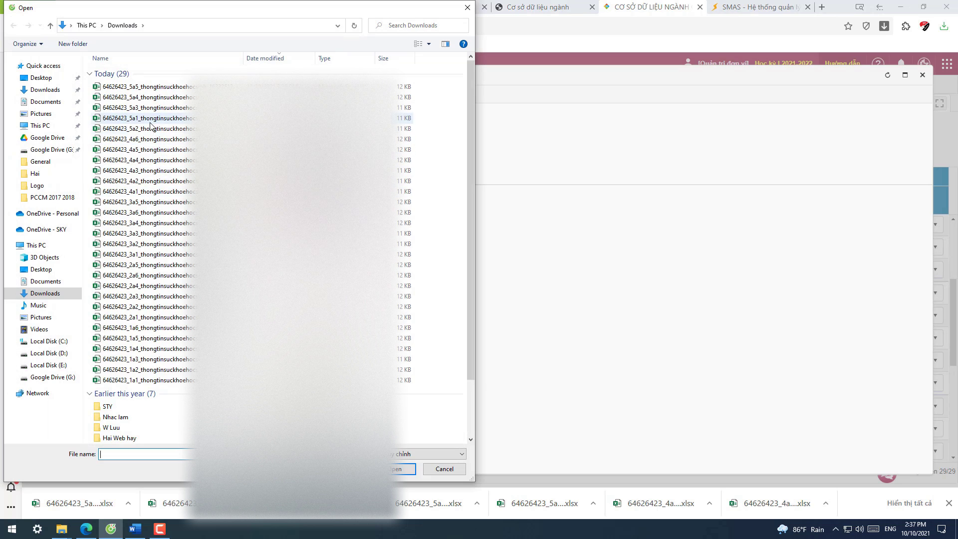
pyautogui.click(157, 360)
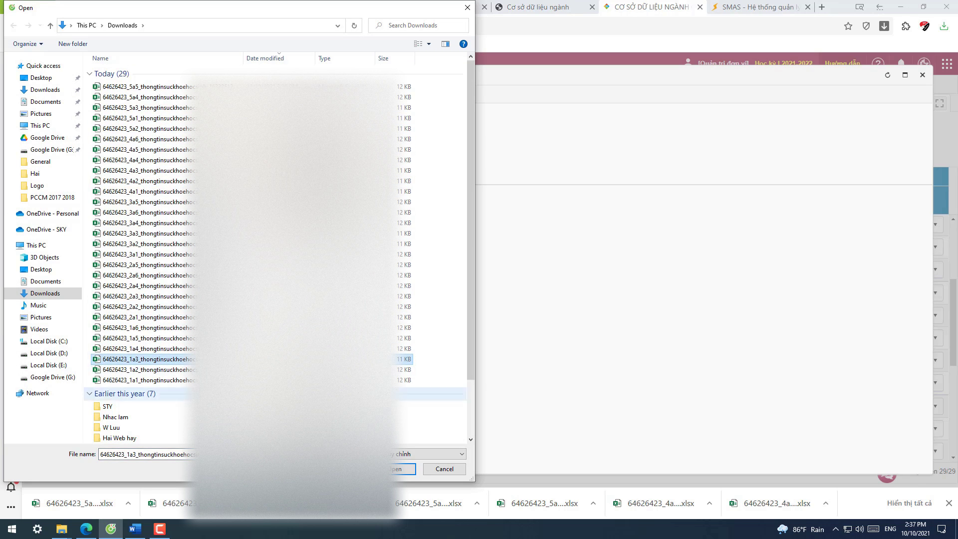
pyautogui.click(403, 468)
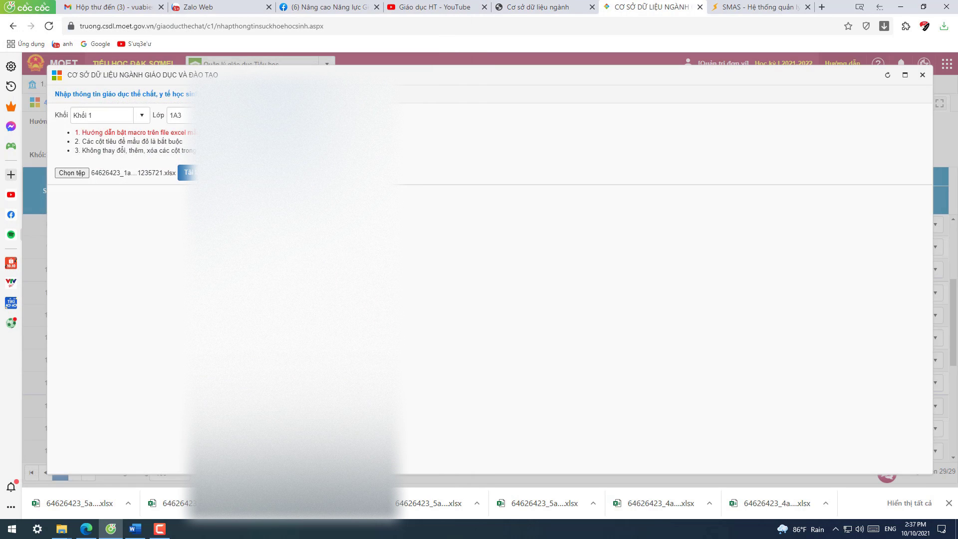
# Upload the attached 1A3 health file, check its student rows and update the class data with it
pyautogui.click(192, 174)
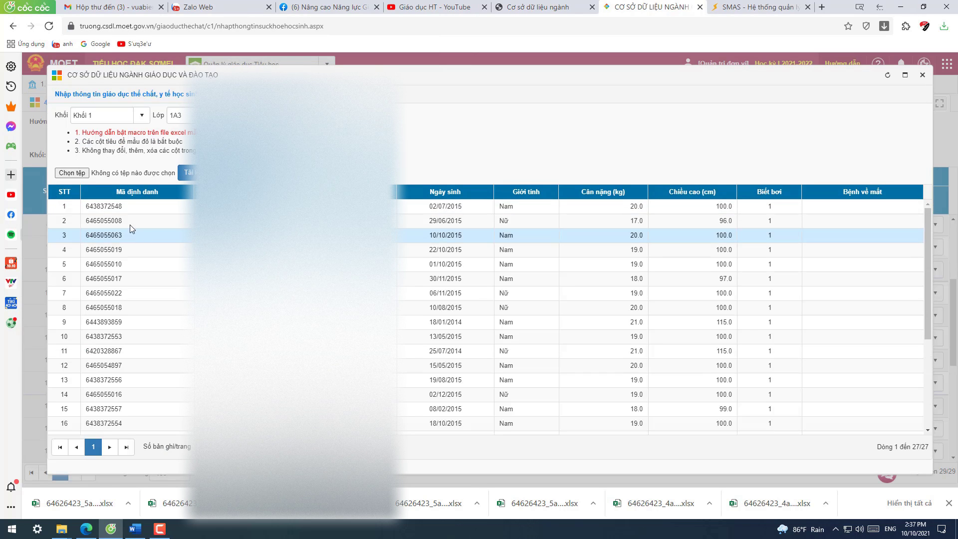
pyautogui.scroll(-3, 763, 372)
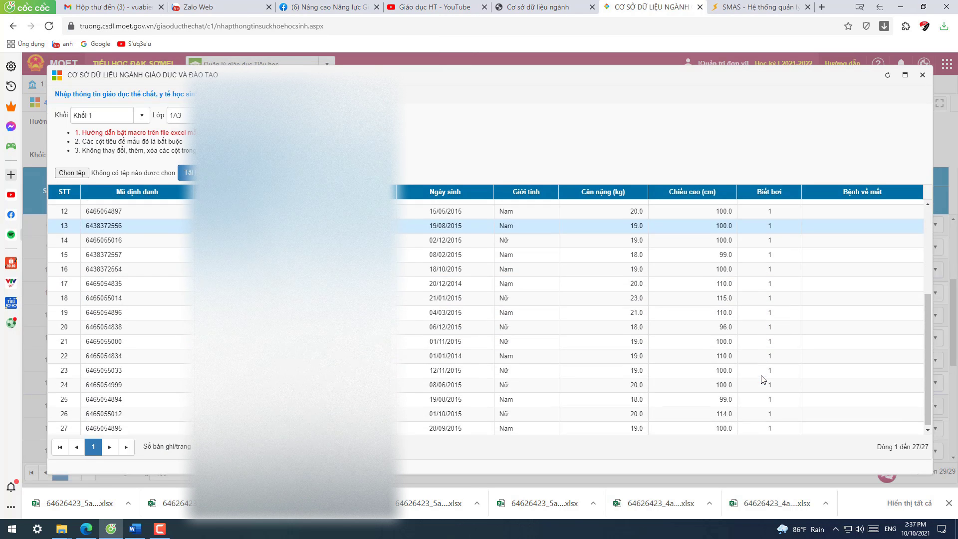
pyautogui.scroll(3, 768, 322)
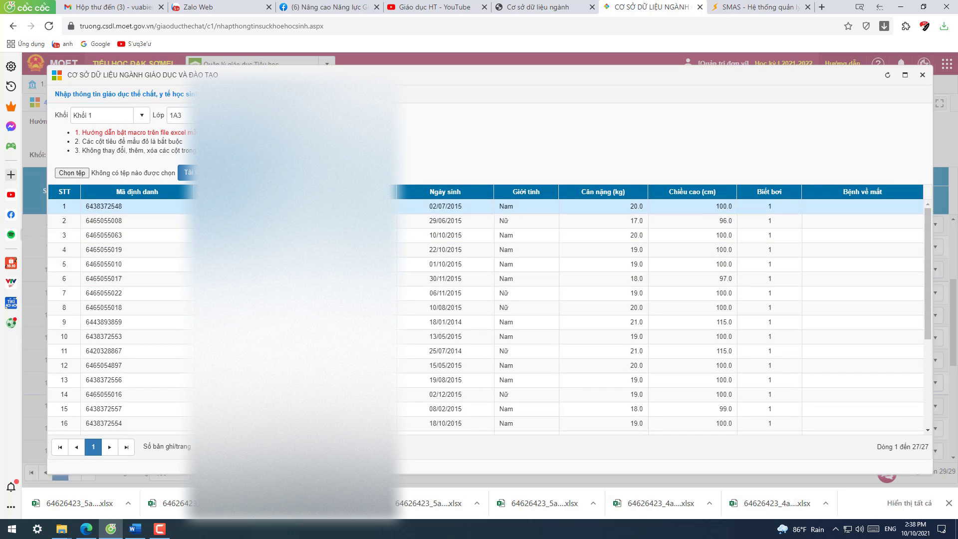
pyautogui.click(234, 172)
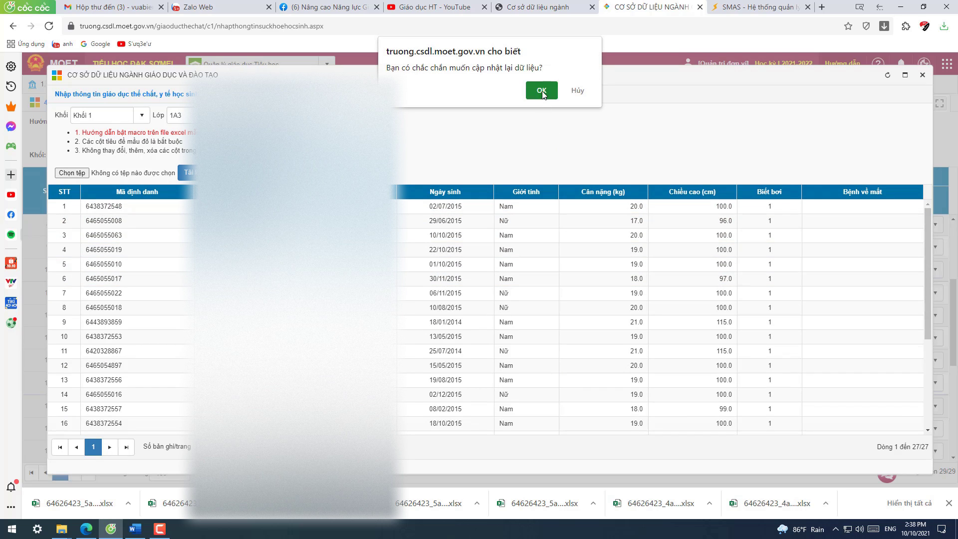
pyautogui.click(541, 92)
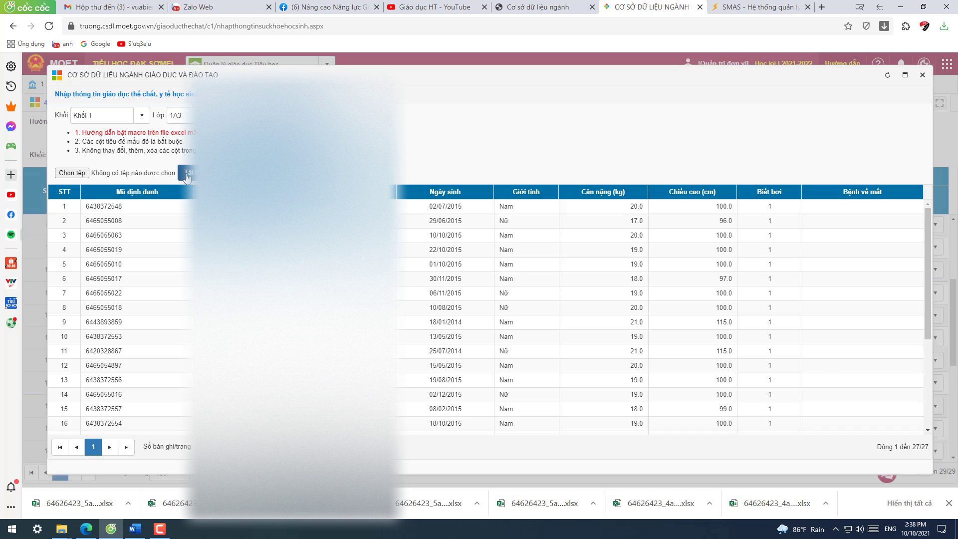
# Import the downloaded 1A4 health file into class 1A4 of Khối 1 and confirm the data update
pyautogui.click(184, 116)
pyautogui.click(179, 161)
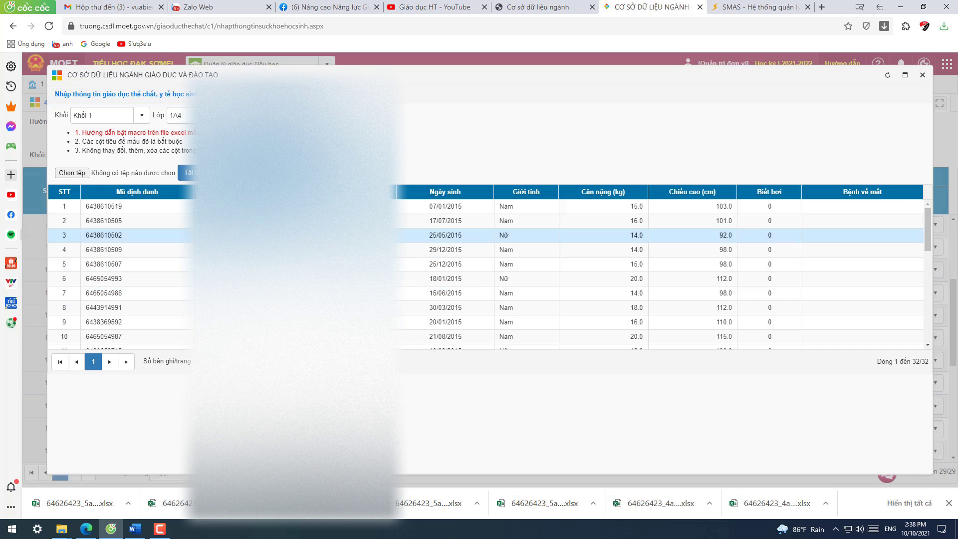
pyautogui.scroll(-3, 294, 214)
pyautogui.scroll(3, 294, 214)
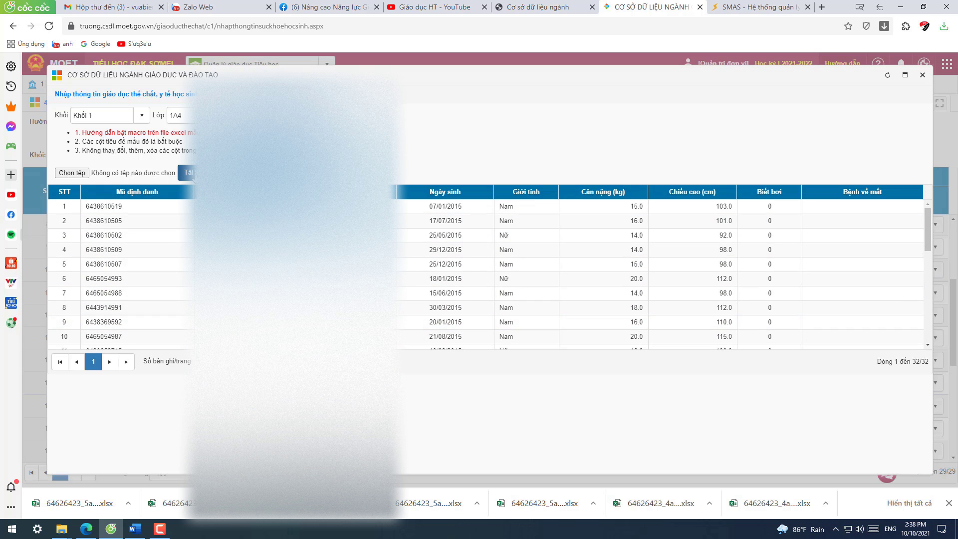
pyautogui.click(71, 173)
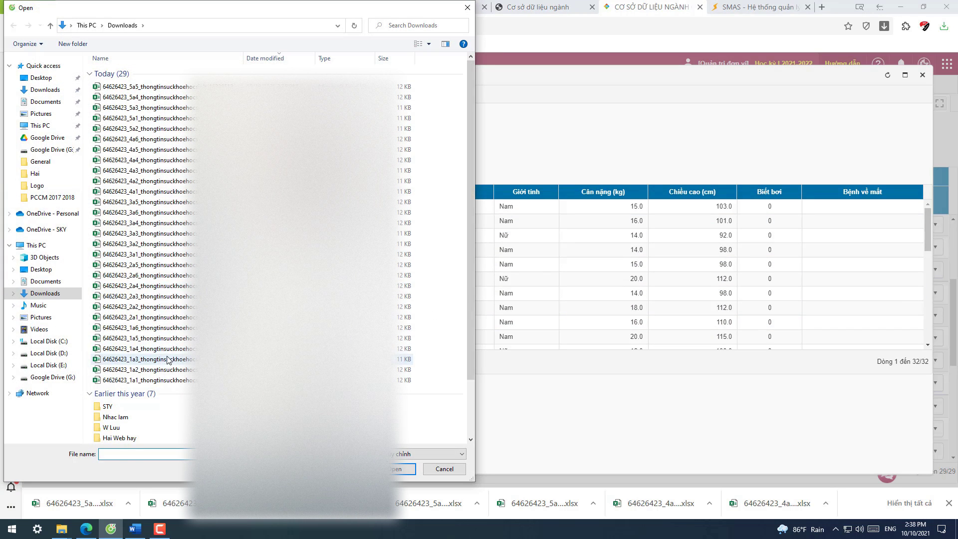
pyautogui.click(164, 349)
pyautogui.click(399, 468)
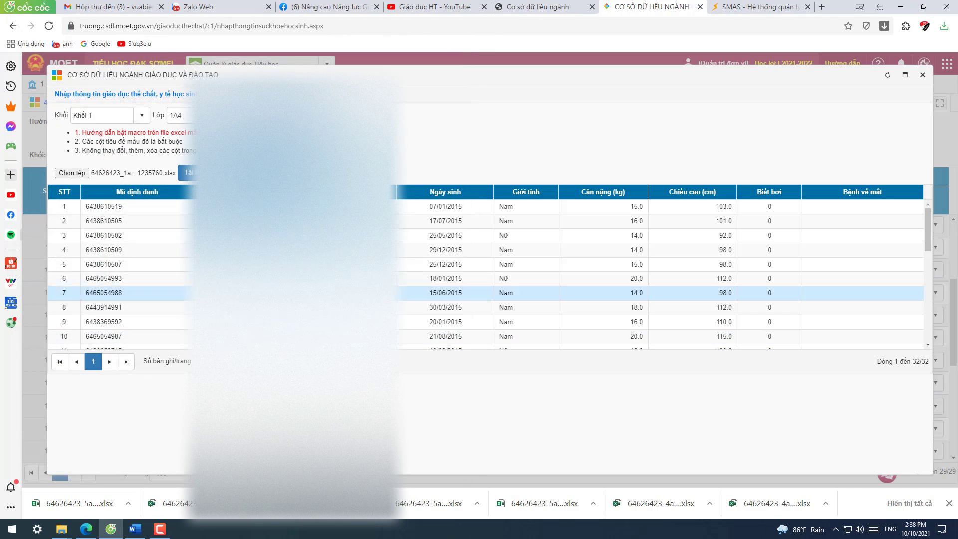
pyautogui.click(188, 173)
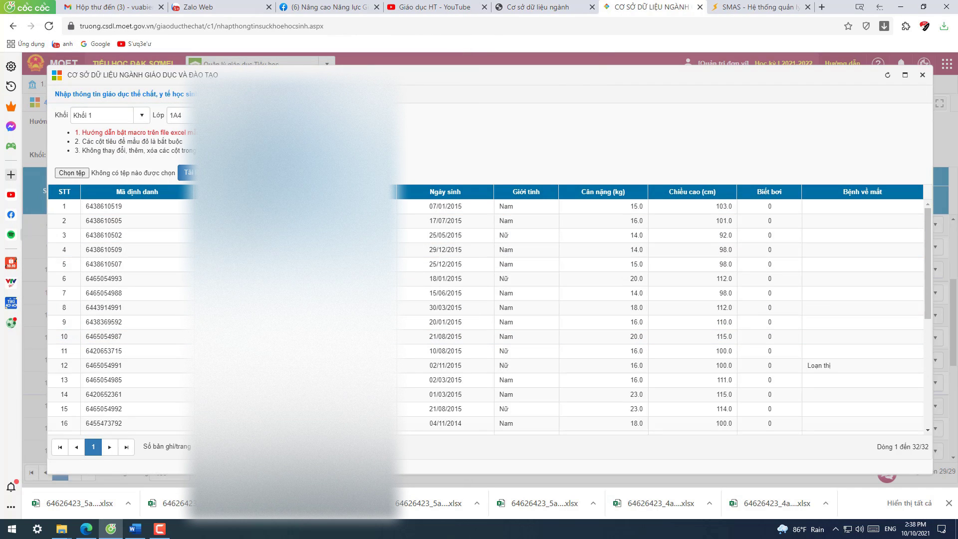
pyautogui.click(542, 91)
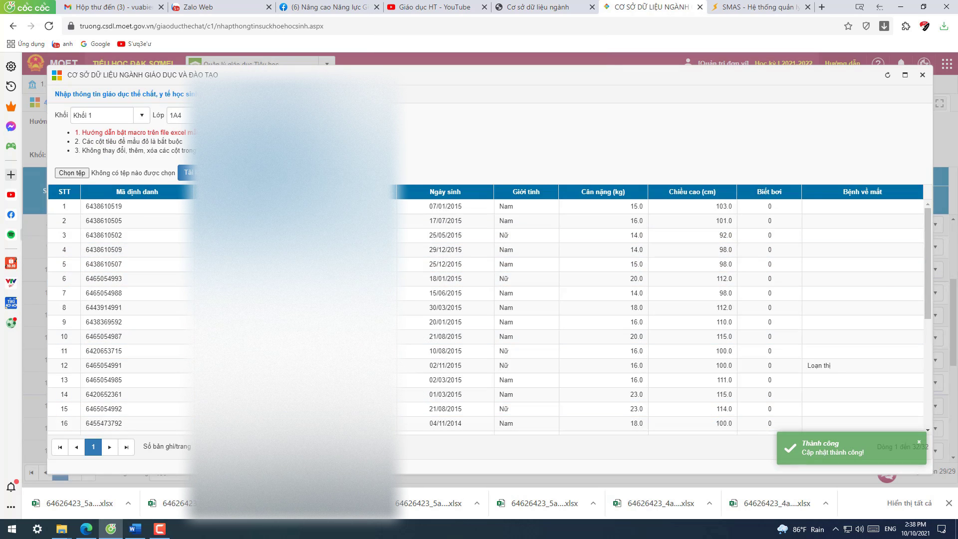
# Close the import window and display the health records of class 1A3 in Khối 1
pyautogui.click(922, 75)
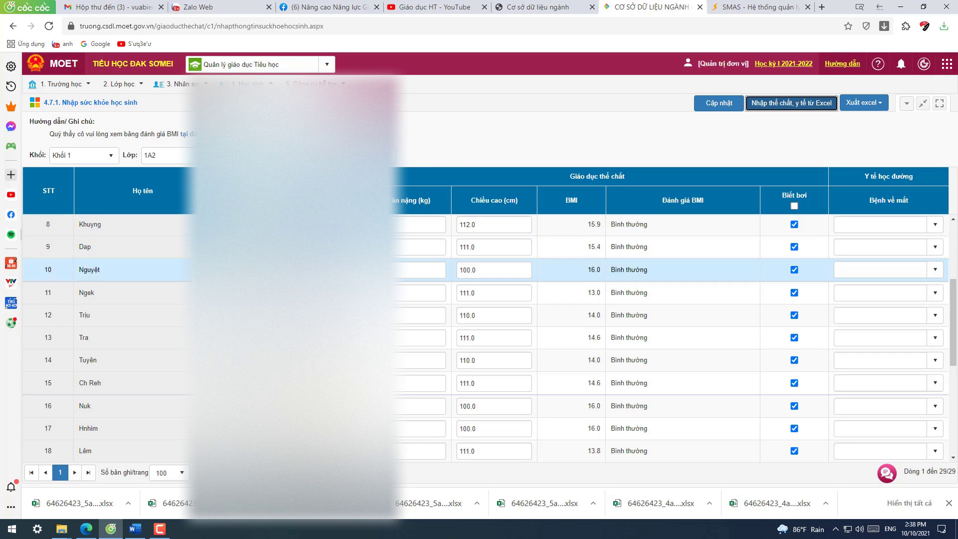
pyautogui.scroll(-3, 489, 332)
pyautogui.scroll(3, 489, 332)
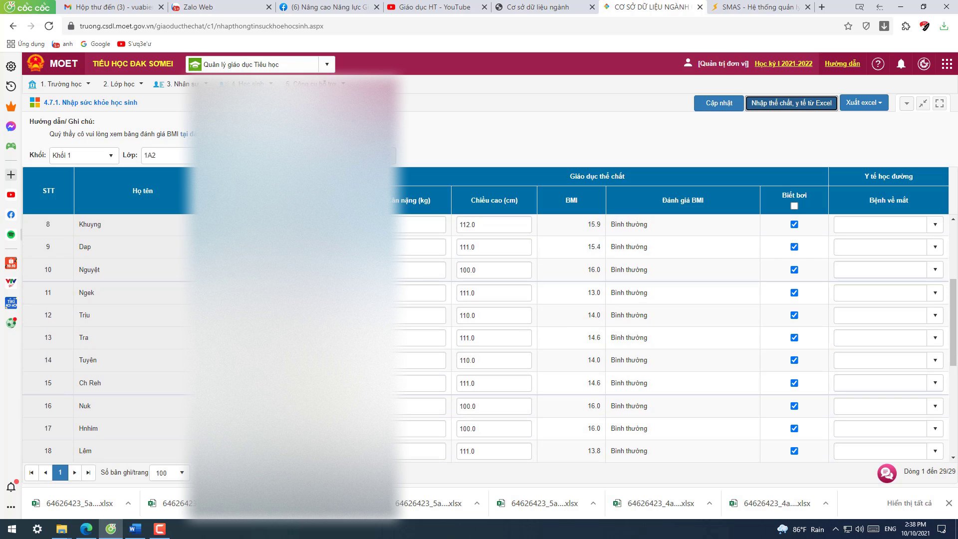
pyautogui.click(167, 155)
pyautogui.click(170, 198)
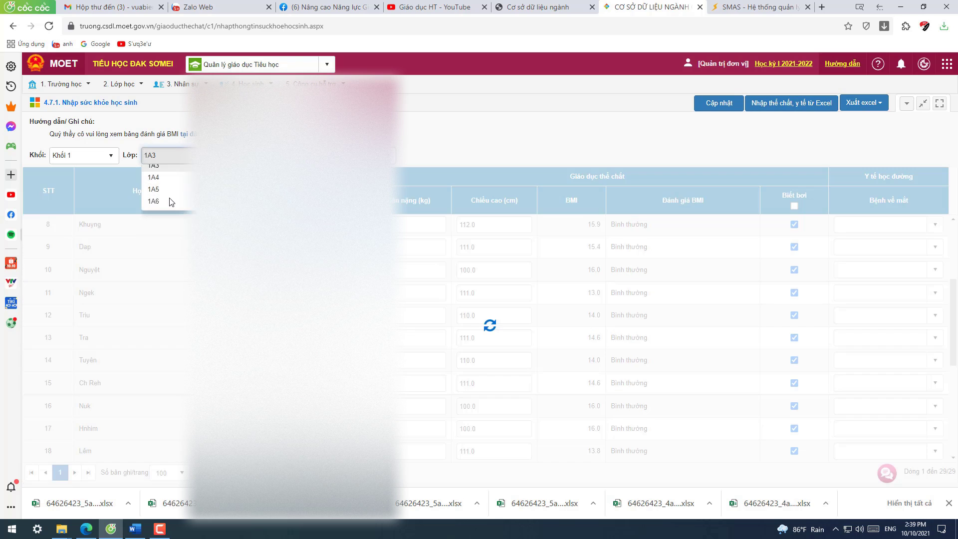
# Display class 1A4 and look through its students' height, BMI, swimming and eye-condition entries
pyautogui.click(280, 155)
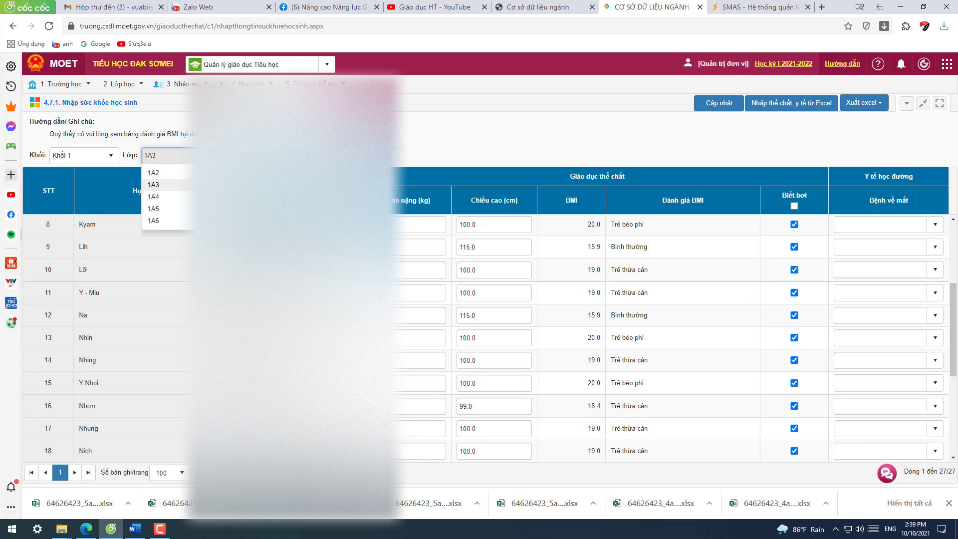
pyautogui.click(167, 205)
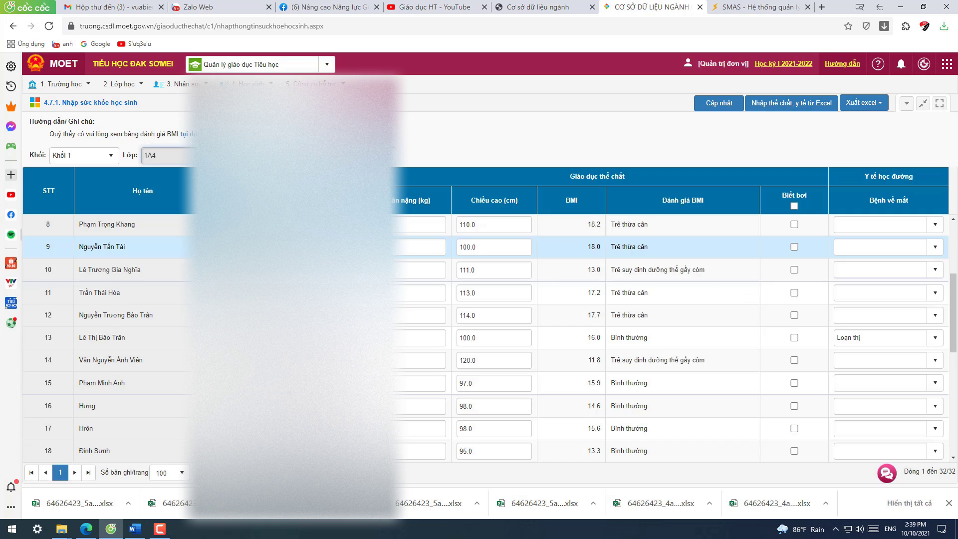
pyautogui.scroll(-4, 299, 338)
pyautogui.scroll(4, 299, 337)
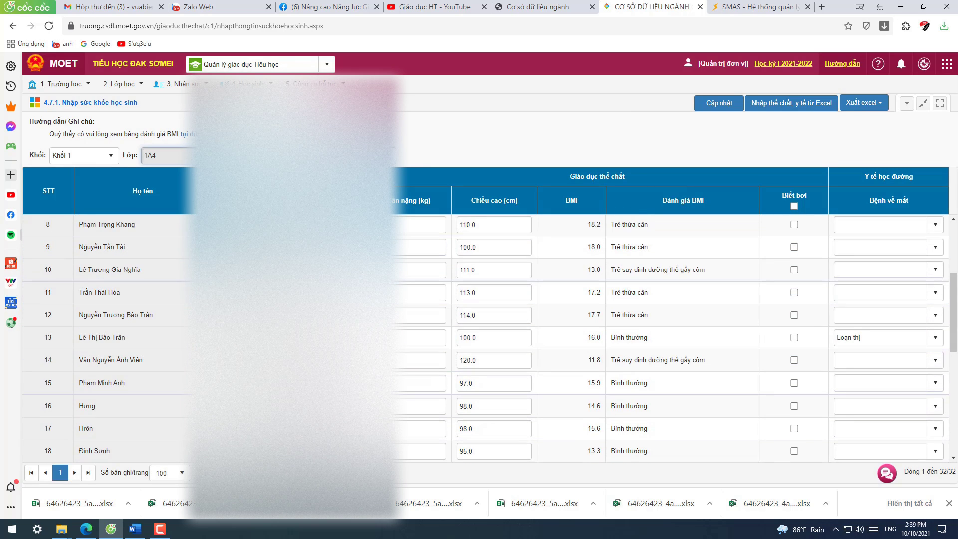
# Display class 1A5's health records and start the Excel import of physical and health data for that class
pyautogui.click(279, 155)
pyautogui.click(169, 221)
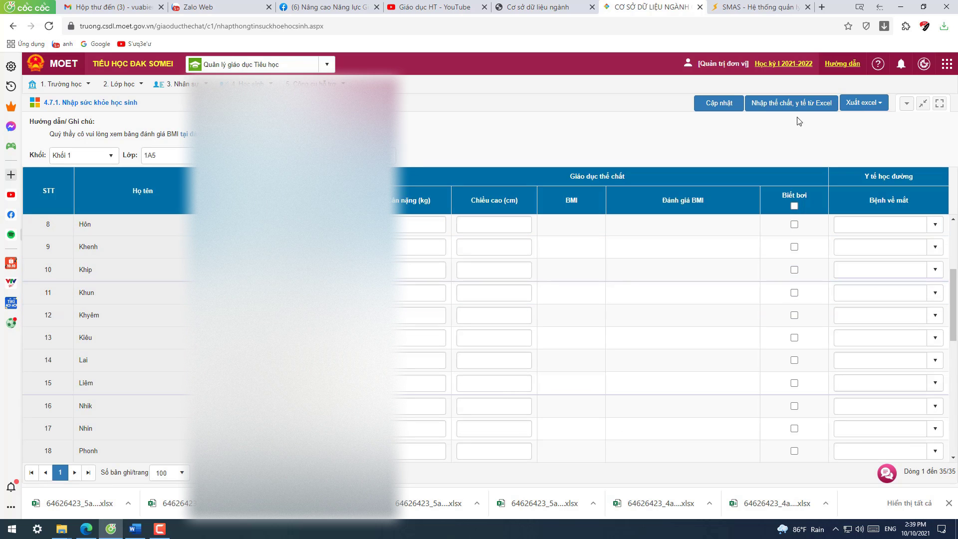
pyautogui.click(784, 113)
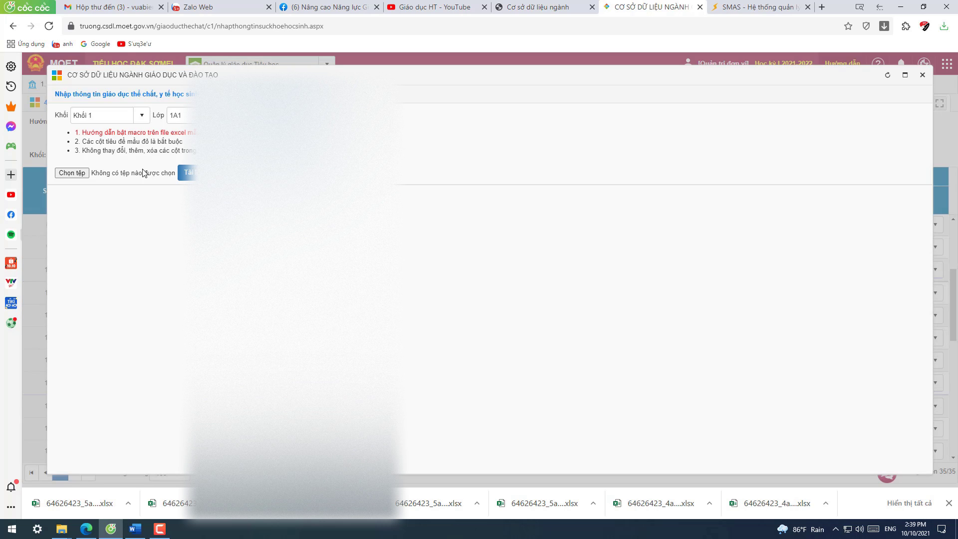
pyautogui.click(179, 115)
pyautogui.click(185, 182)
# Load the downloaded 1A5 health file and update the class data with it
pyautogui.click(73, 173)
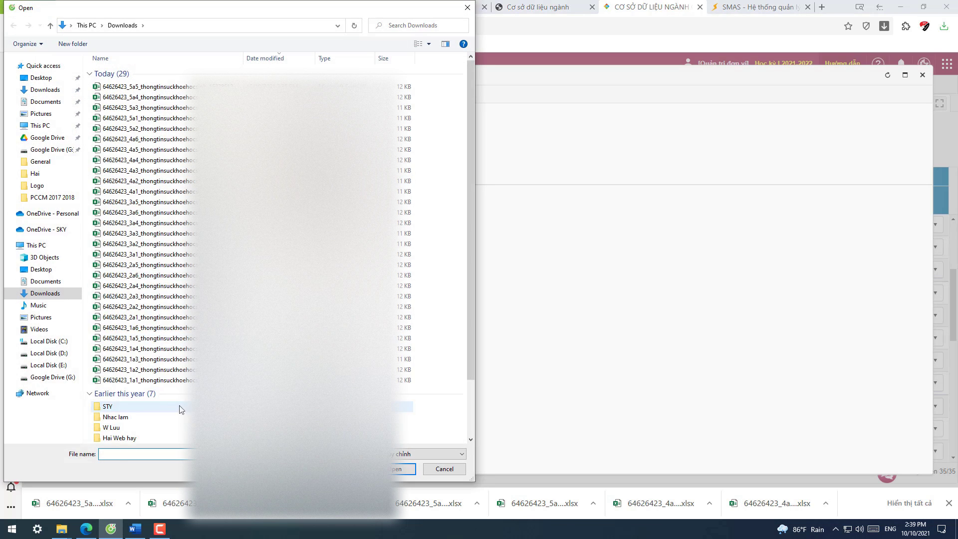
pyautogui.click(150, 337)
pyautogui.click(402, 469)
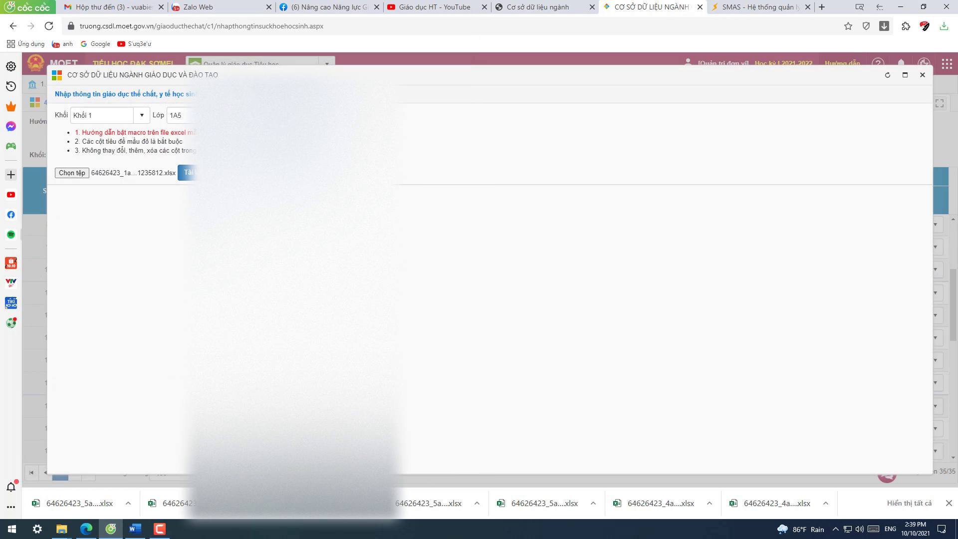
pyautogui.click(188, 172)
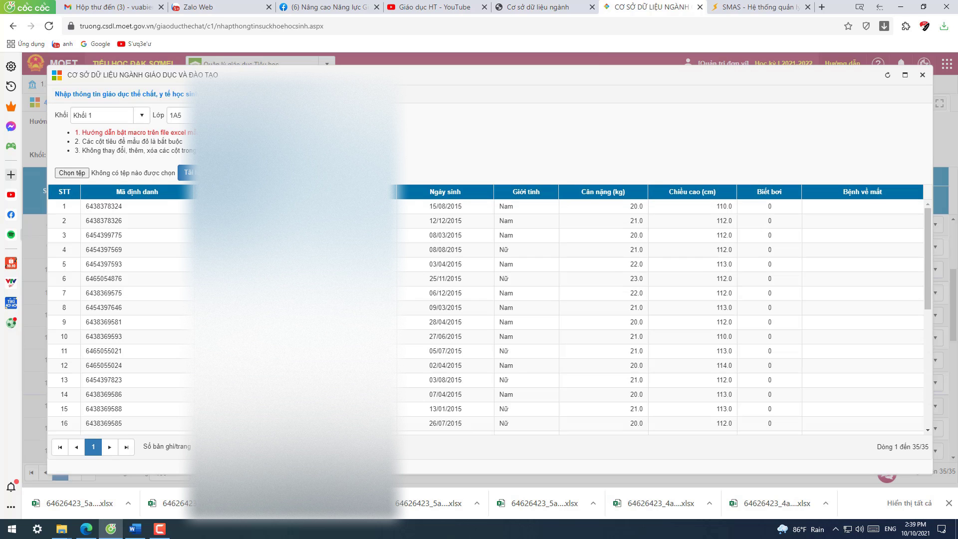
pyautogui.click(539, 90)
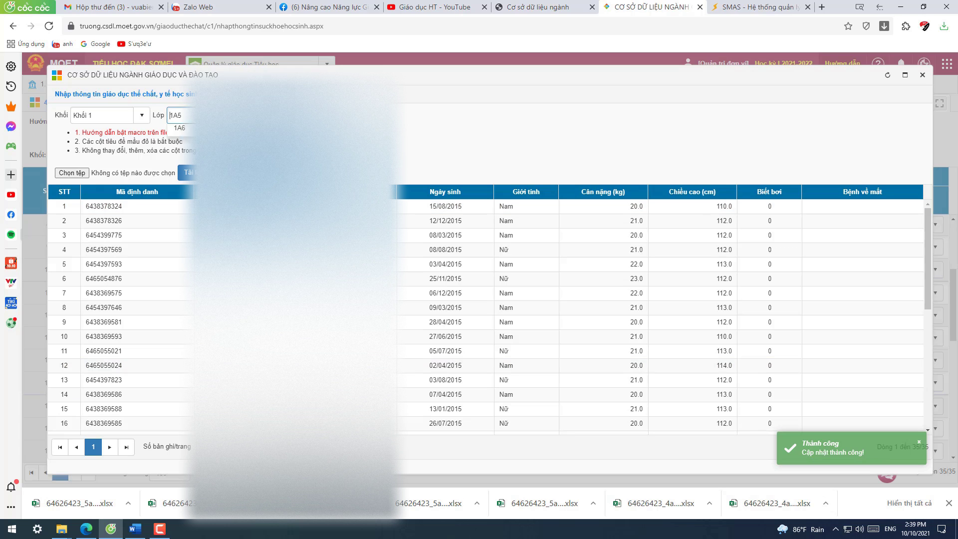
# Import the downloaded 1A6 health file into class 1A6 and review the resulting BangLoi.xlsx report in Excel
pyautogui.click(179, 128)
pyautogui.click(88, 173)
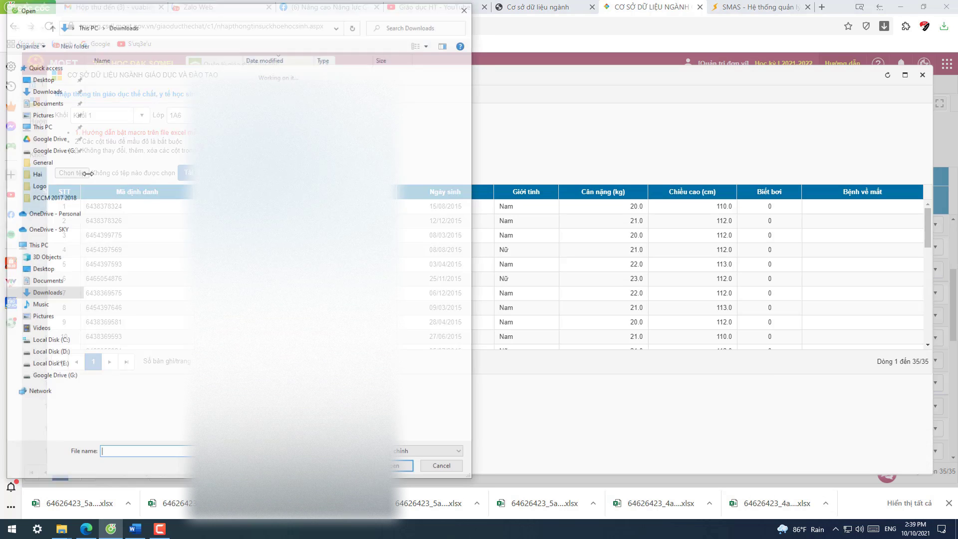
pyautogui.click(145, 327)
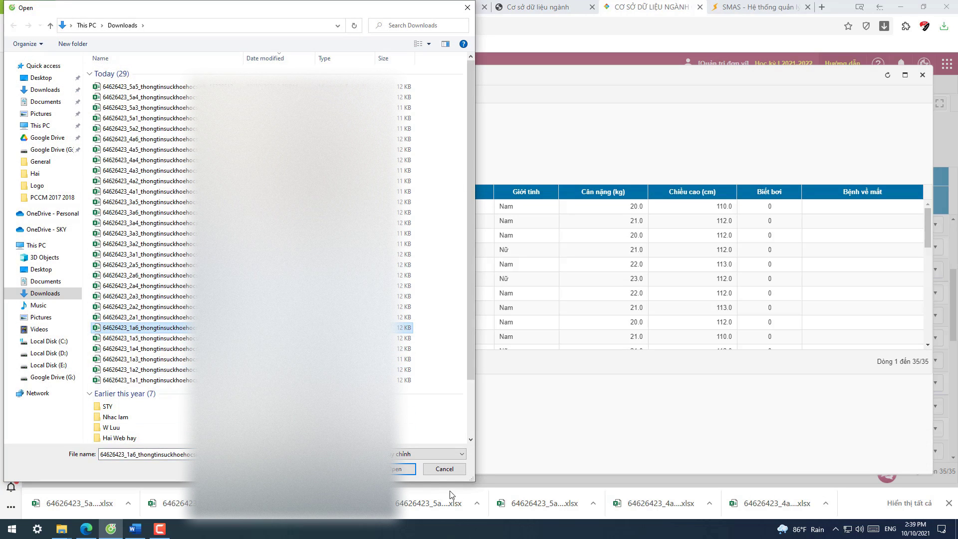
pyautogui.click(405, 473)
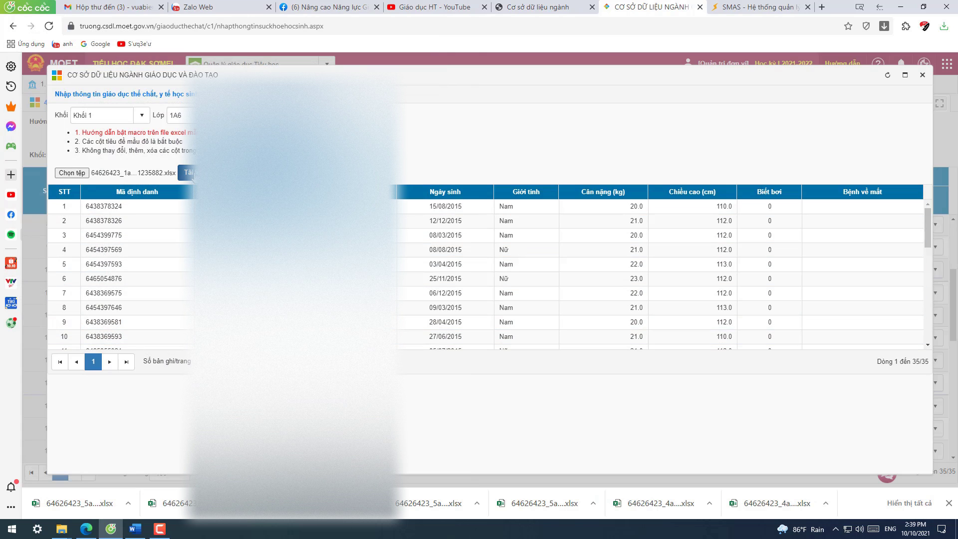
pyautogui.click(189, 173)
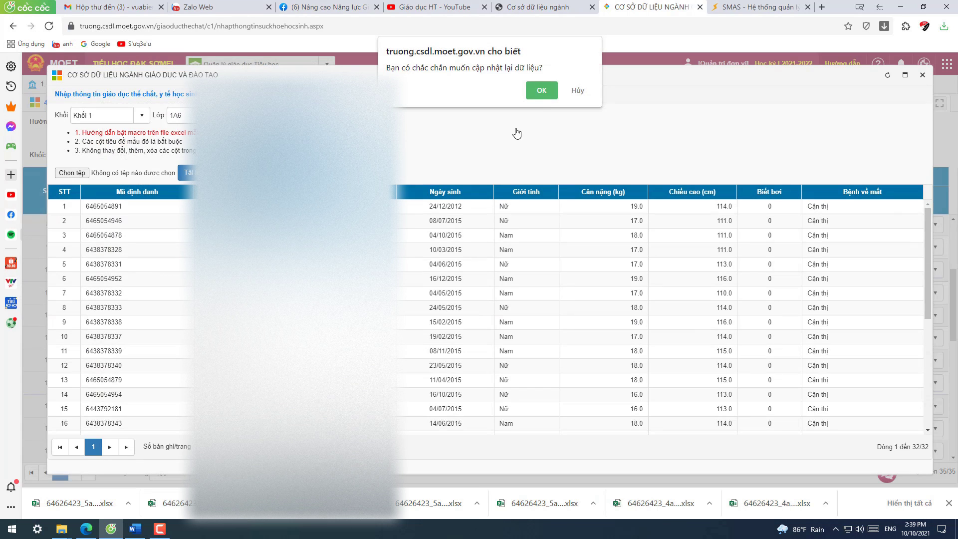
pyautogui.click(540, 90)
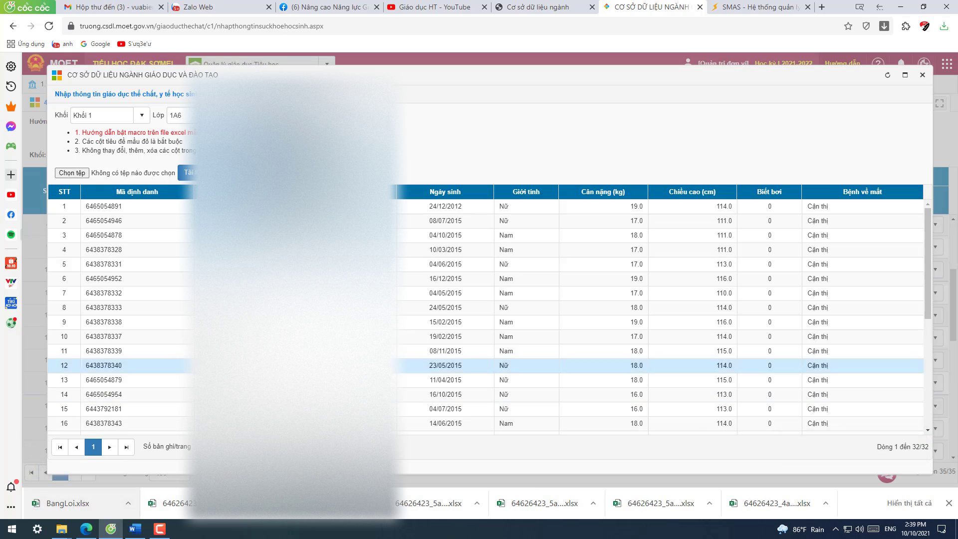
pyautogui.click(75, 502)
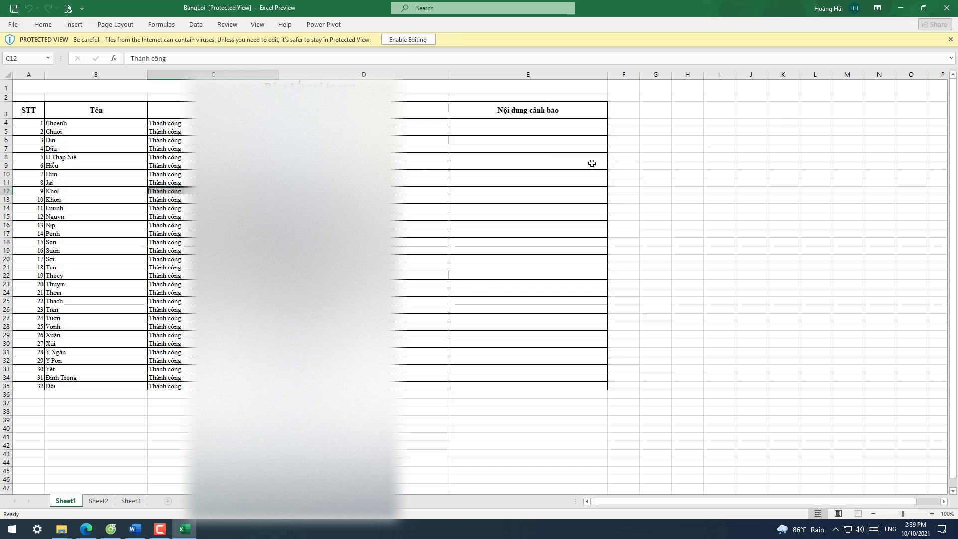
pyautogui.click(409, 131)
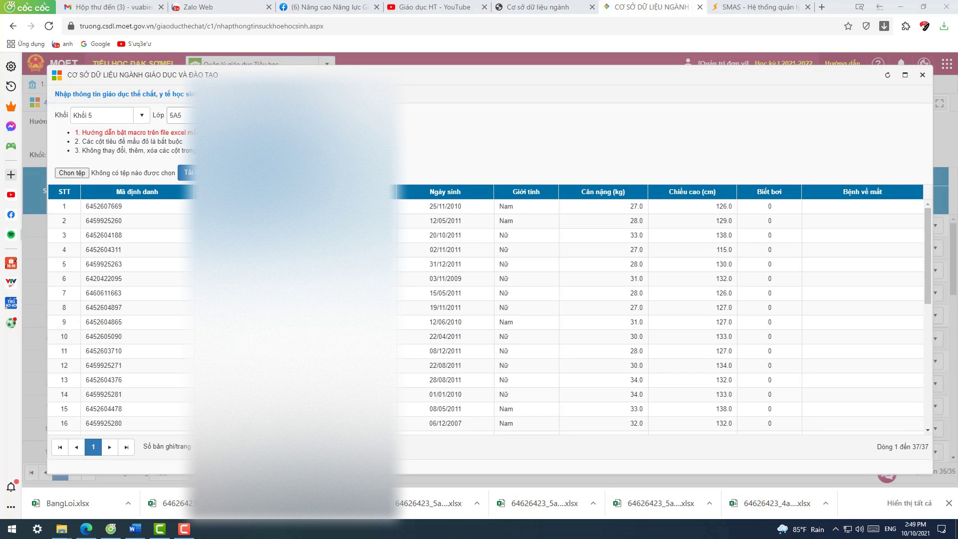
# Try to import the 1A1 health file into class 5A5 of Khối 5
pyautogui.click(180, 116)
pyautogui.click(179, 128)
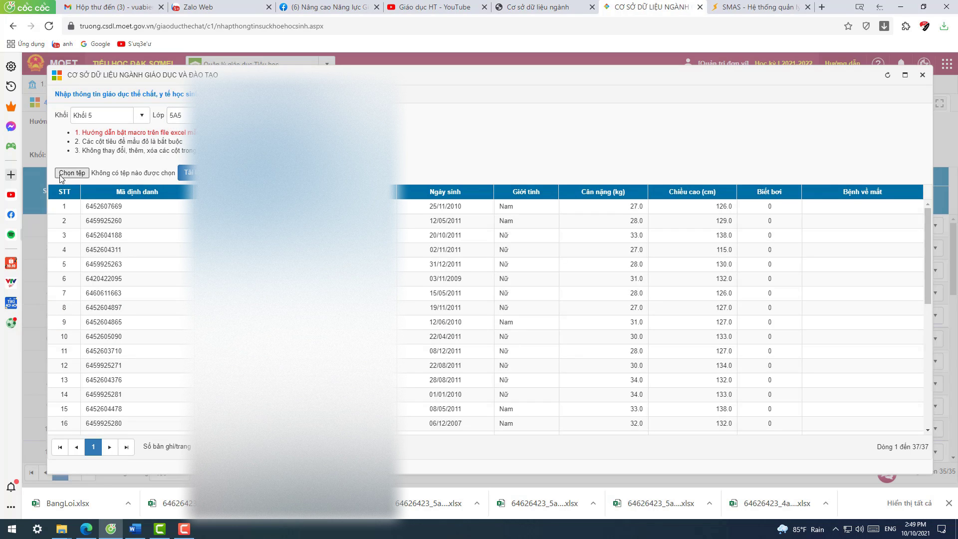
pyautogui.click(71, 173)
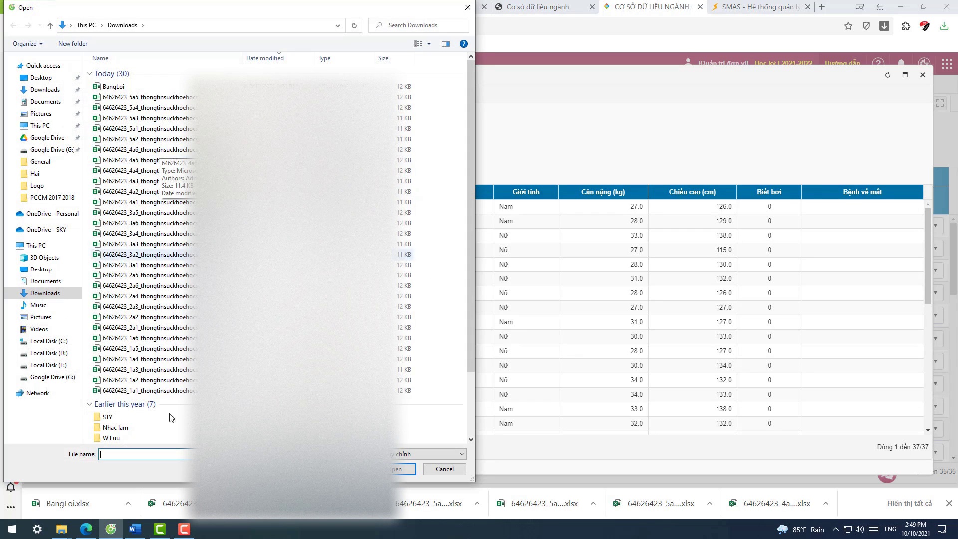
pyautogui.click(156, 390)
pyautogui.press('Return')
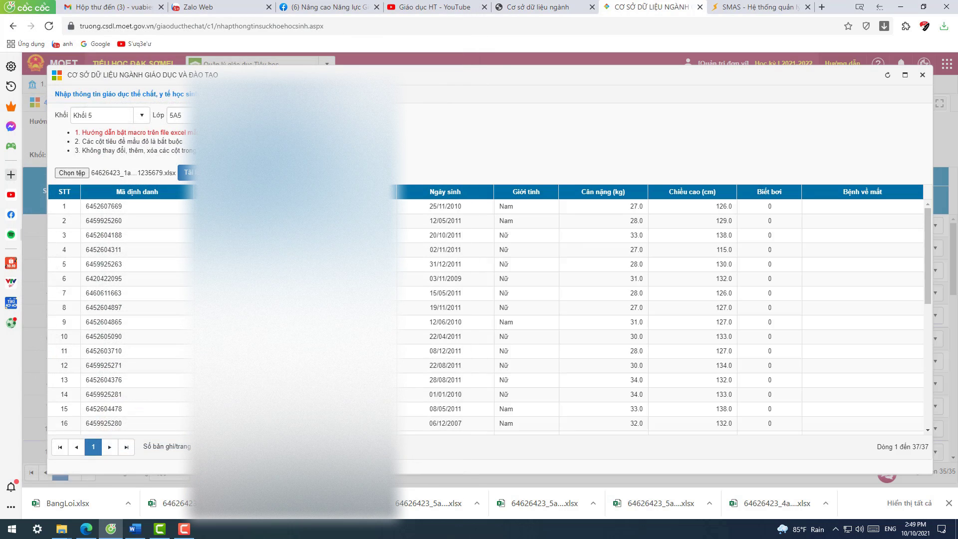
pyautogui.click(188, 173)
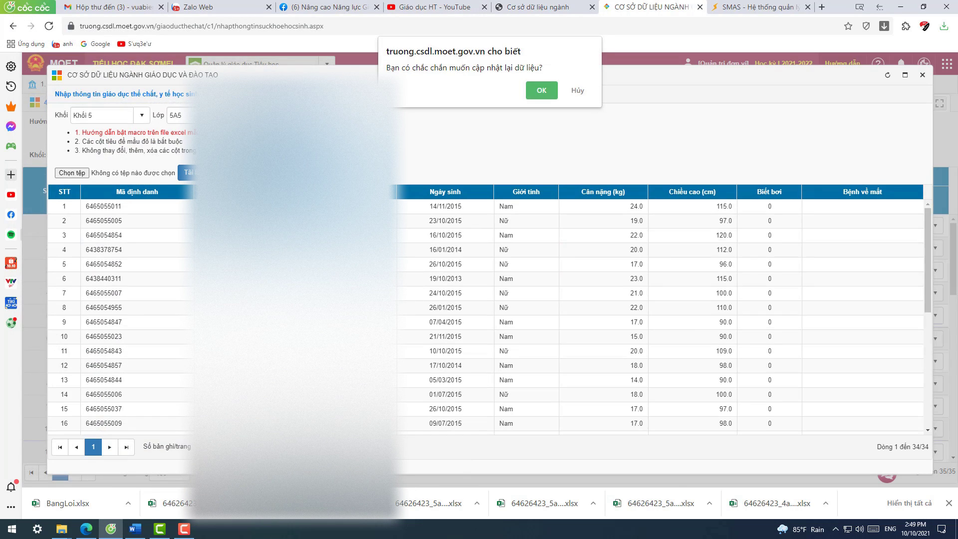
pyautogui.click(541, 90)
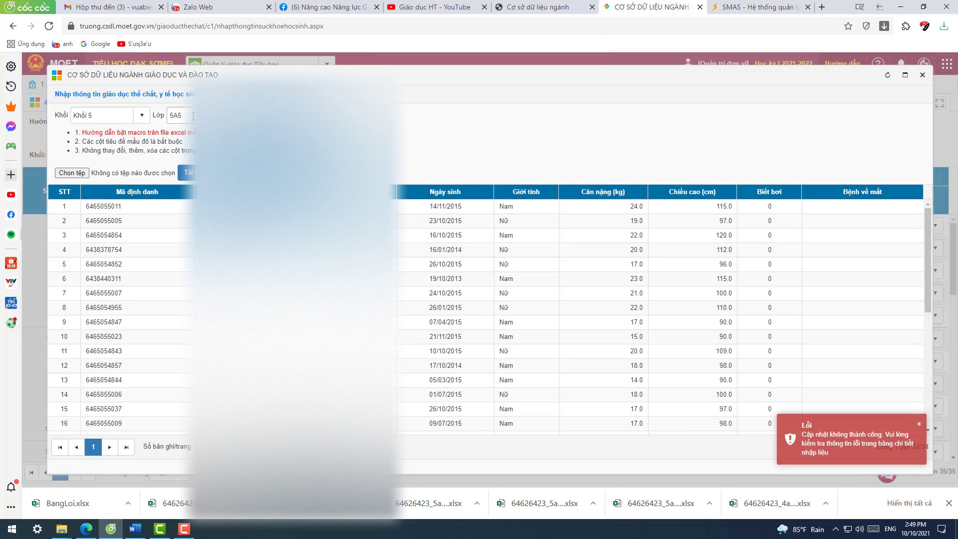
pyautogui.click(192, 115)
pyautogui.click(74, 176)
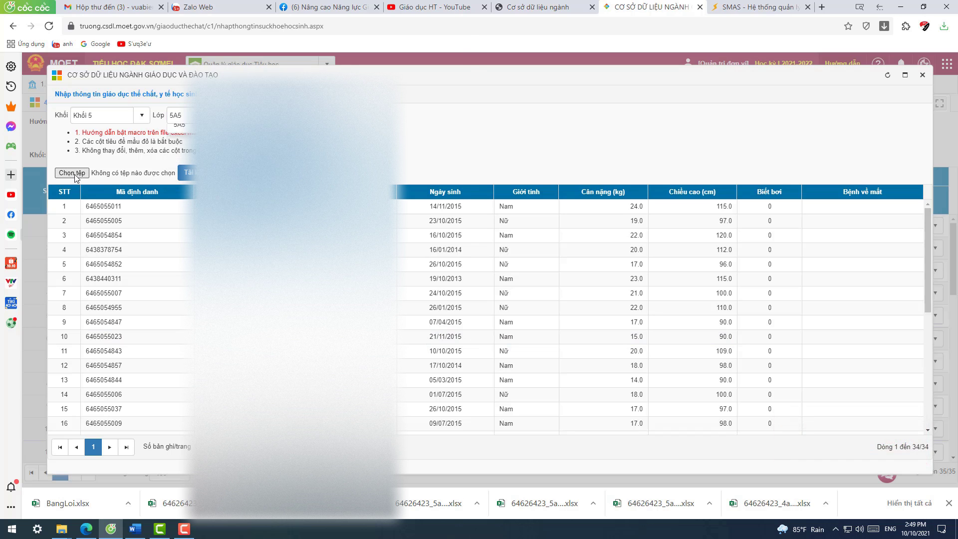
pyautogui.click(144, 97)
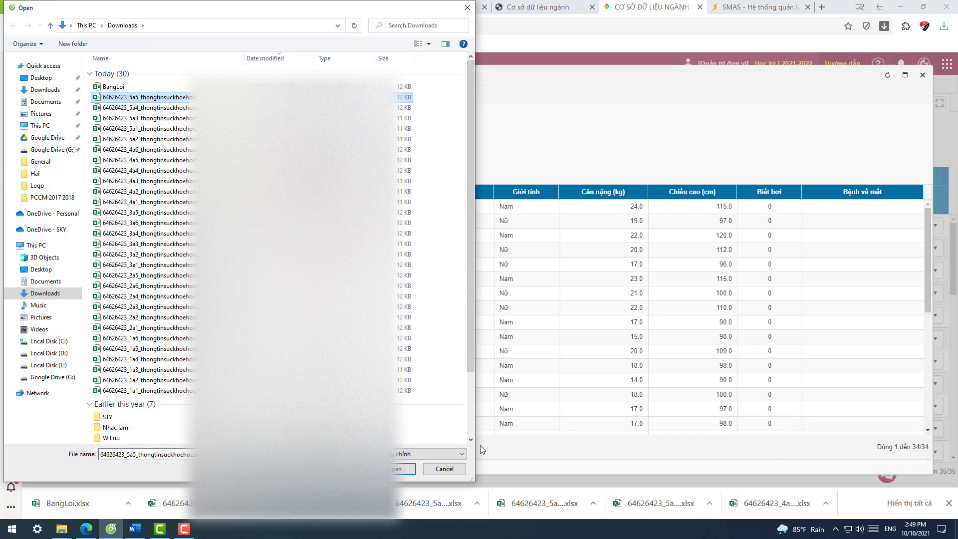
pyautogui.click(445, 471)
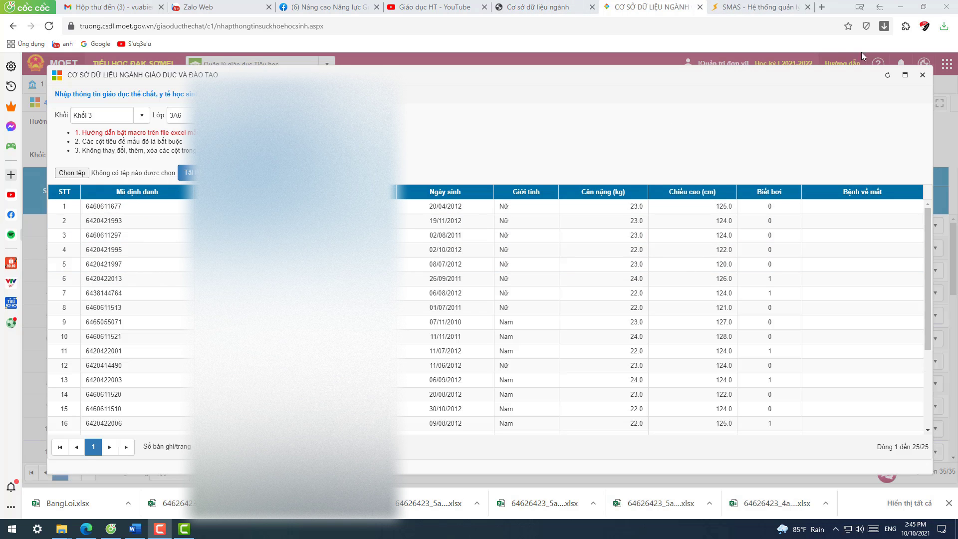
# Open the downloaded 3A5 health workbook from the Downloads folder in Excel and enable editing
pyautogui.click(900, 7)
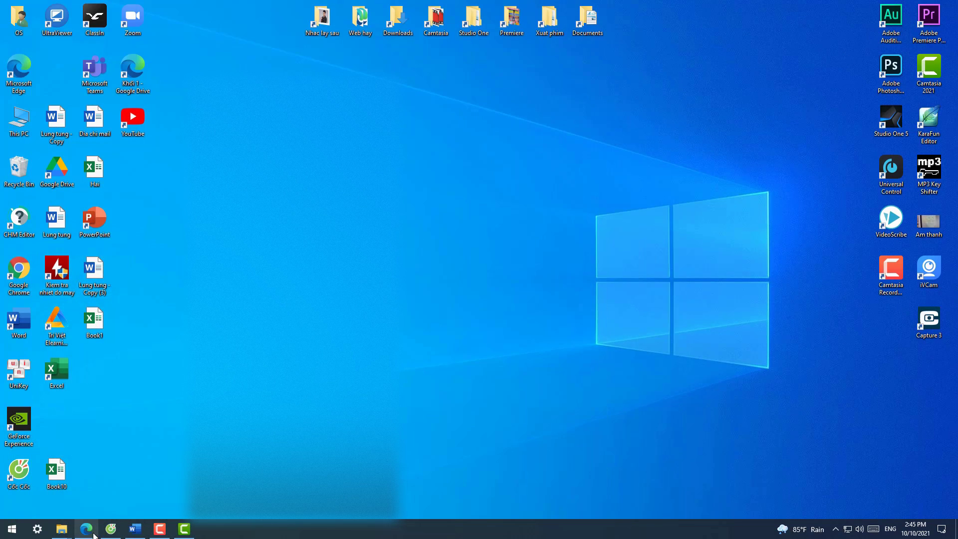
pyautogui.moveTo(59, 532)
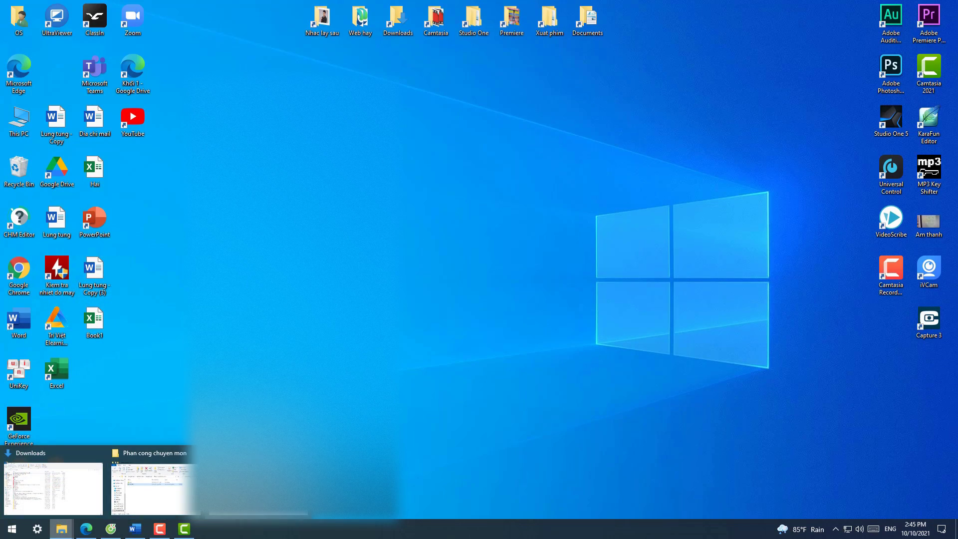
pyautogui.click(54, 486)
pyautogui.click(686, 332)
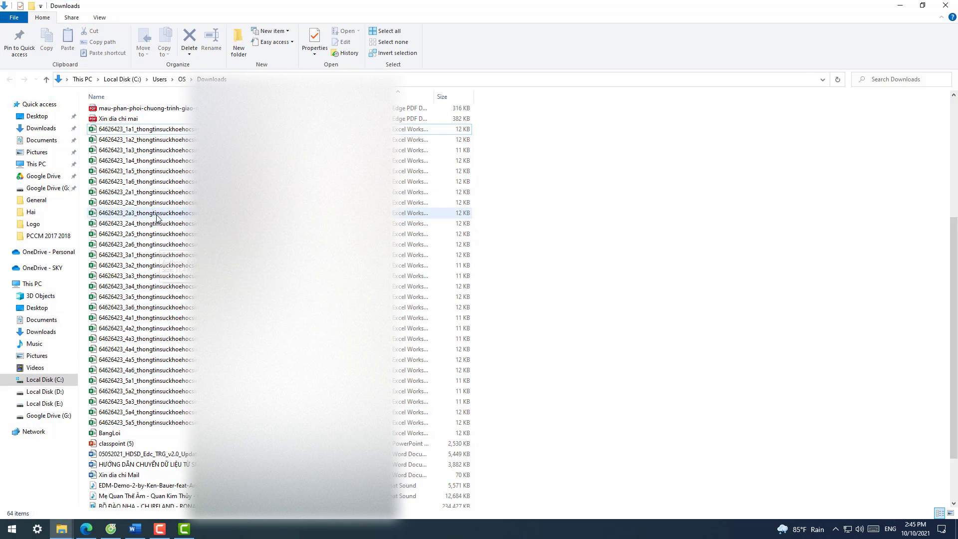
pyautogui.click(140, 297)
pyautogui.doubleClick(140, 298)
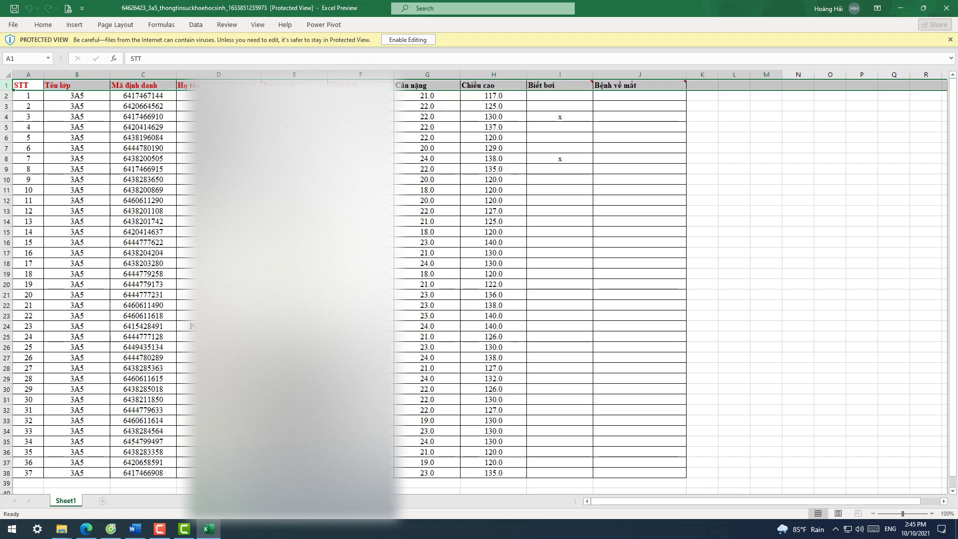
pyautogui.click(408, 42)
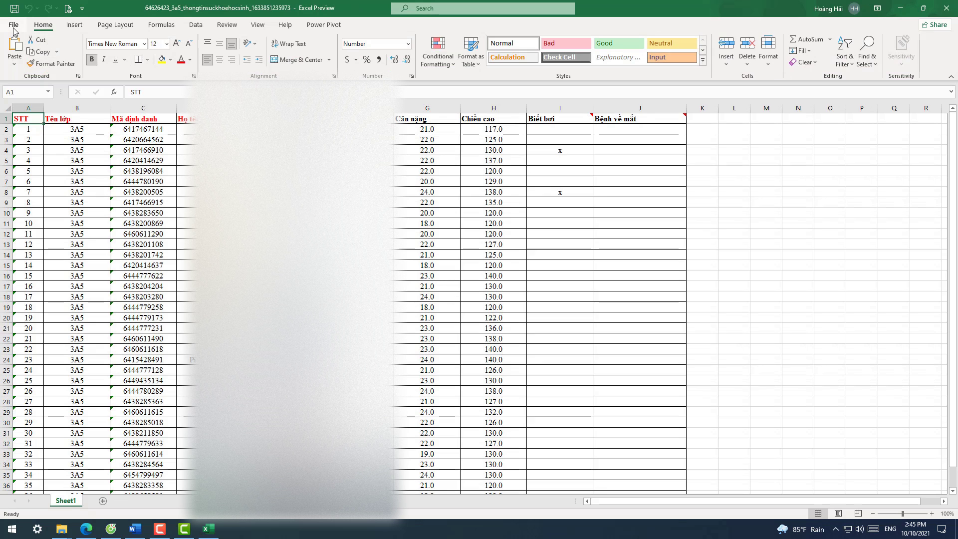
# Enable VBA macros and Excel 4.0 macros in Excel's Trust Center macro settings, and close the workbook
pyautogui.click(13, 26)
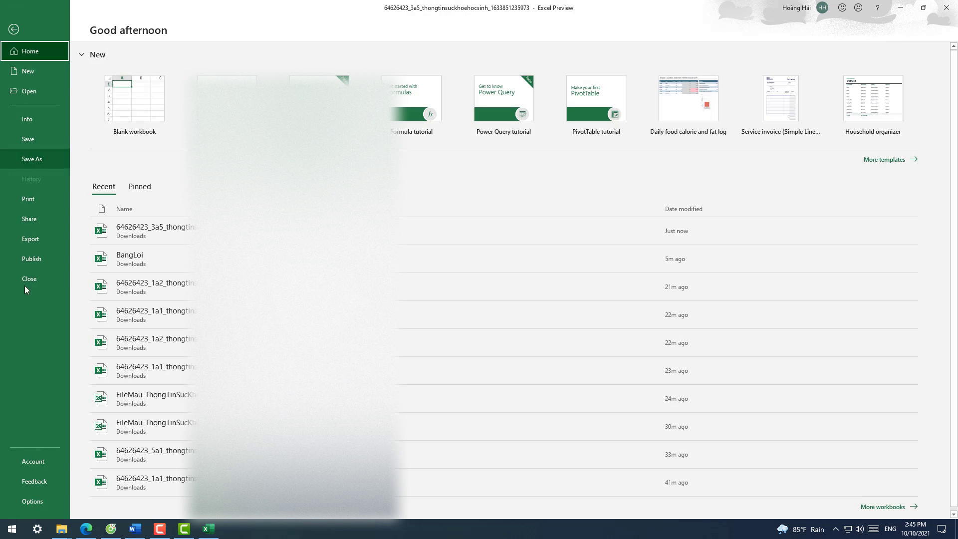
pyautogui.click(33, 501)
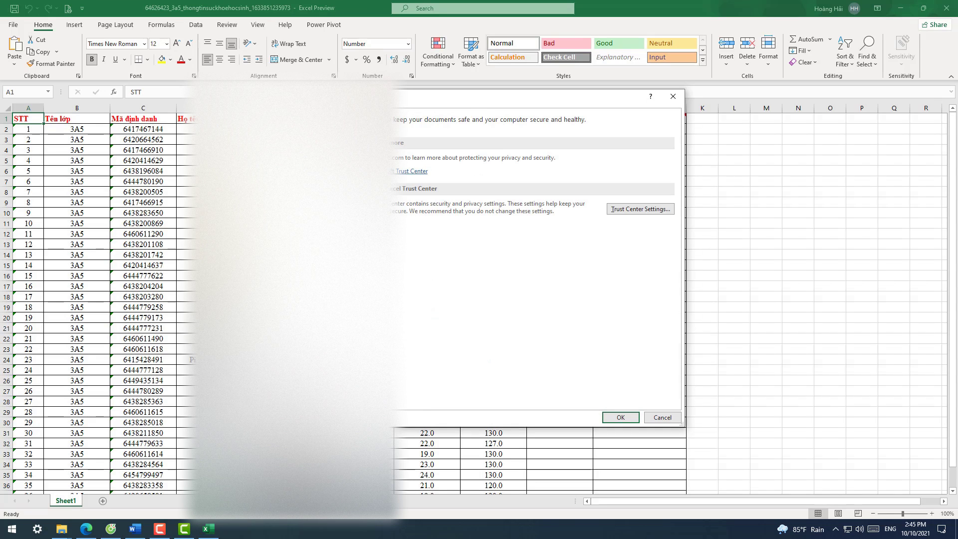
pyautogui.click(644, 211)
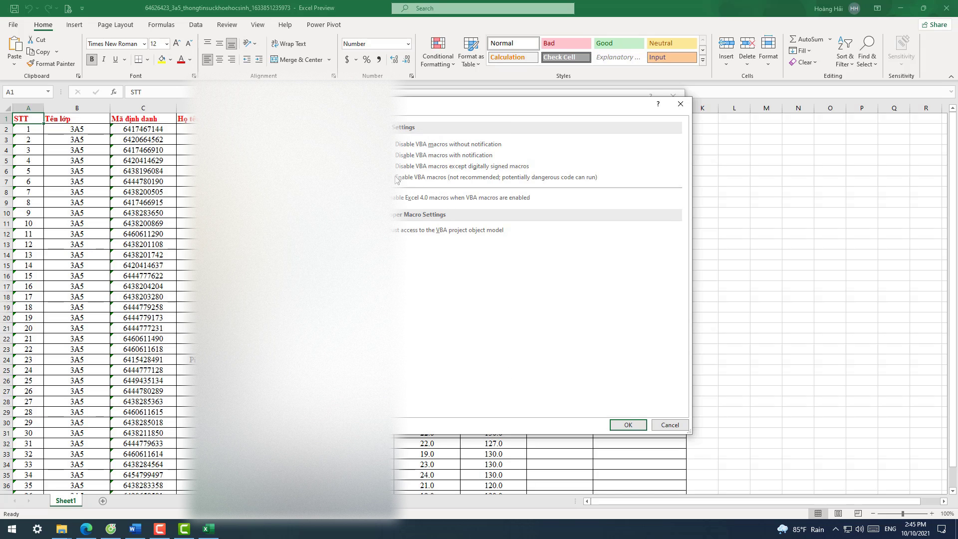
pyautogui.click(400, 179)
pyautogui.click(401, 198)
pyautogui.click(628, 425)
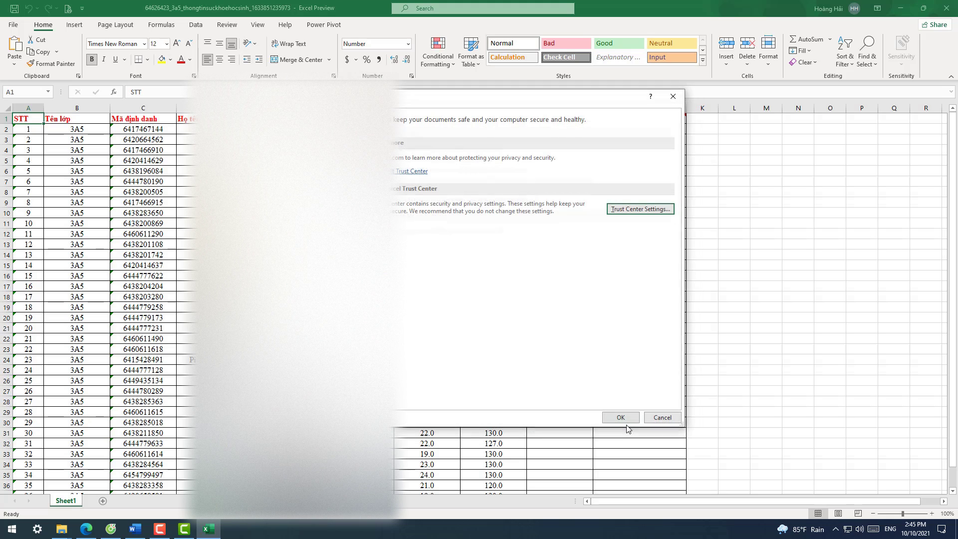
pyautogui.click(620, 418)
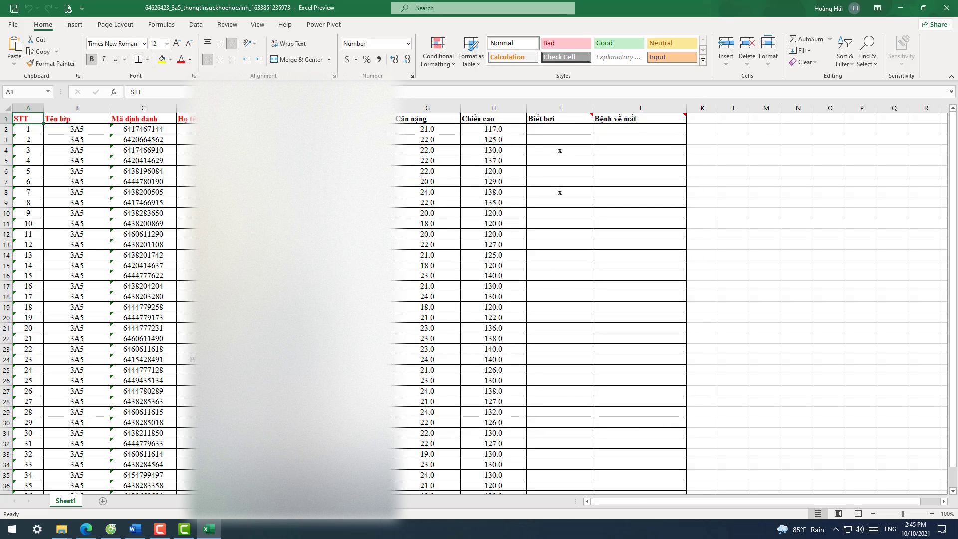
pyautogui.click(950, 14)
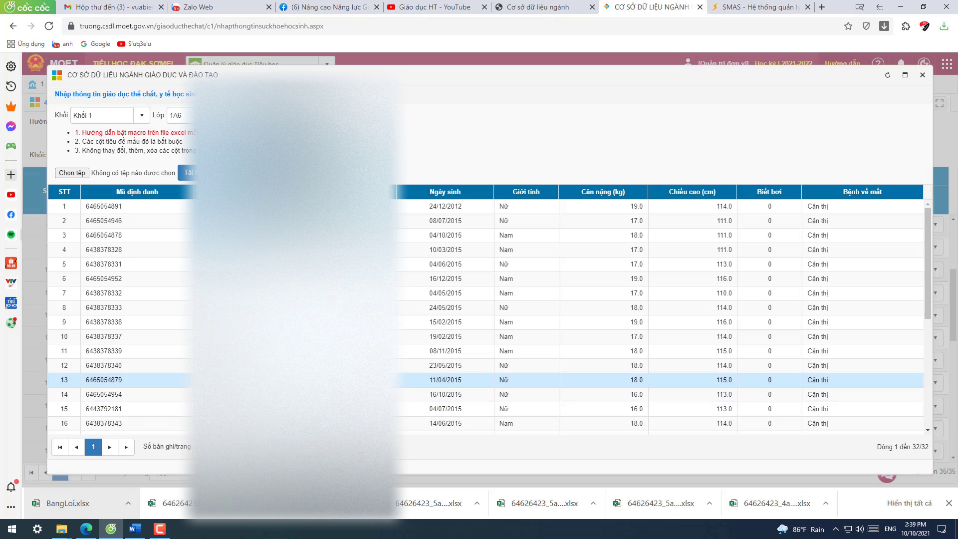
# Leave the Excel import window and review the 5.3.1 Thống kê số lượng học sinh report for all classes
pyautogui.click(921, 76)
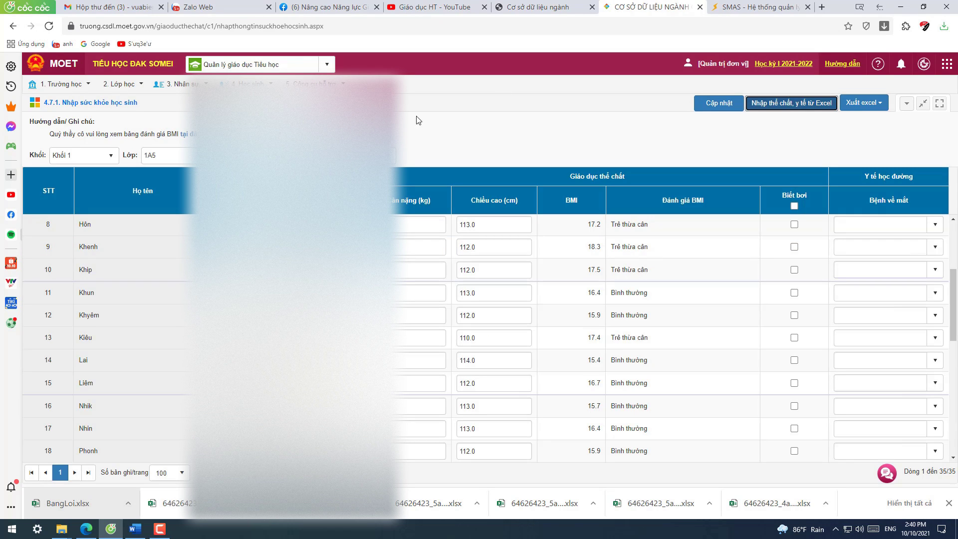
pyautogui.click(428, 106)
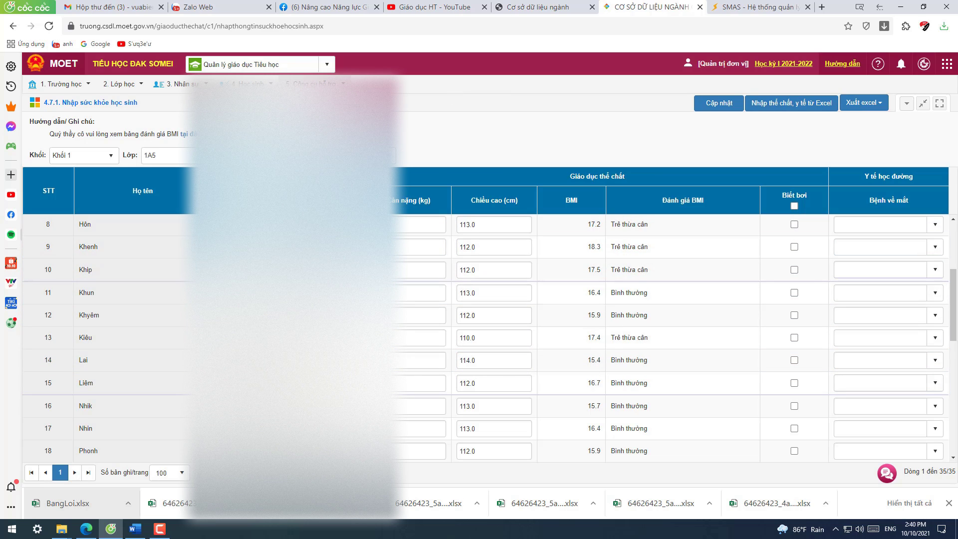
pyautogui.moveTo(314, 83)
pyautogui.moveTo(414, 144)
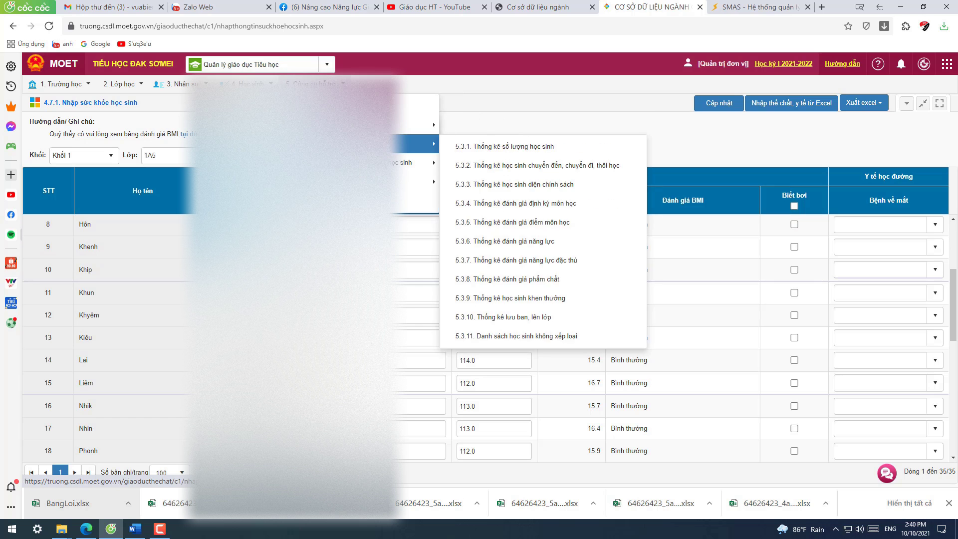
pyautogui.click(528, 151)
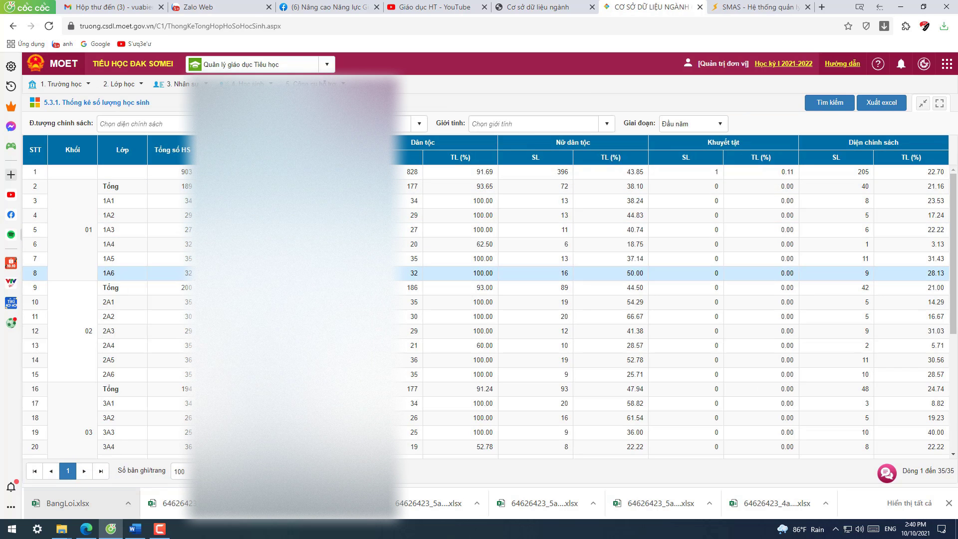
pyautogui.scroll(-5, 489, 245)
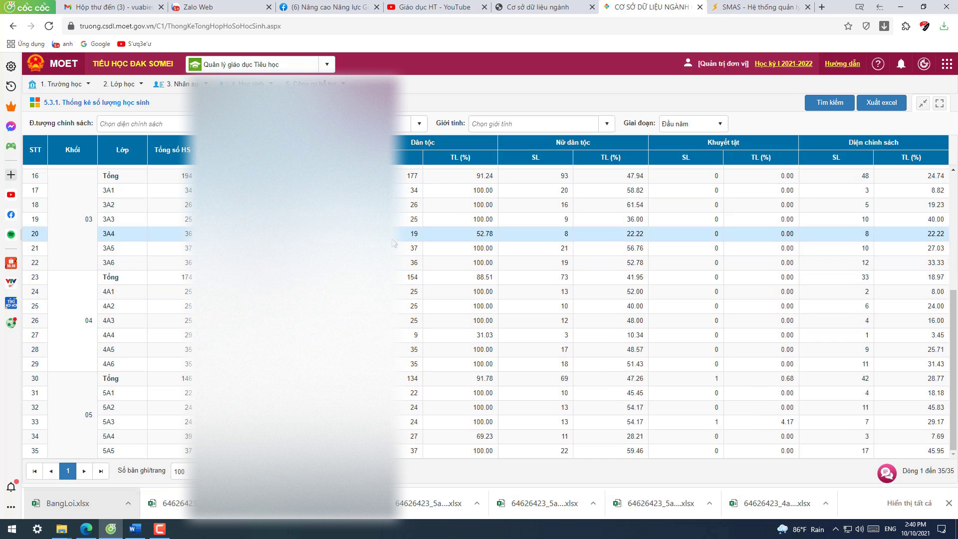
pyautogui.scroll(5, 399, 289)
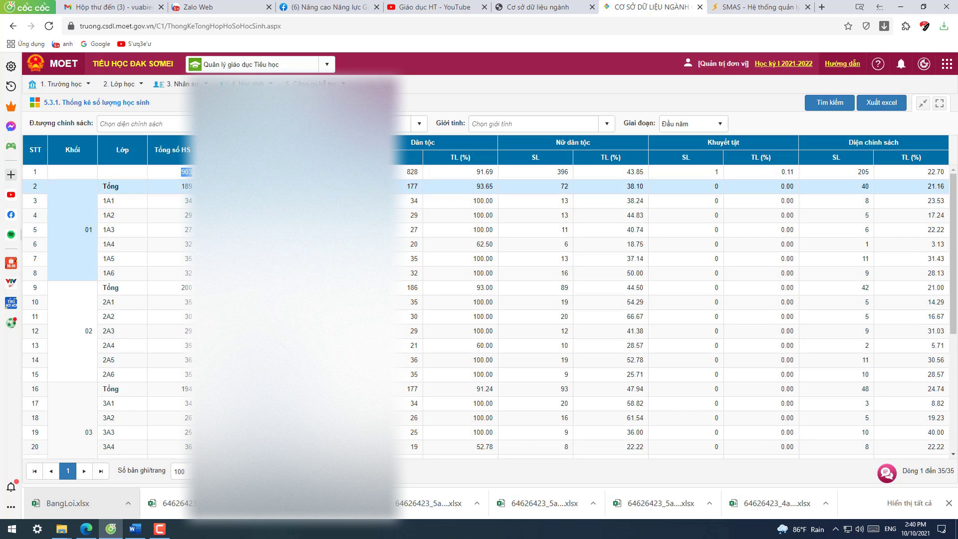
# Load the 5.5 Thống kê sức khỏe học sinh report and check the eye disease statistics for every grade
pyautogui.moveTo(330, 81)
pyautogui.click(471, 222)
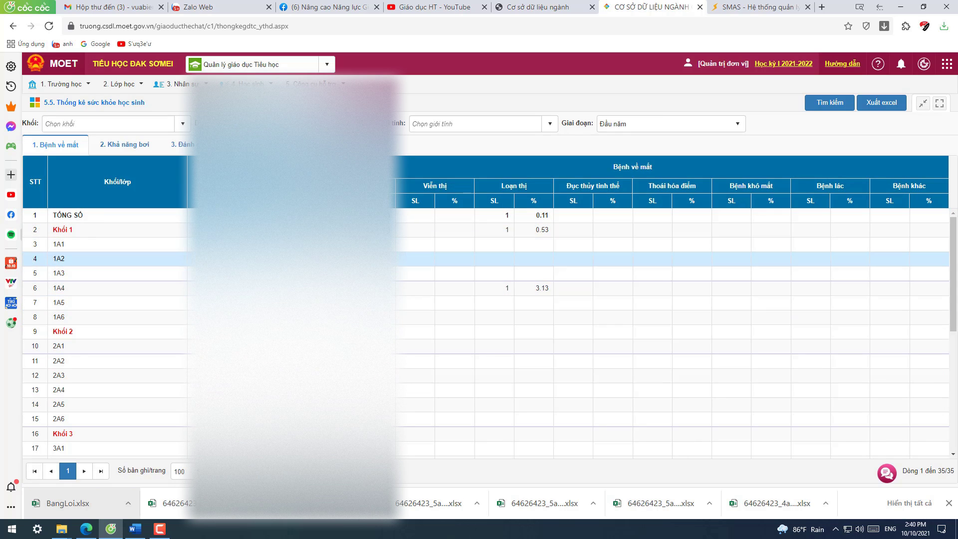
pyautogui.click(830, 103)
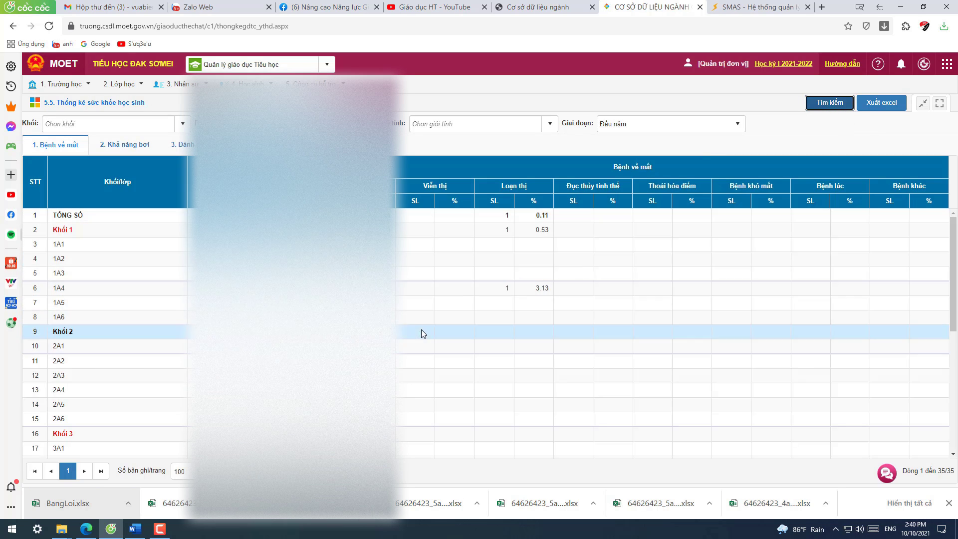
pyautogui.scroll(-3, 483, 329)
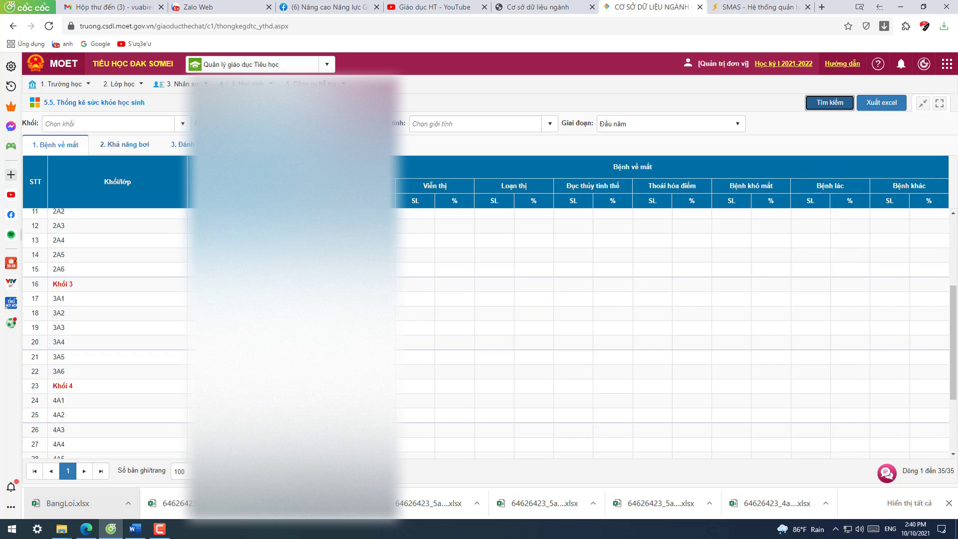
pyautogui.scroll(3, 484, 329)
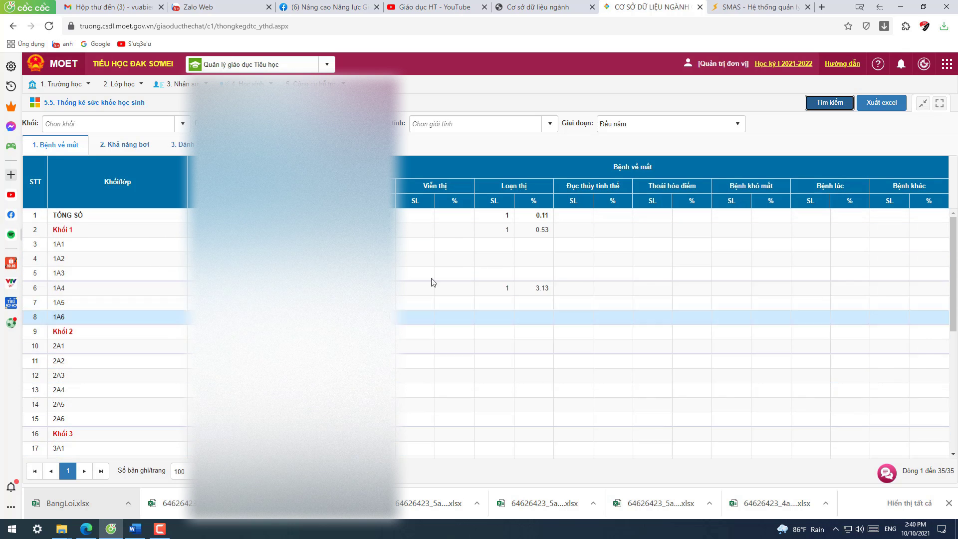
# Examine the swimming ability statistics (Khả năng bơi) by grade and class
pyautogui.click(128, 145)
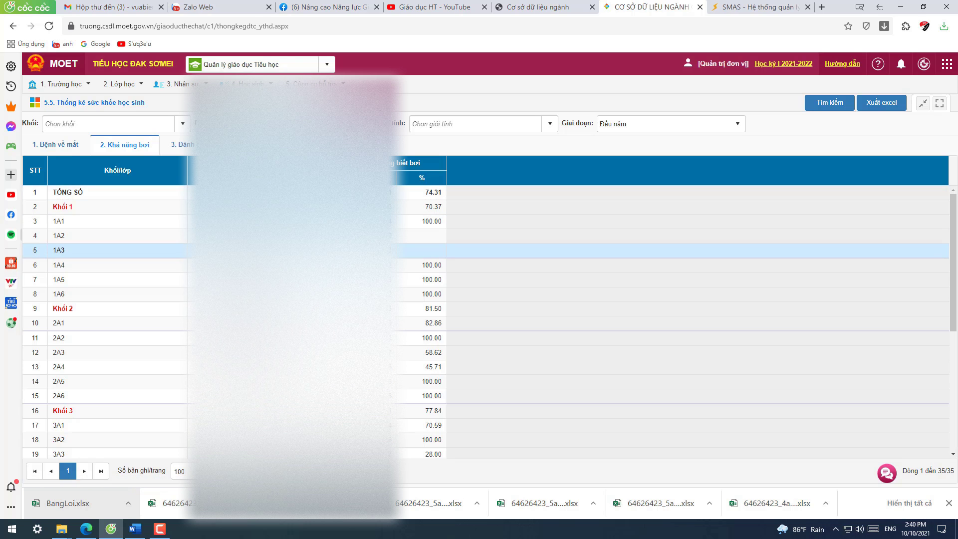
pyautogui.scroll(-6, 649, 245)
pyautogui.scroll(6, 648, 244)
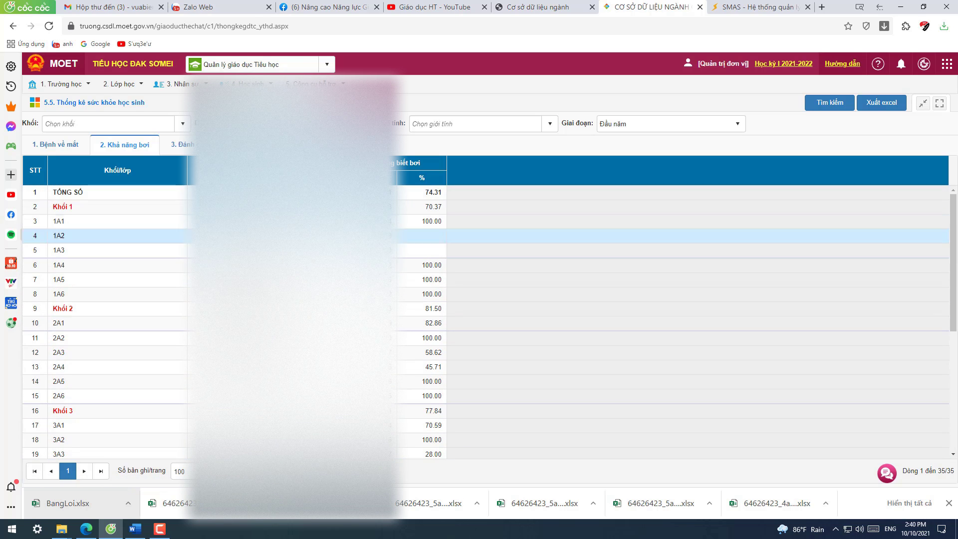
# Examine the students' BMI assessment statistics for all classes from Khối 1 to Khối 5
pyautogui.click(180, 144)
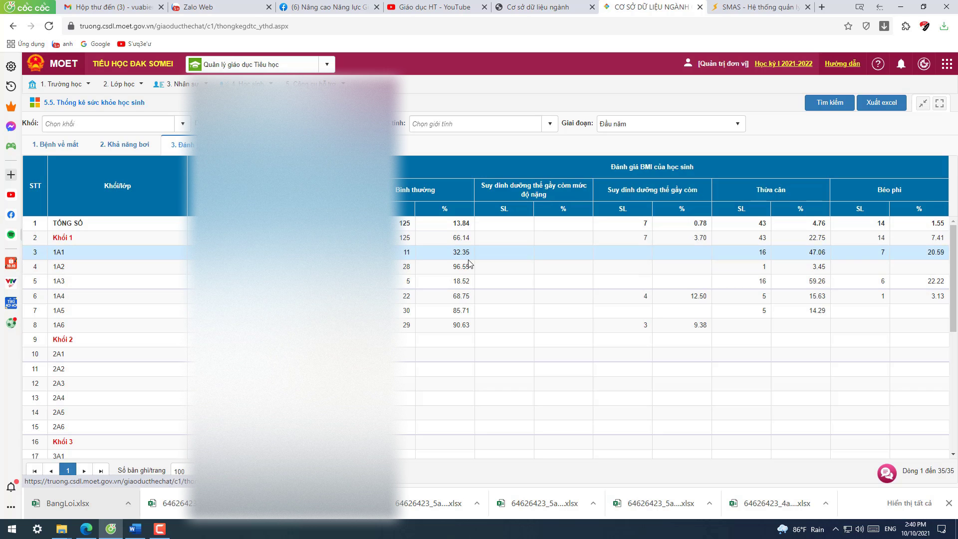
pyautogui.scroll(-6, 695, 335)
pyautogui.scroll(6, 694, 336)
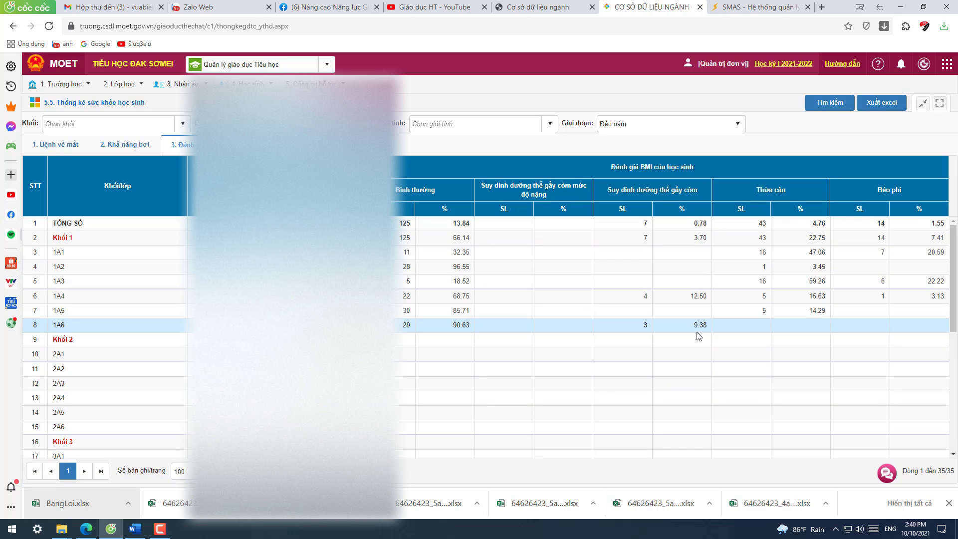
pyautogui.scroll(-5, 694, 377)
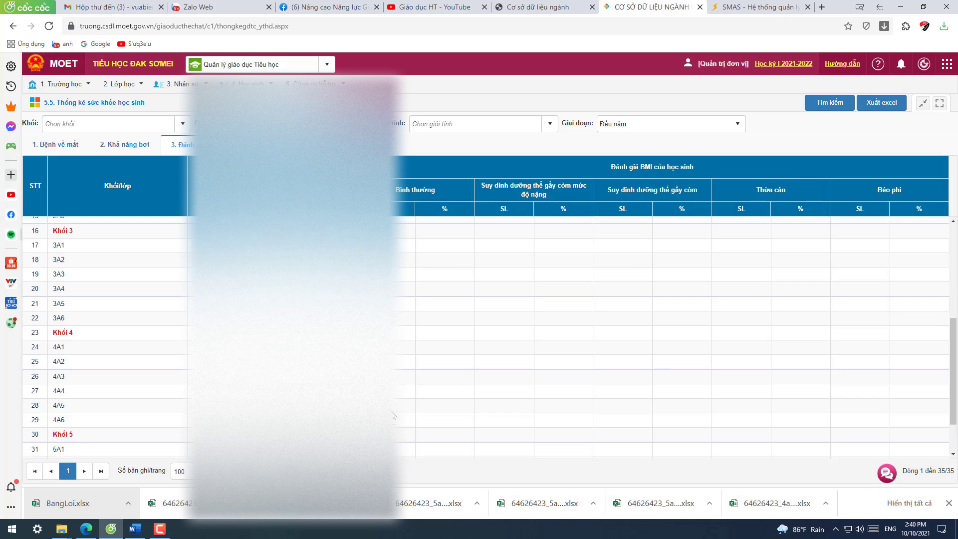
pyautogui.scroll(5, 695, 377)
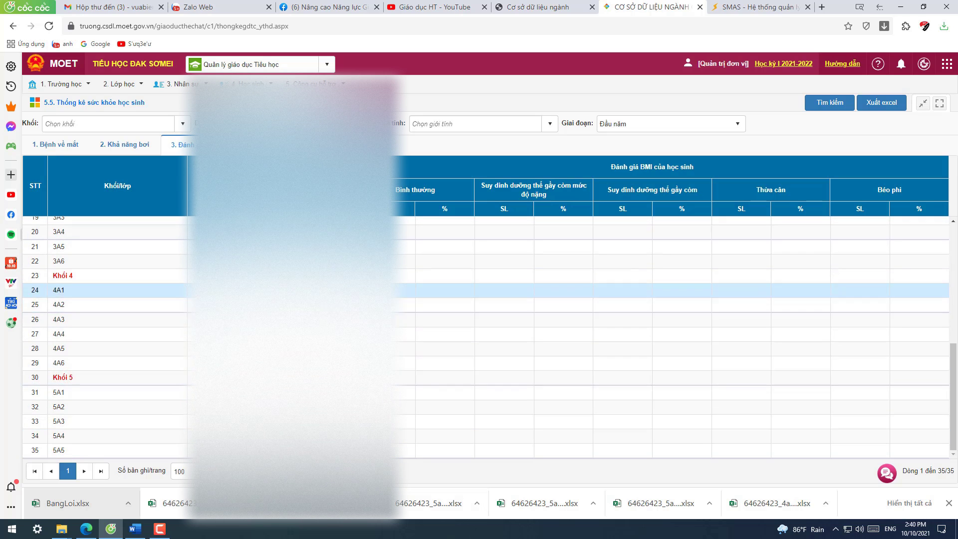